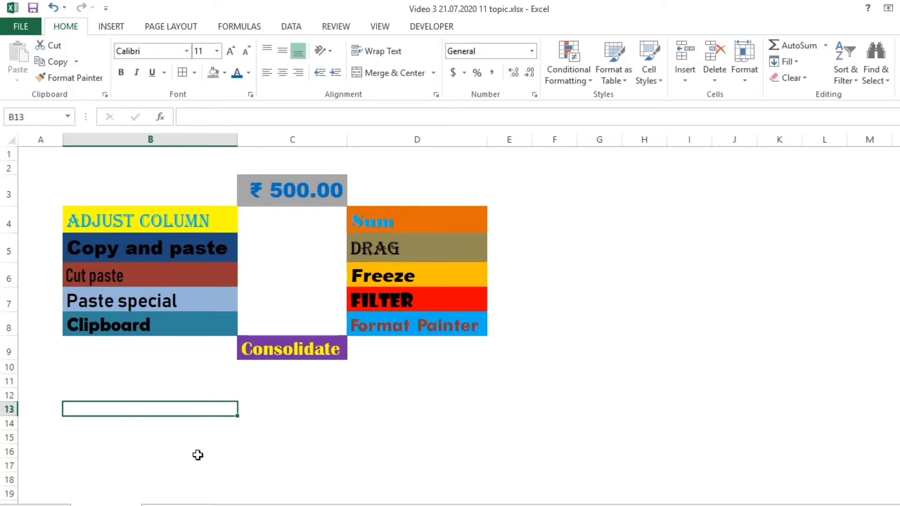
Open the sheet holding the materials data and review the row 1 headings from Serial Number through Discription
{"action": "left_click", "coordinate": [181, 505]}
{"action": "left_click", "coordinate": [187, 271]}
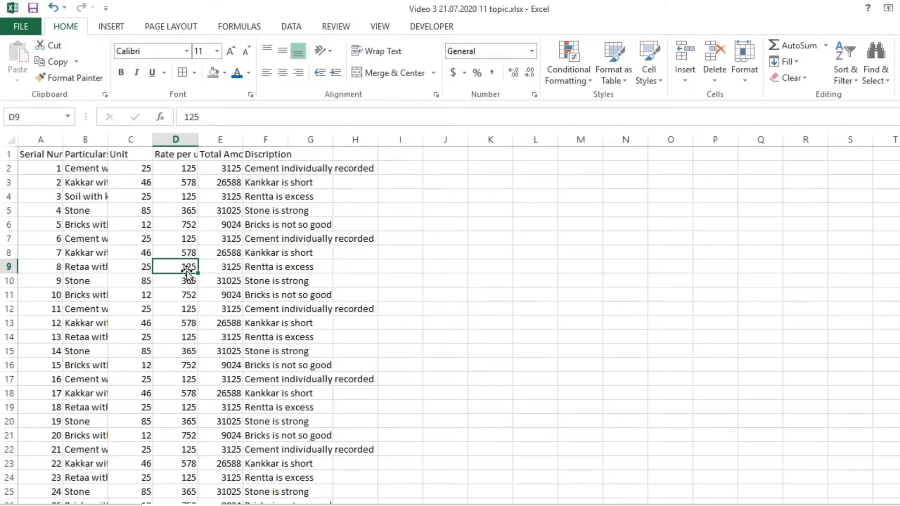
{"action": "left_click", "coordinate": [100, 195]}
{"action": "key", "text": "Left"}
{"action": "key", "text": "Up"}
{"action": "key", "text": "Up"}
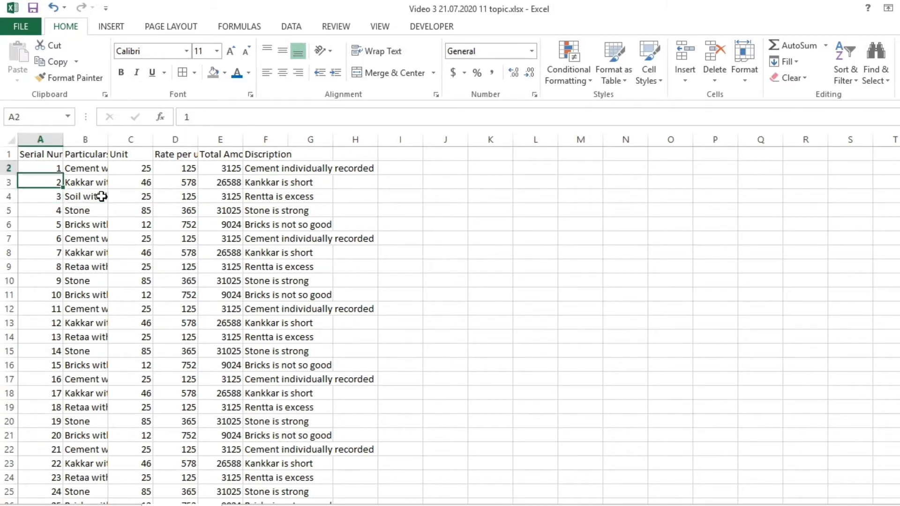
{"action": "key", "text": "Right"}
{"action": "key", "text": "Up"}
{"action": "key", "text": "Left"}
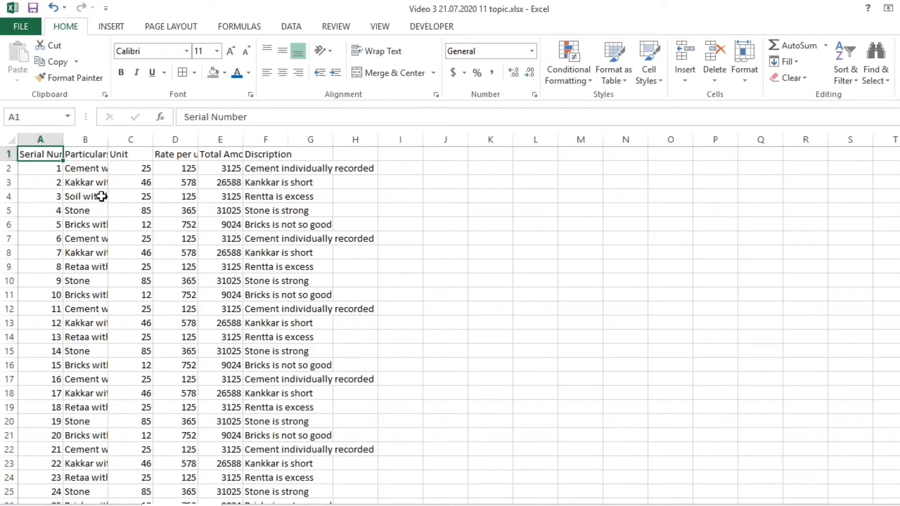
{"action": "key", "text": "Right"}
{"action": "key", "text": "Right"}
{"action": "key", "text": "Right"}
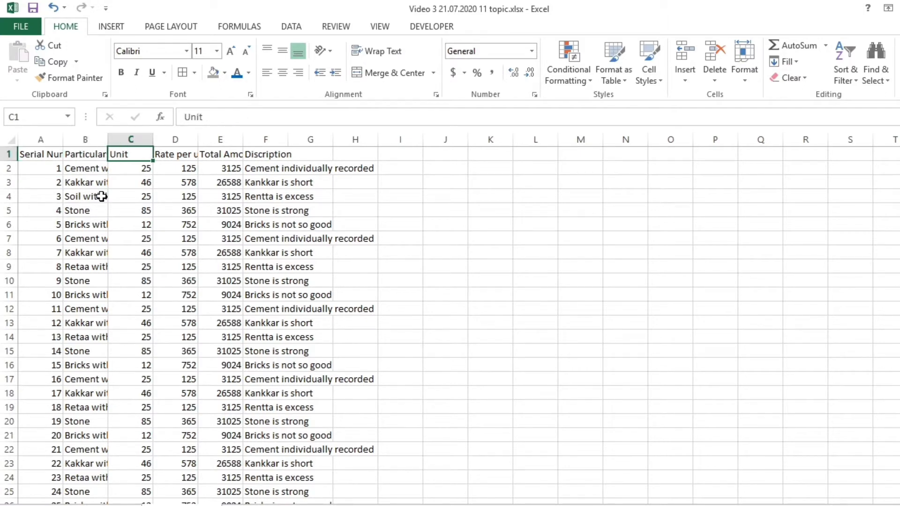
{"action": "key", "text": "Right"}
{"action": "key", "text": "Left"}
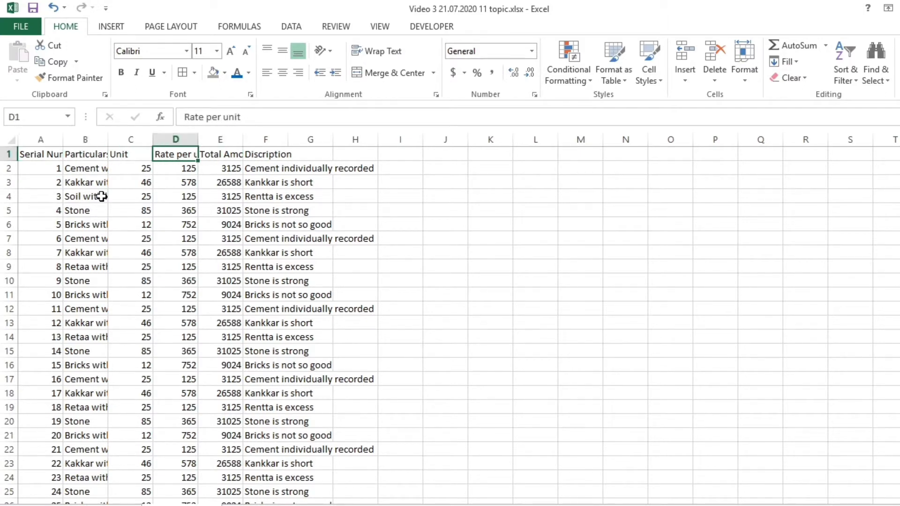
{"action": "key", "text": "Right"}
{"action": "key", "text": "Right"}
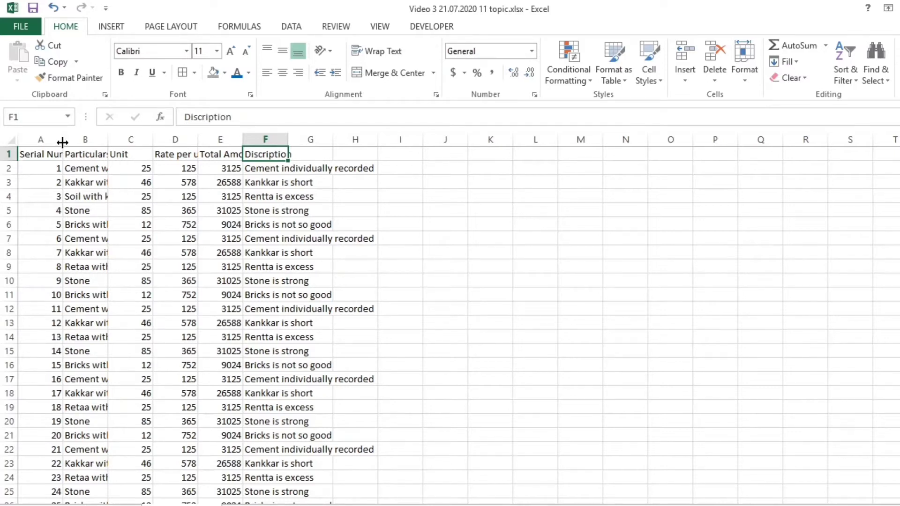
Try to AutoFit the widths of columns A and B one at a time, and undo both changes
{"action": "double_click", "coordinate": [63, 139]}
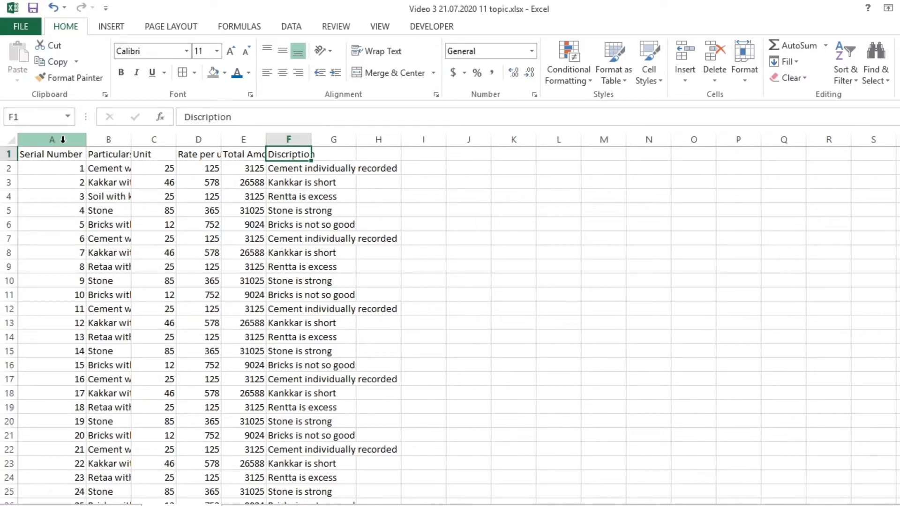
{"action": "double_click", "coordinate": [130, 139]}
{"action": "key", "text": "ctrl+z"}
{"action": "key", "text": "ctrl+z"}
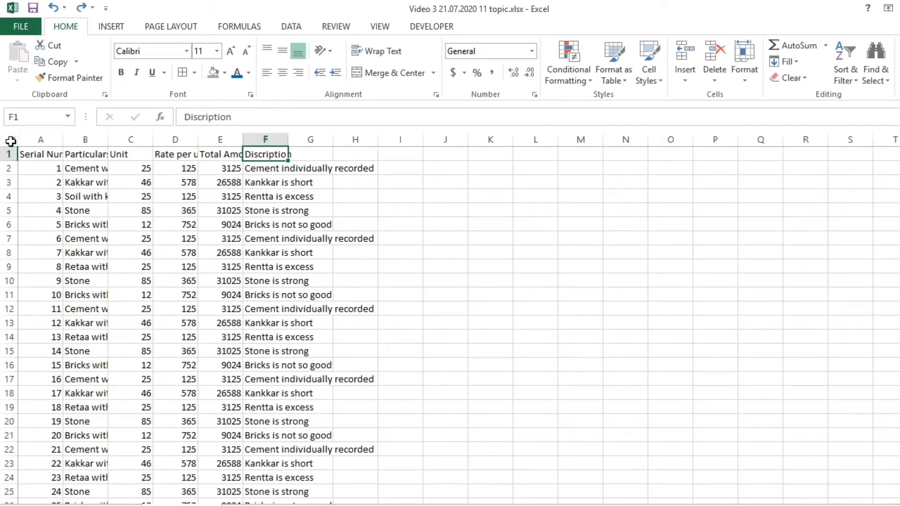
AutoFit the widths of all columns in the sheet at once, undoing and repeating the adjustment one time
{"action": "left_click", "coordinate": [11, 141]}
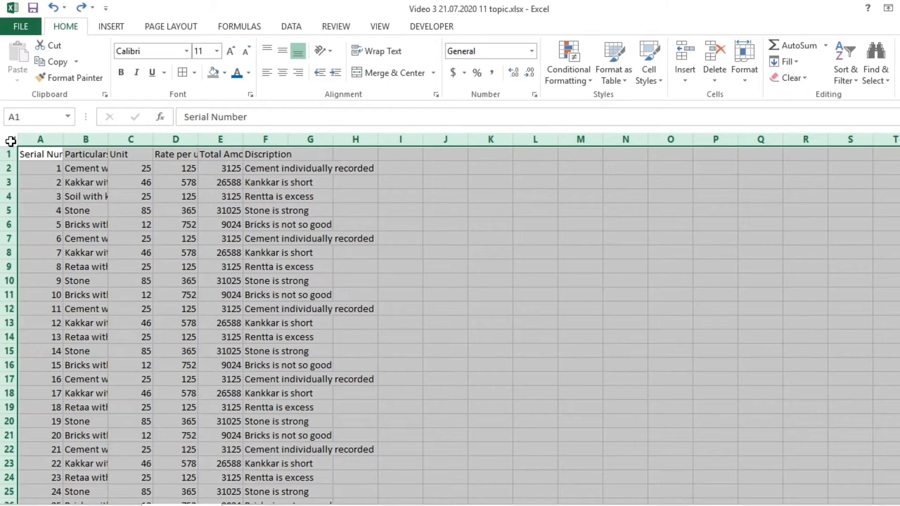
{"action": "double_click", "coordinate": [63, 140]}
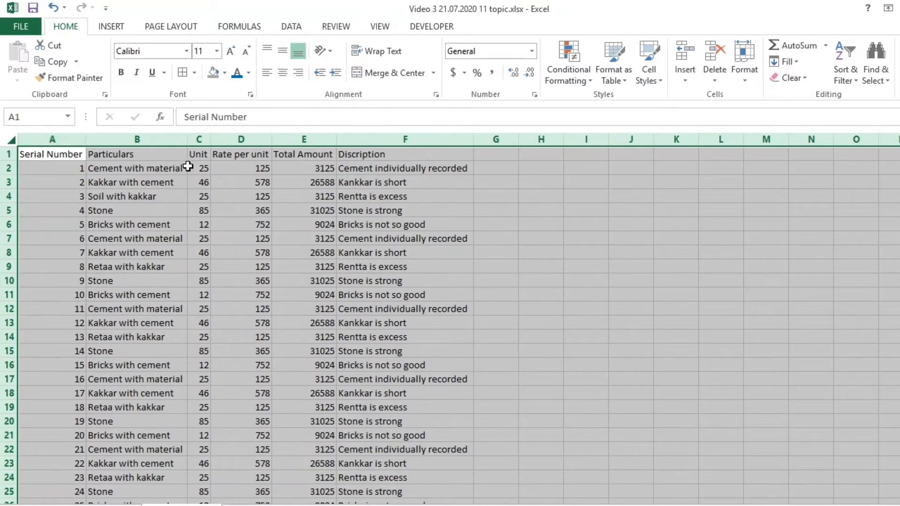
{"action": "left_click", "coordinate": [198, 182]}
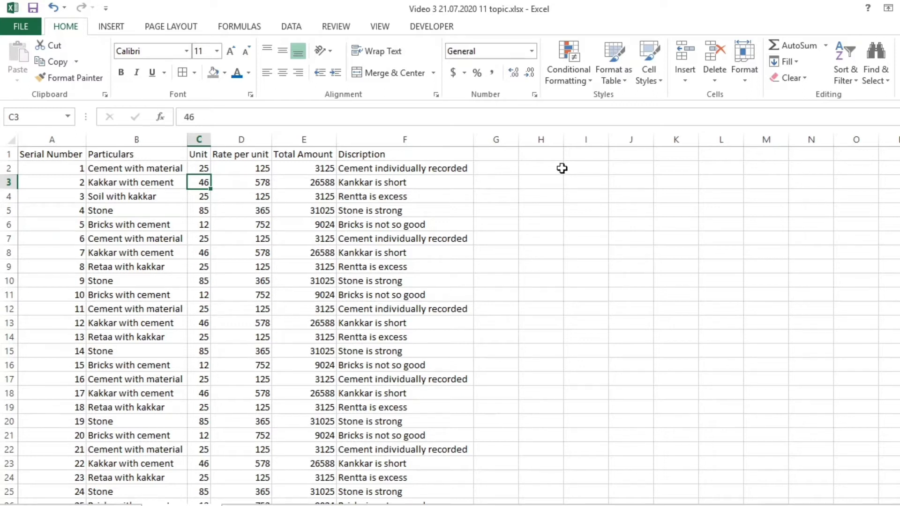
{"action": "key", "text": "ctrl+z"}
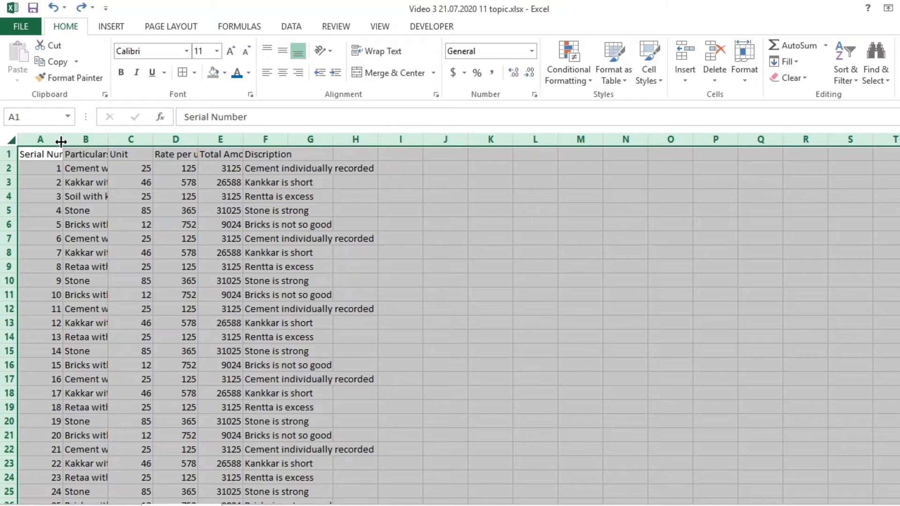
{"action": "double_click", "coordinate": [108, 140]}
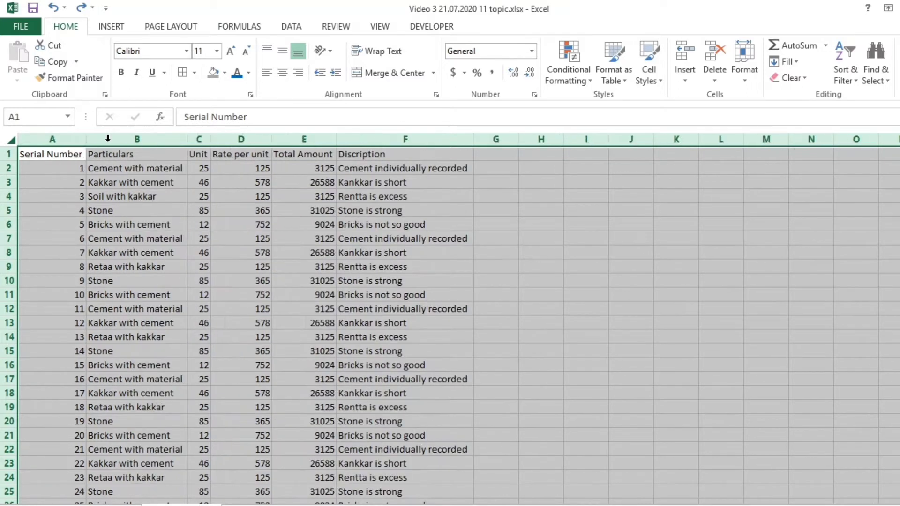
{"action": "left_click", "coordinate": [131, 180]}
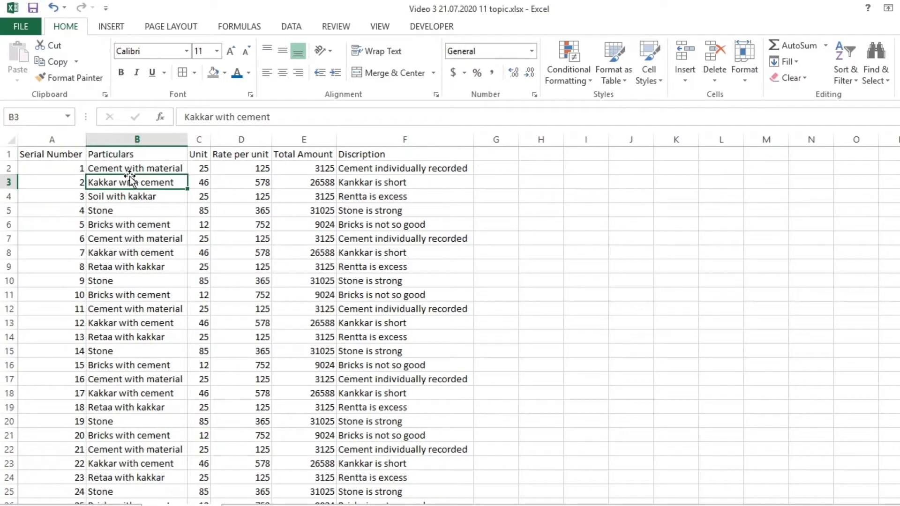
Center the whole Serial Number column horizontally and align it to the middle vertically
{"action": "left_click", "coordinate": [74, 154]}
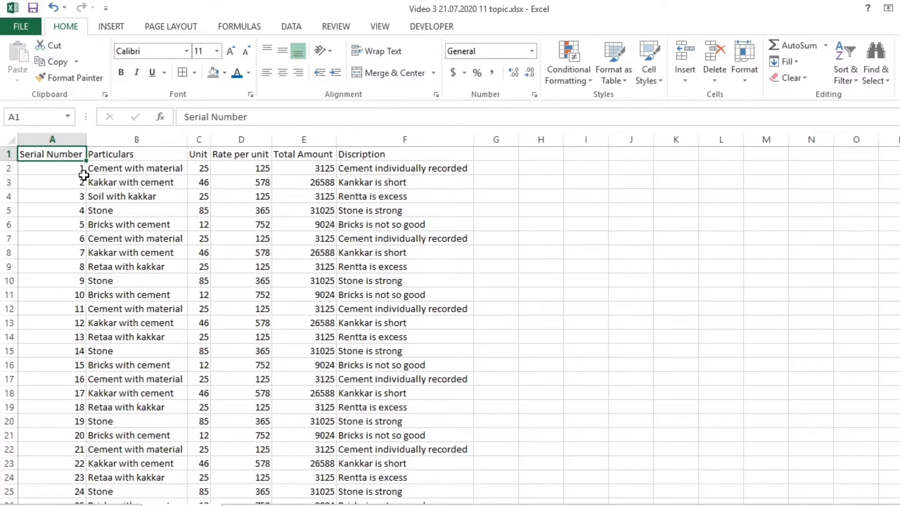
{"action": "left_click", "coordinate": [72, 138]}
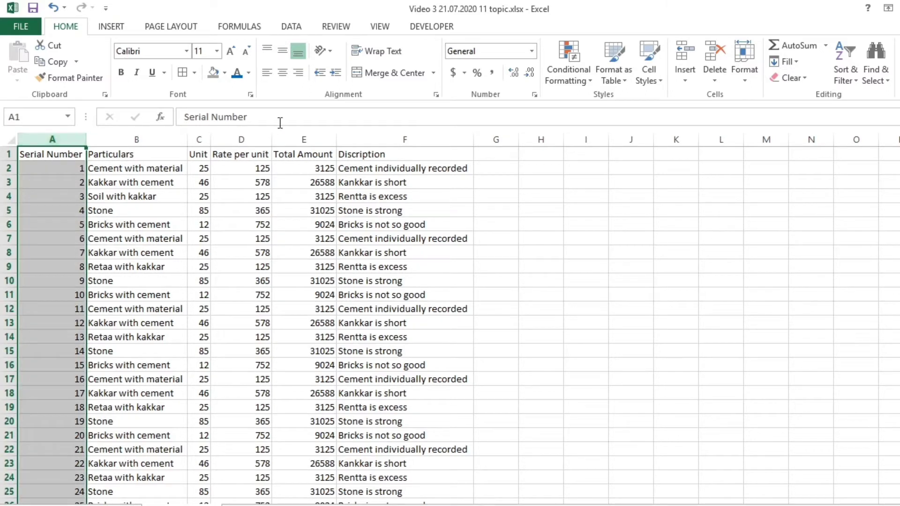
{"action": "left_click", "coordinate": [283, 75]}
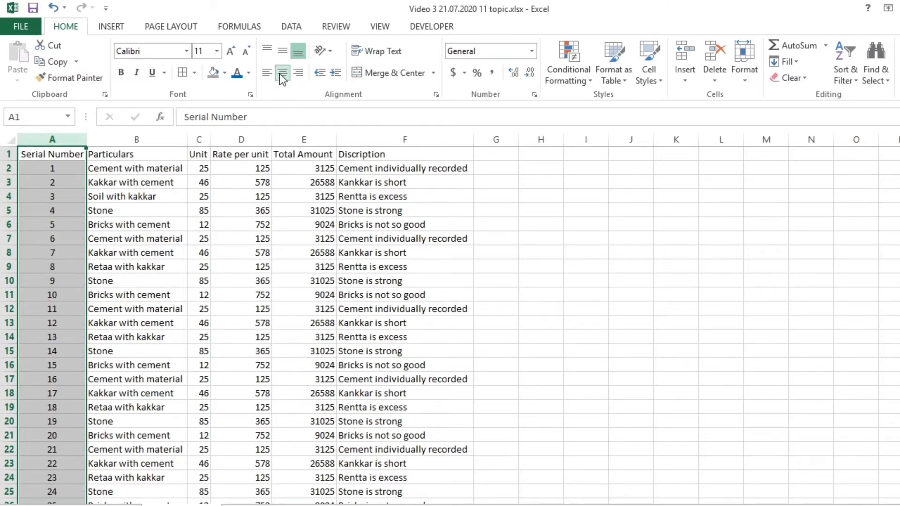
{"action": "left_click", "coordinate": [280, 54]}
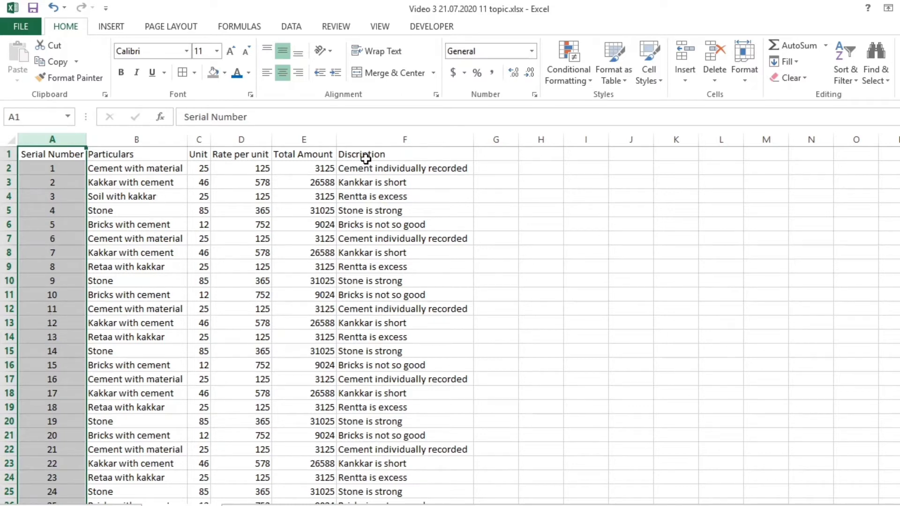
Center the headings in B1:F1, from Particulars to Discription, horizontally
{"action": "left_click", "coordinate": [126, 156]}
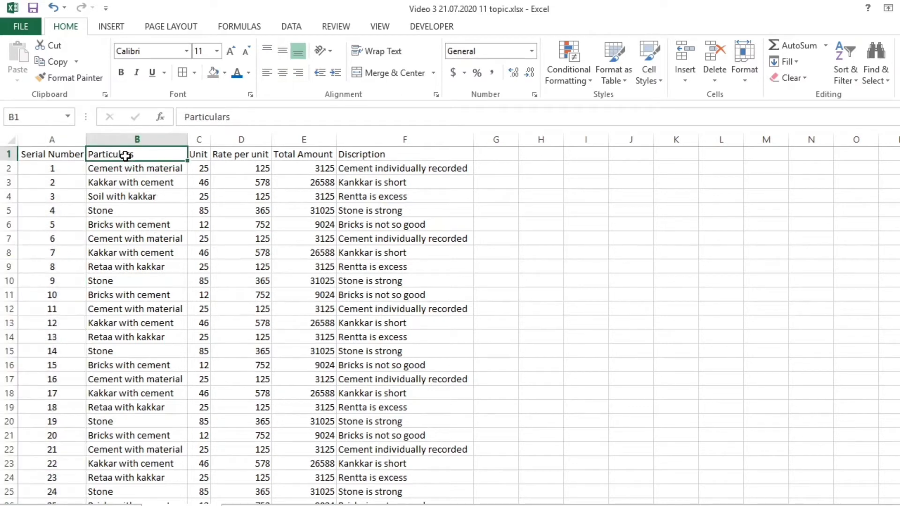
{"action": "key", "text": "shift+Right"}
{"action": "key", "text": "shift+Right"}
{"action": "key", "text": "shift+Right"}
{"action": "key", "text": "shift+Right"}
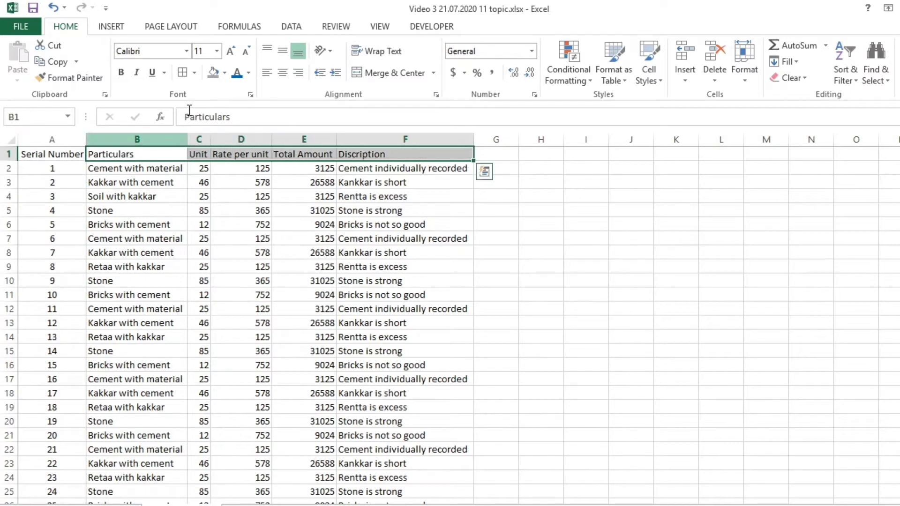
{"action": "left_click", "coordinate": [283, 75]}
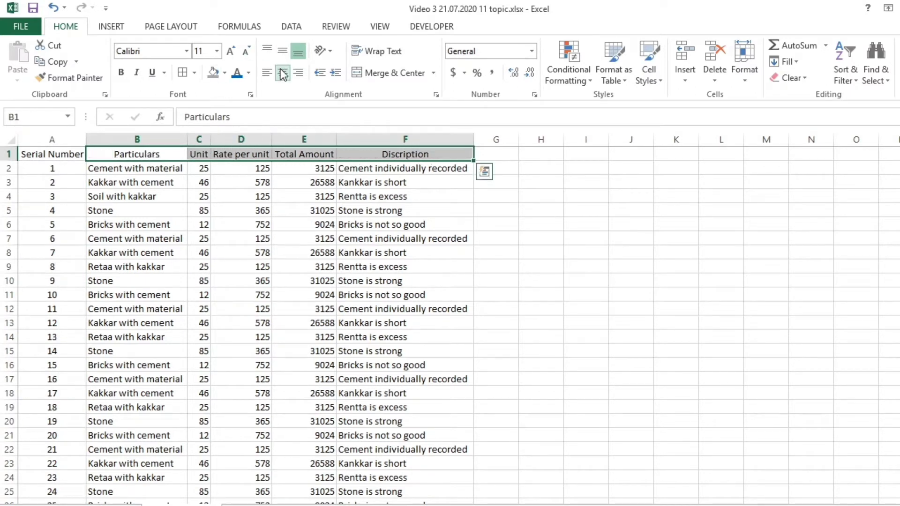
{"action": "left_click", "coordinate": [275, 179]}
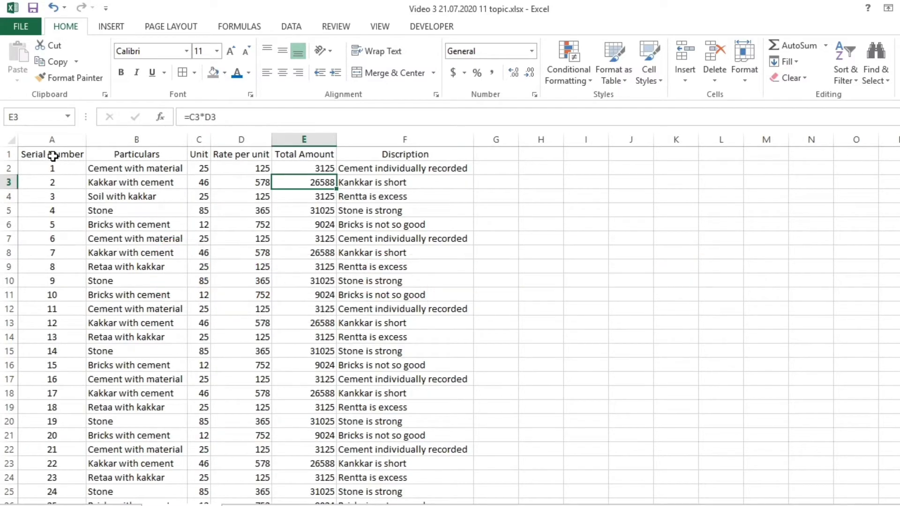
Select the entire data table A1:F66, including the headings, and copy it
{"action": "left_click", "coordinate": [53, 156]}
{"action": "key", "text": "shift+Right"}
{"action": "key", "text": "shift+Right"}
{"action": "key", "text": "shift+Right"}
{"action": "key", "text": "shift+Right"}
{"action": "key", "text": "shift+Right"}
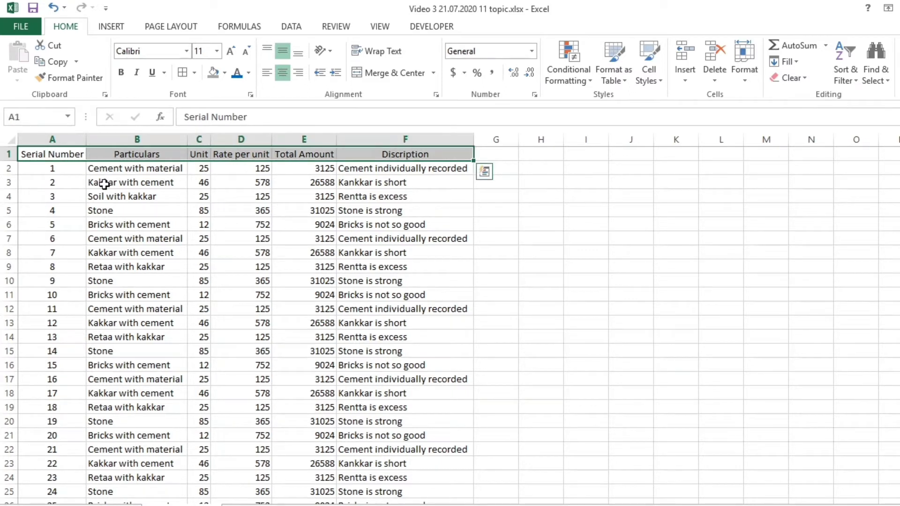
{"action": "key", "text": "shift+Down"}
{"action": "key", "text": "shift+Down"}
{"action": "key", "text": "shift+Down"}
{"action": "key", "text": "shift+Down"}
{"action": "key", "text": "shift+Down"}
{"action": "key", "text": "shift+Down"}
{"action": "key", "text": "shift+Down"}
{"action": "key", "text": "shift+Down"}
{"action": "key", "text": "shift+Down"}
{"action": "key", "text": "shift+Down"}
{"action": "key", "text": "shift+Down"}
{"action": "key", "text": "shift+Down"}
{"action": "key", "text": "shift+Down"}
{"action": "key", "text": "shift+Down"}
{"action": "key", "text": "shift+Down"}
{"action": "key", "text": "shift+Down"}
{"action": "key", "text": "shift+Down"}
{"action": "key", "text": "shift+Down"}
{"action": "key", "text": "shift+Down"}
{"action": "key", "text": "shift+Down"}
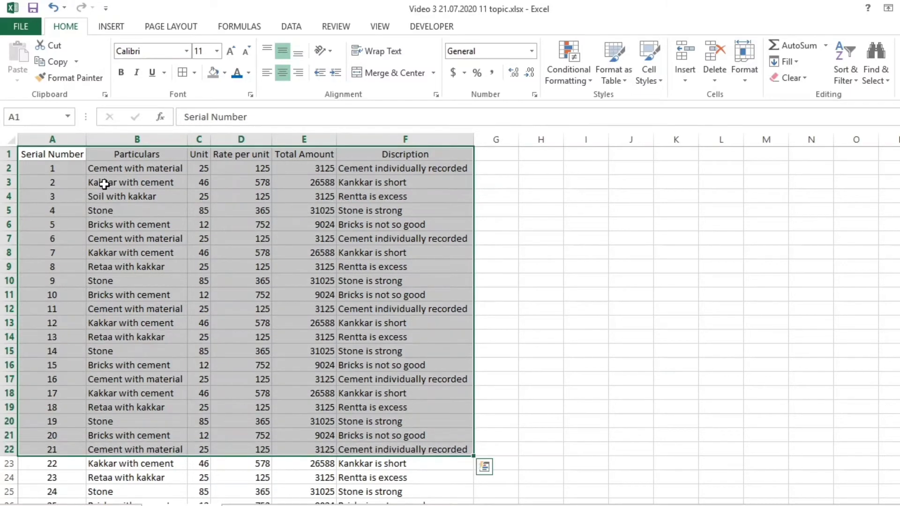
{"action": "key", "text": "ctrl+q"}
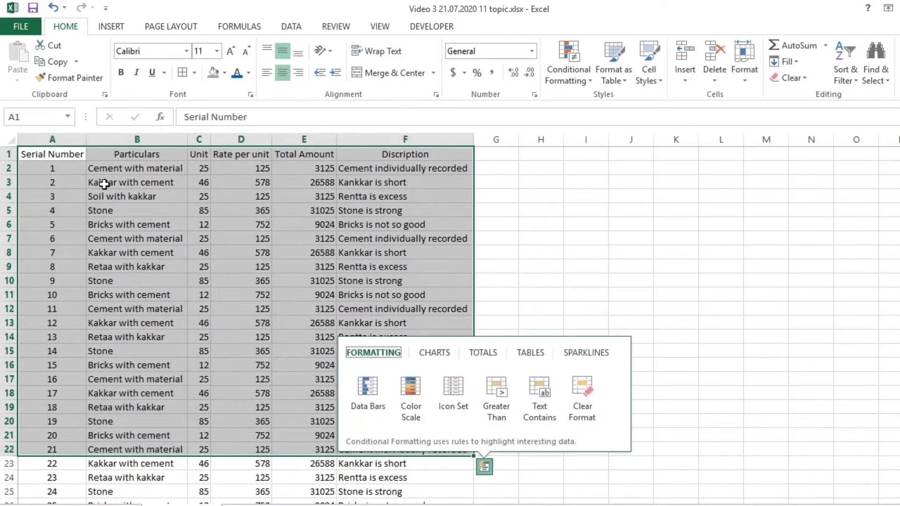
{"action": "key", "text": "Escape"}
{"action": "key", "text": "shift+Down"}
{"action": "key", "text": "shift+Down"}
{"action": "key", "text": "shift+Down"}
{"action": "key", "text": "shift+Down"}
{"action": "key", "text": "shift+Down"}
{"action": "key", "text": "shift+Down"}
{"action": "key", "text": "shift+Down"}
{"action": "key", "text": "shift+Down"}
{"action": "key", "text": "shift+Down"}
{"action": "key", "text": "shift+Down"}
{"action": "key", "text": "shift+Down"}
{"action": "key", "text": "shift+Down"}
{"action": "key", "text": "shift+Down"}
{"action": "key", "text": "shift+Down"}
{"action": "key", "text": "shift+Down"}
{"action": "key", "text": "shift+Down"}
{"action": "key", "text": "shift+Down"}
{"action": "key", "text": "shift+Down"}
{"action": "key", "text": "shift+Down"}
{"action": "key", "text": "shift+Down"}
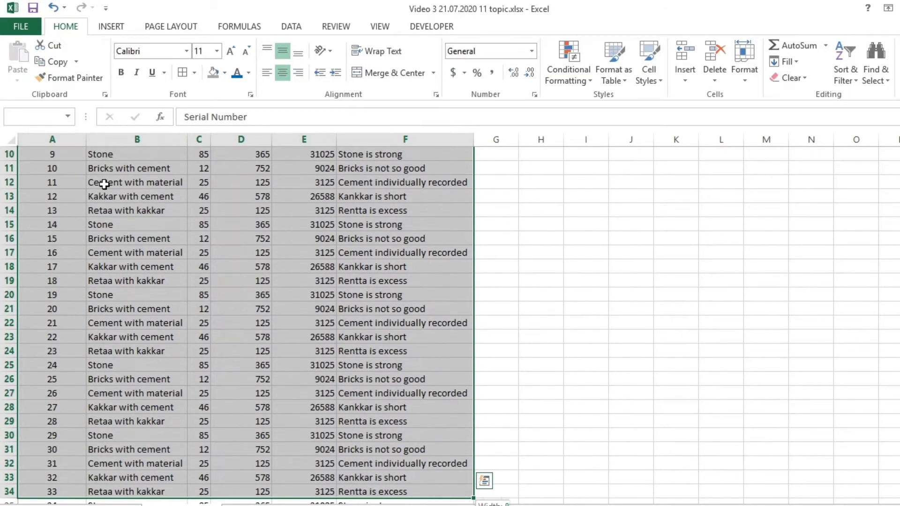
{"action": "key", "text": "shift+Down"}
{"action": "key", "text": "shift+Down"}
{"action": "key", "text": "shift+Down"}
{"action": "key", "text": "shift+Down"}
{"action": "key", "text": "shift+Down"}
{"action": "key", "text": "shift+Down"}
{"action": "key", "text": "shift+Down"}
{"action": "key", "text": "shift+Down"}
{"action": "key", "text": "shift+Down"}
{"action": "key", "text": "shift+Down"}
{"action": "key", "text": "shift+Down"}
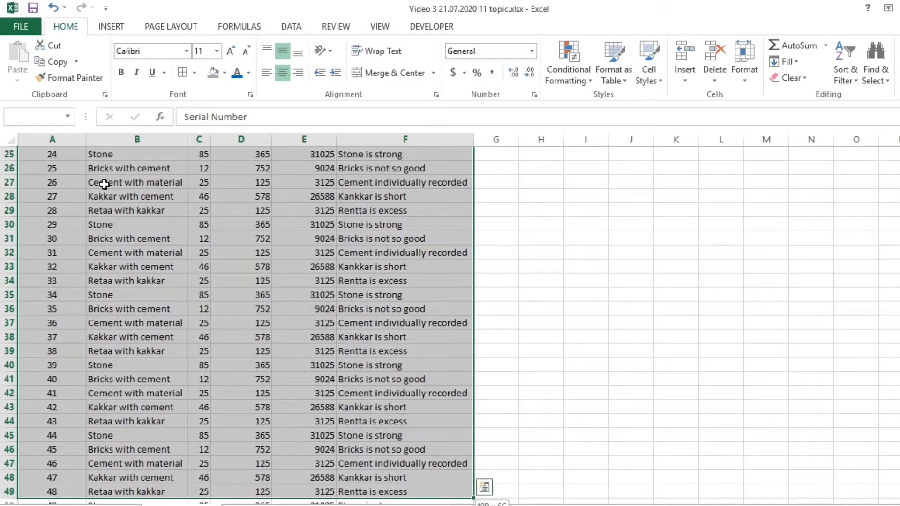
{"action": "key", "text": "shift+Down"}
{"action": "key", "text": "shift+Down"}
{"action": "key", "text": "shift+Down"}
{"action": "key", "text": "shift+Down"}
{"action": "key", "text": "shift+Down"}
{"action": "key", "text": "shift+Down"}
{"action": "key", "text": "shift+Down"}
{"action": "key", "text": "shift+Down"}
{"action": "key", "text": "shift+Down"}
{"action": "key", "text": "shift+Down"}
{"action": "key", "text": "shift+Down"}
{"action": "key", "text": "shift+Down"}
{"action": "key", "text": "shift+Down"}
{"action": "key", "text": "shift+Down"}
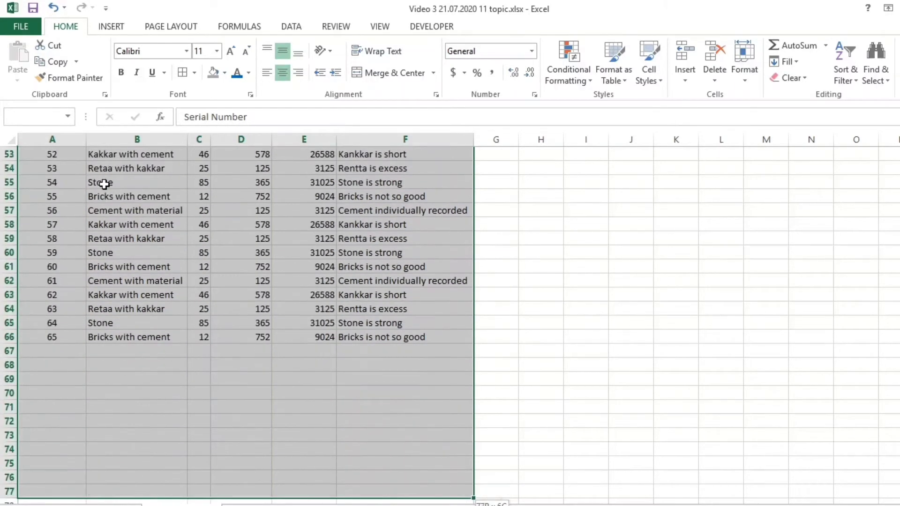
{"action": "key", "text": "shift+Down"}
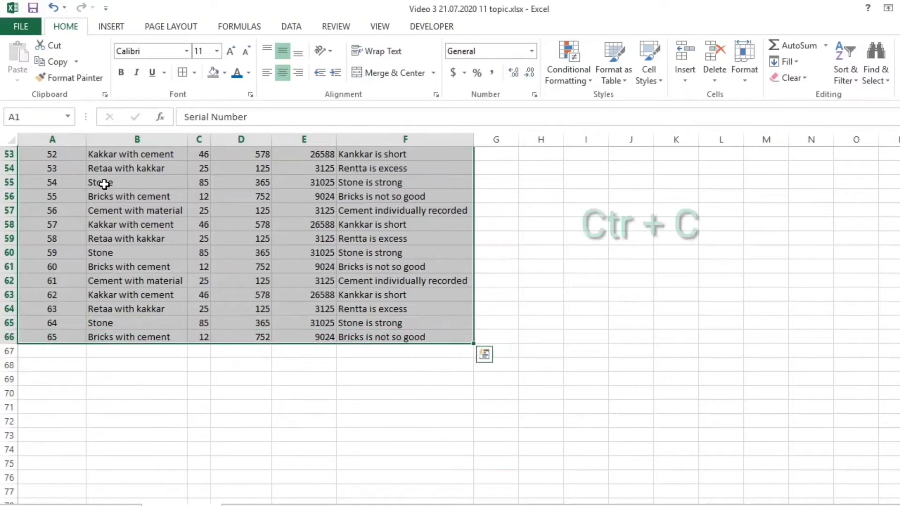
{"action": "key", "text": "ctrl+c"}
{"action": "key", "text": "ctrl+c"}
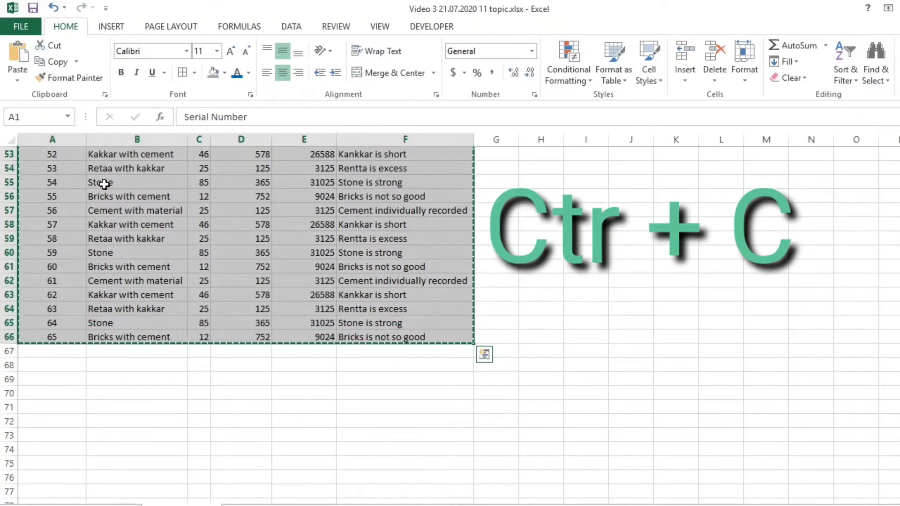
Paste the copied table into the next empty sheet, starting at cell A1
{"action": "left_click", "coordinate": [236, 500]}
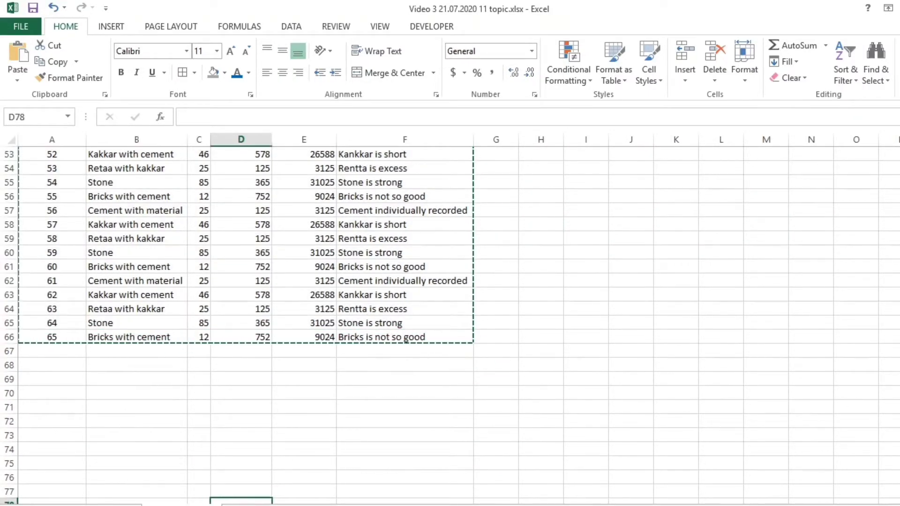
{"action": "left_click", "coordinate": [237, 505]}
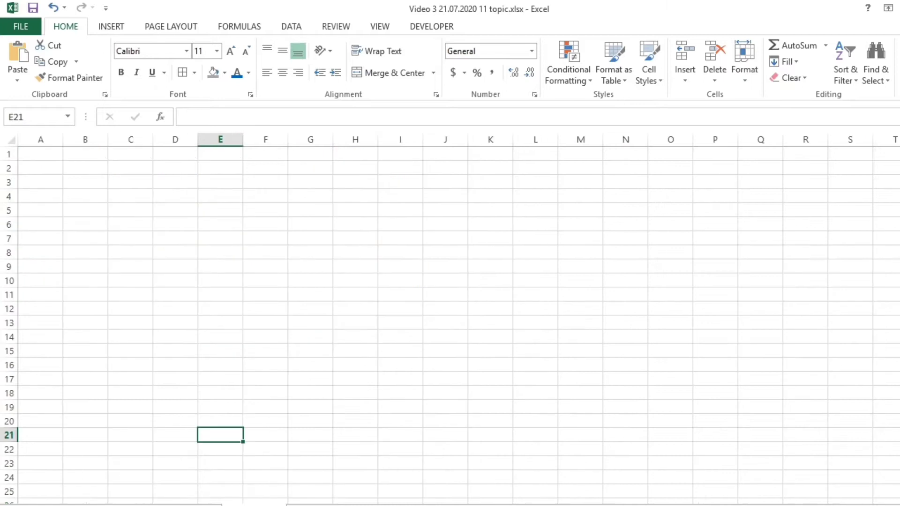
{"action": "left_click", "coordinate": [38, 152]}
{"action": "key", "text": "ctrl+v"}
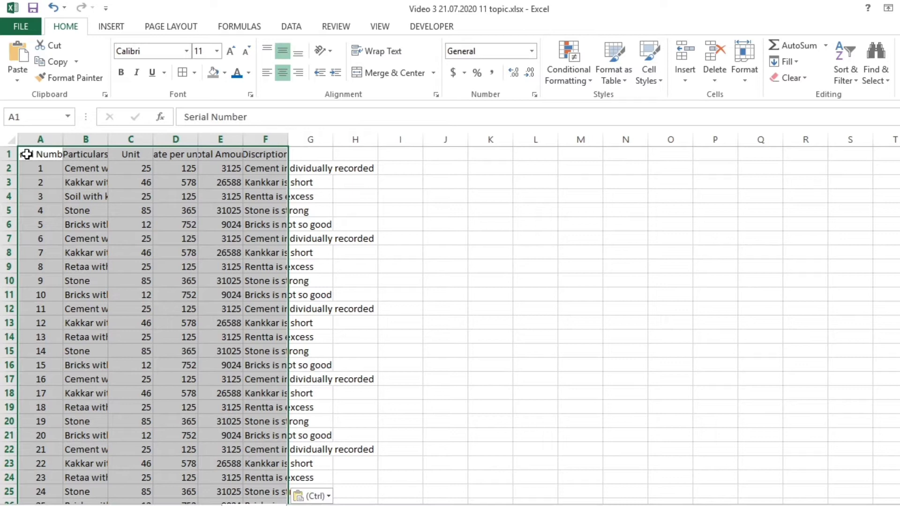
AutoFit all column widths of the sheet containing the pasted table
{"action": "left_click", "coordinate": [13, 140]}
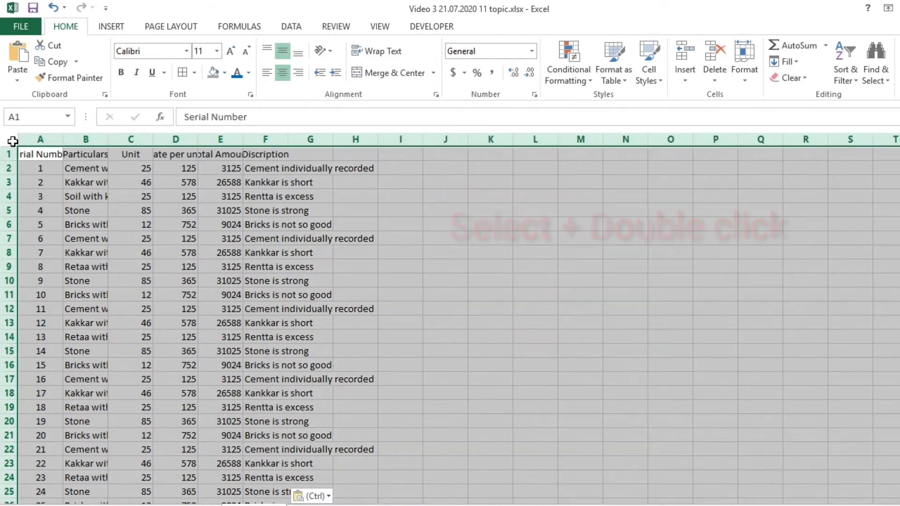
{"action": "double_click", "coordinate": [102, 141]}
{"action": "left_click", "coordinate": [174, 197]}
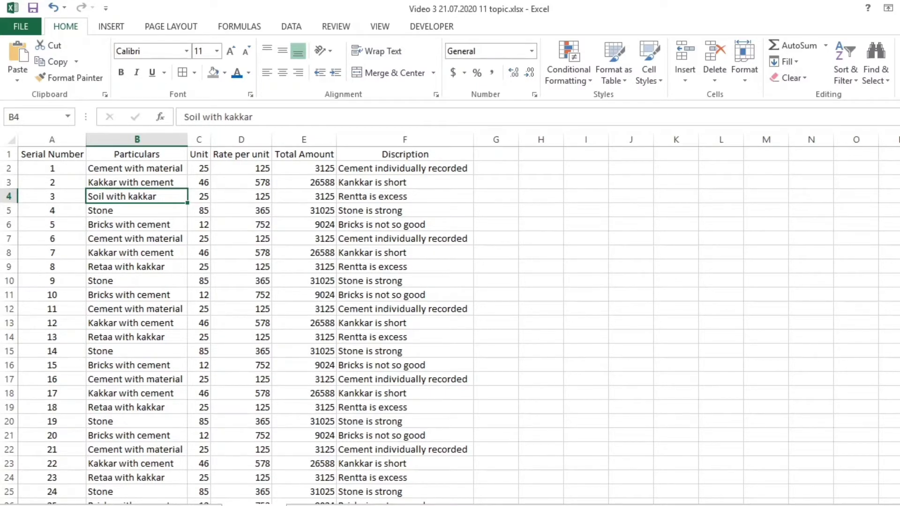
Select the entire materials table A1:F66, including the headings, on the sheet with the pasted copy and cut it
{"action": "left_click", "coordinate": [315, 505]}
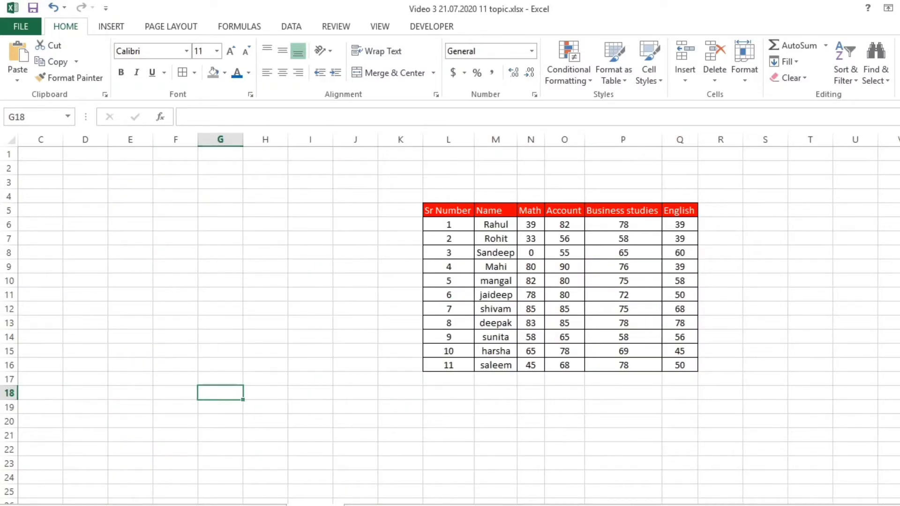
{"action": "key", "text": "ctrl+Page_Up"}
{"action": "left_click", "coordinate": [58, 159]}
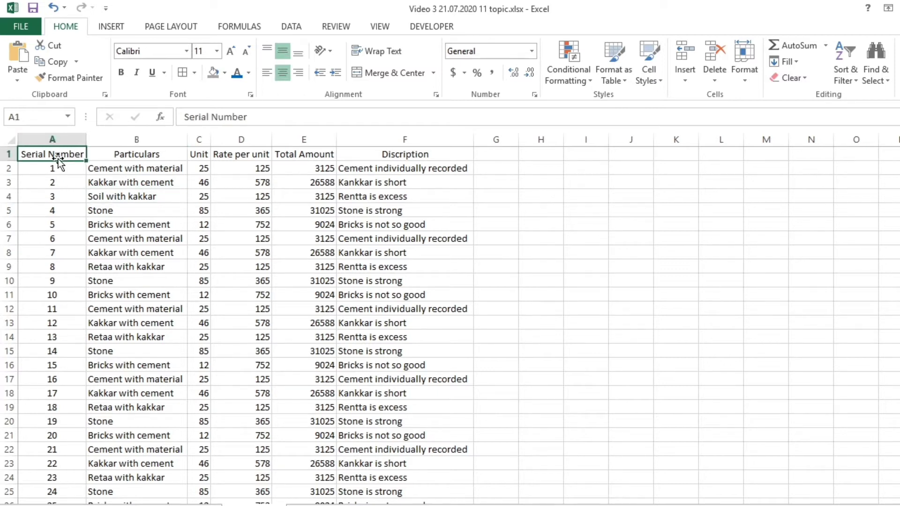
{"action": "left_click_drag", "start_coordinate": [58, 160], "coordinate": [200, 156]}
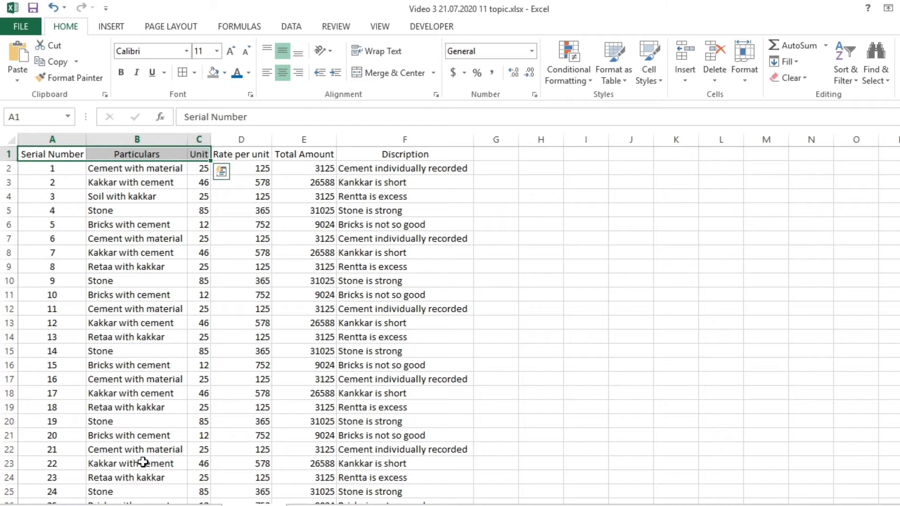
{"action": "left_click", "coordinate": [173, 505]}
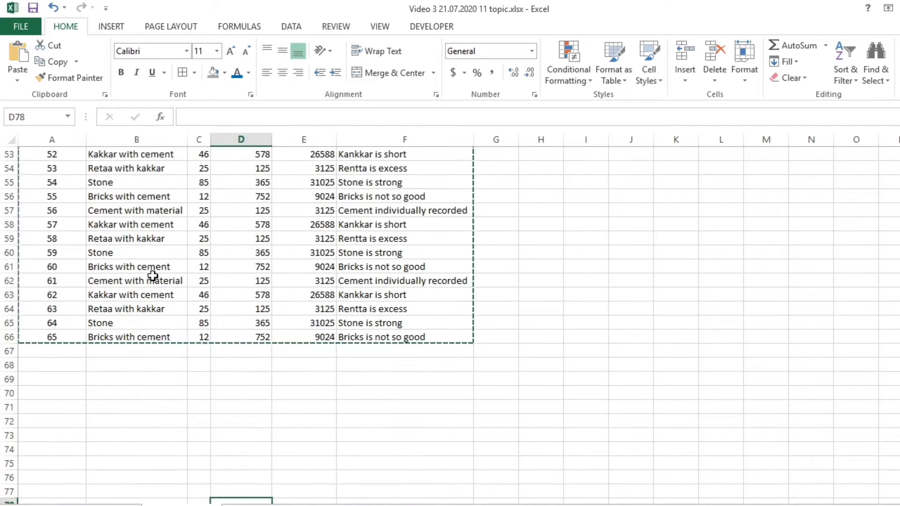
{"action": "left_click", "coordinate": [253, 505]}
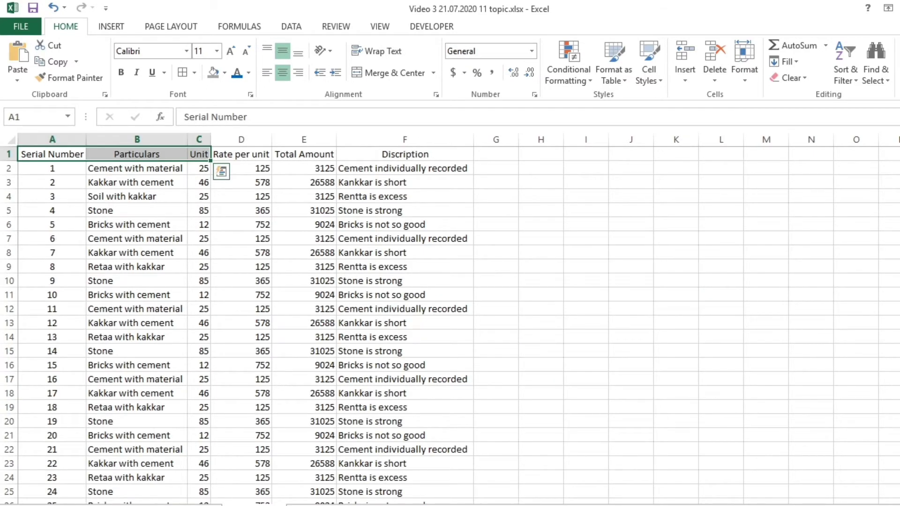
{"action": "key", "text": "shift+Right"}
{"action": "key", "text": "shift+Right"}
{"action": "key", "text": "shift+Right"}
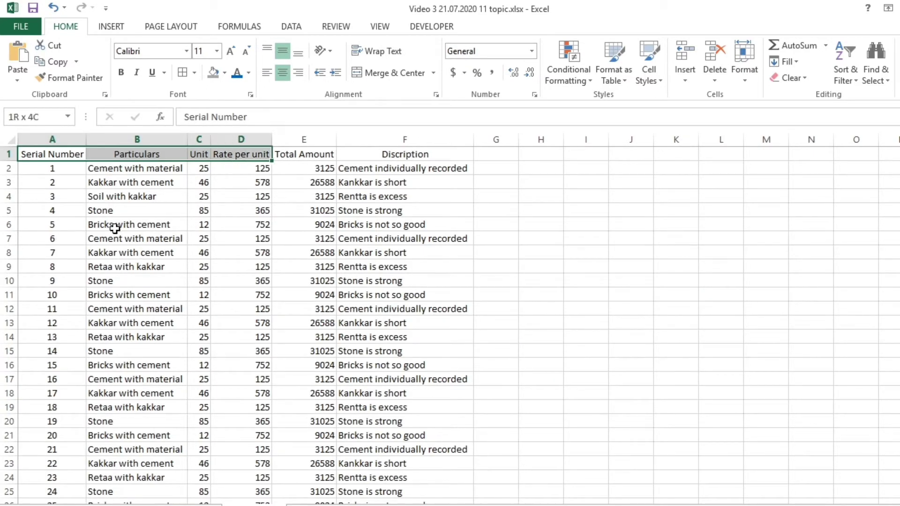
{"action": "key", "text": "shift+Down"}
{"action": "key", "text": "shift+Down"}
{"action": "key", "text": "shift+Down"}
{"action": "key", "text": "shift+Down"}
{"action": "key", "text": "shift+Down"}
{"action": "key", "text": "shift+Down"}
{"action": "key", "text": "shift+Down"}
{"action": "key", "text": "shift+Down"}
{"action": "key", "text": "shift+Down"}
{"action": "key", "text": "shift+Down"}
{"action": "key", "text": "shift+Down"}
{"action": "key", "text": "shift+Down"}
{"action": "key", "text": "shift+Down"}
{"action": "key", "text": "shift+Down"}
{"action": "key", "text": "shift+Down"}
{"action": "key", "text": "shift+Down"}
{"action": "key", "text": "shift+Down"}
{"action": "key", "text": "shift+Down"}
{"action": "key", "text": "shift+Down"}
{"action": "key", "text": "shift+Down"}
{"action": "key", "text": "shift+Down"}
{"action": "key", "text": "shift+Down"}
{"action": "key", "text": "shift+Down"}
{"action": "key", "text": "shift+Down"}
{"action": "key", "text": "shift+Down"}
{"action": "key", "text": "shift+Down"}
{"action": "key", "text": "shift+Down"}
{"action": "key", "text": "shift+Down"}
{"action": "key", "text": "shift+Down"}
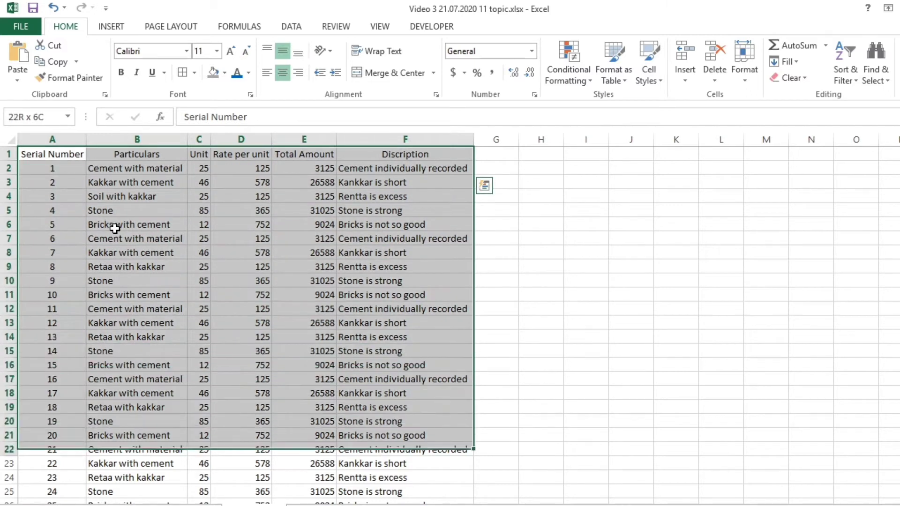
{"action": "key", "text": "ctrl+x"}
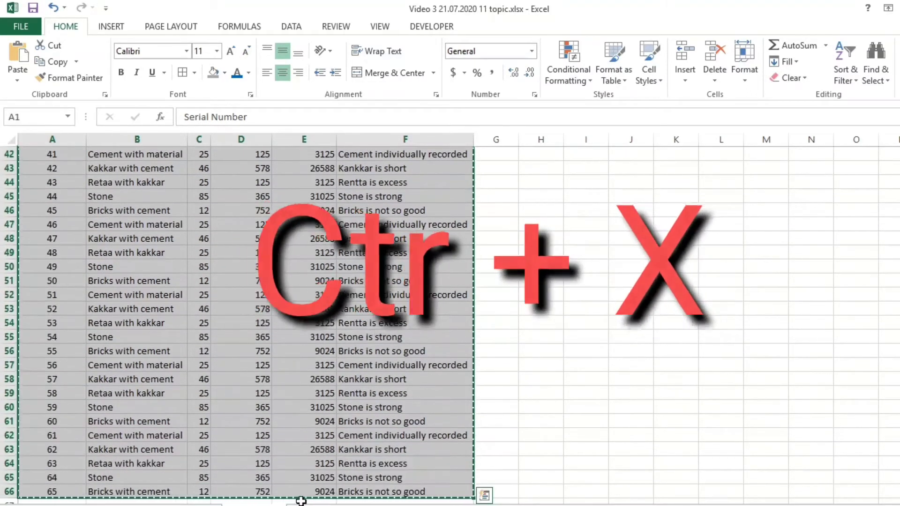
{"action": "scroll", "coordinate": [301, 500], "scroll_direction": "up", "scroll_amount": 14}
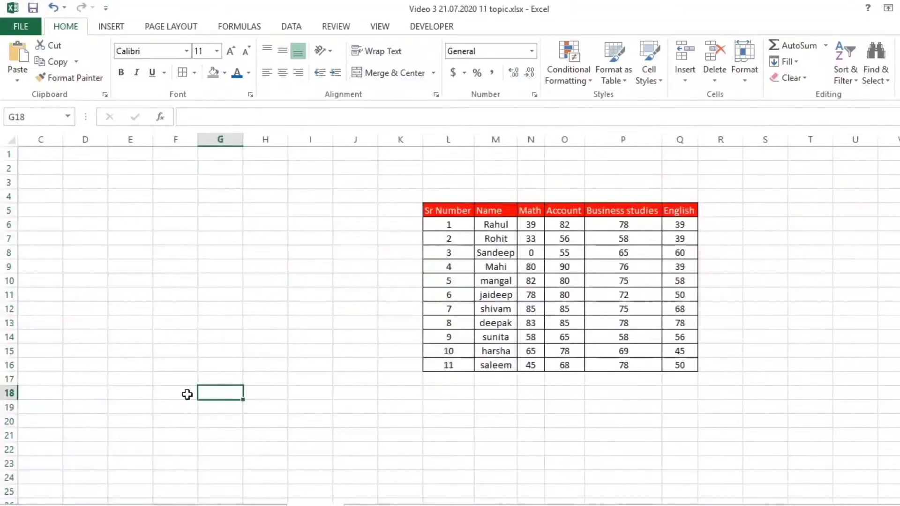
{"action": "left_click", "coordinate": [43, 153]}
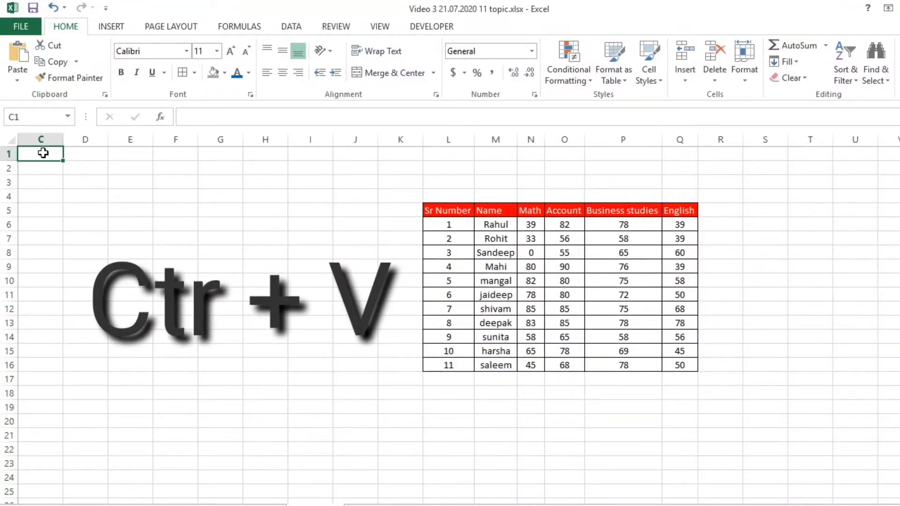
{"action": "key", "text": "ctrl+v"}
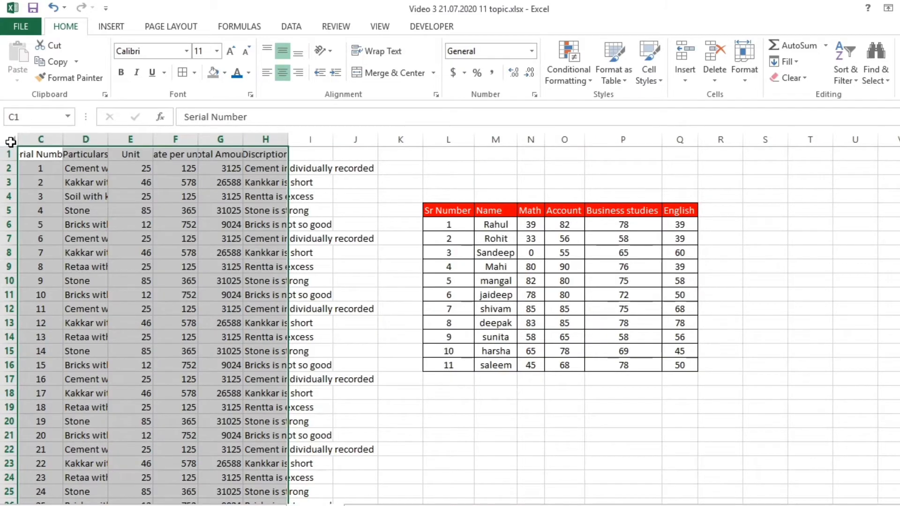
{"action": "left_click", "coordinate": [10, 142]}
{"action": "double_click", "coordinate": [63, 139]}
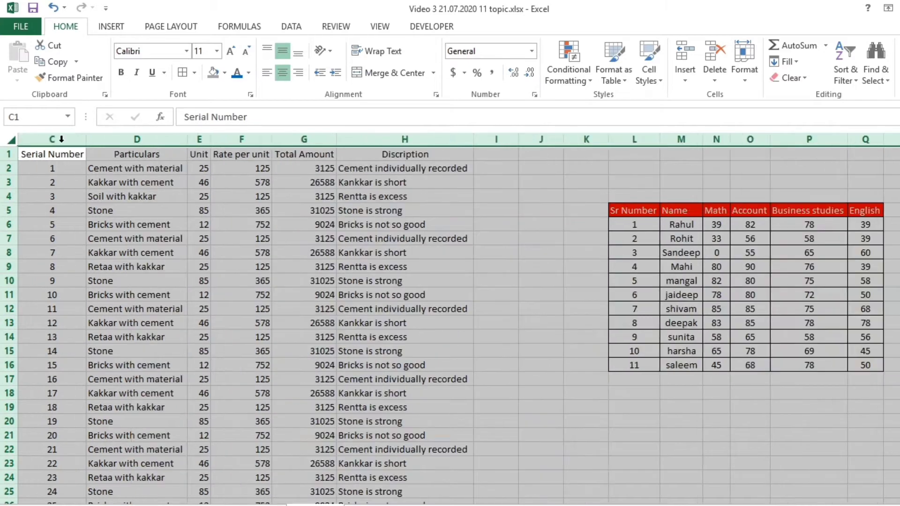
{"action": "left_click", "coordinate": [137, 188]}
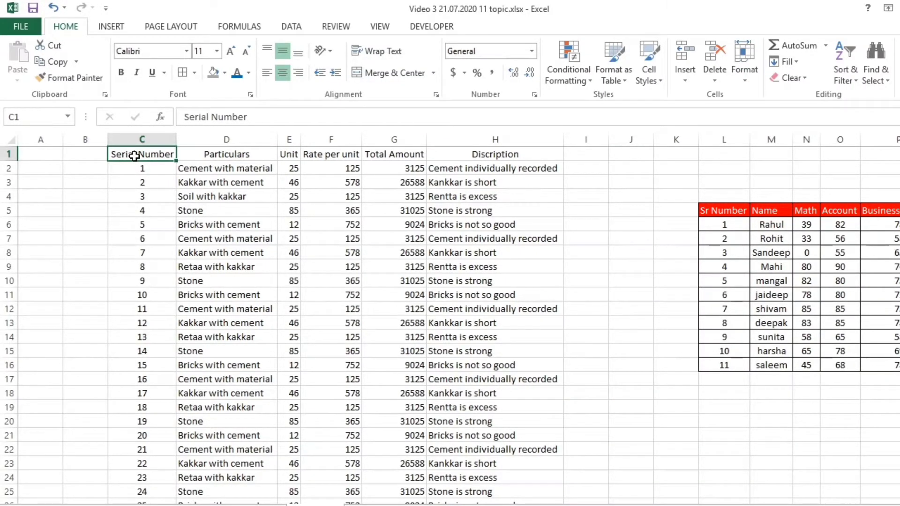
{"action": "key", "text": "ctrl+z"}
{"action": "key", "text": "ctrl+z"}
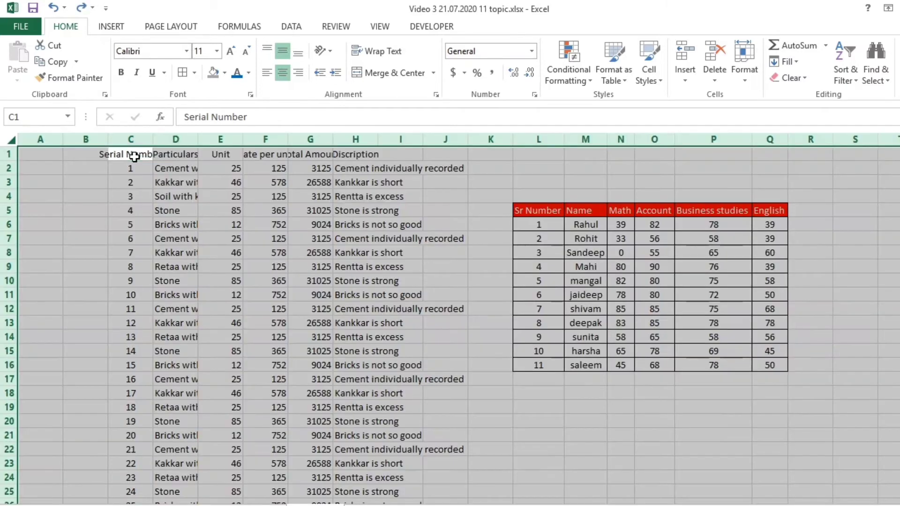
Paste the cut table at A1 of the sheet containing the marks table, and AutoFit all column widths there
{"action": "left_click", "coordinate": [42, 154]}
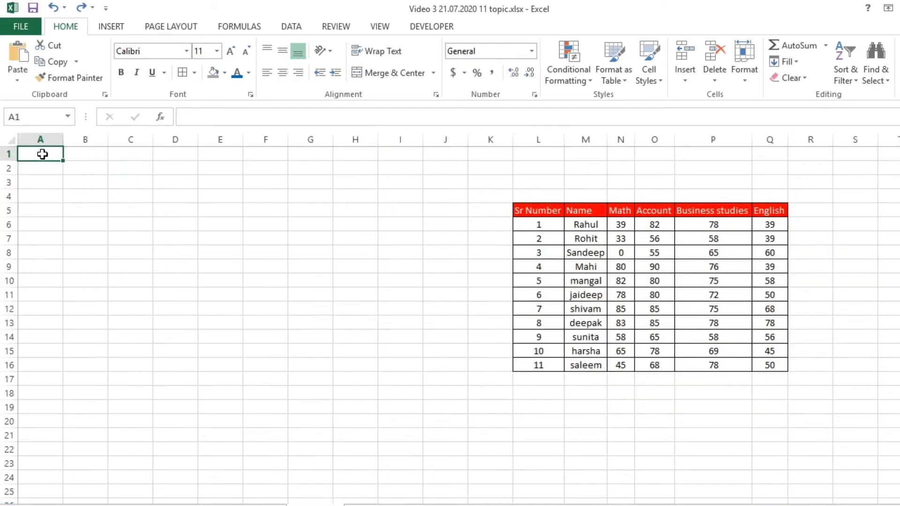
{"action": "key", "text": "ctrl+v"}
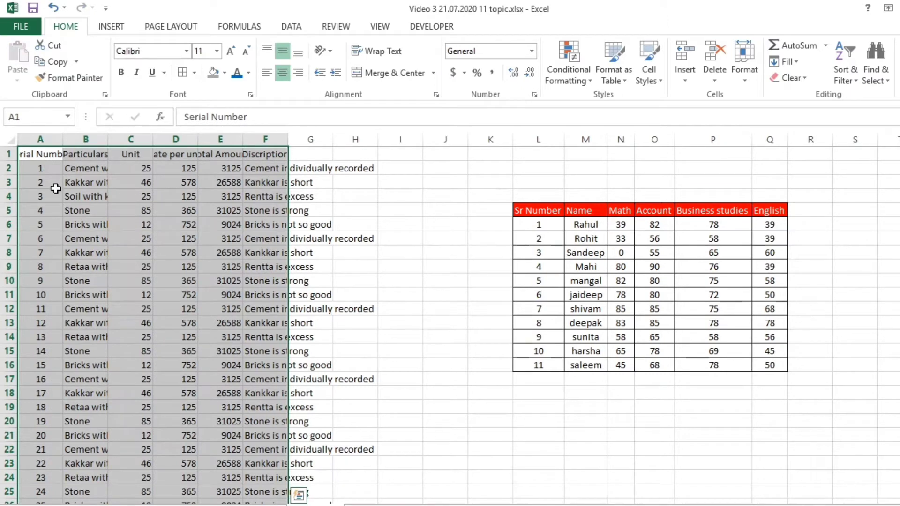
{"action": "left_click", "coordinate": [12, 140]}
{"action": "double_click", "coordinate": [63, 138]}
{"action": "left_click", "coordinate": [159, 210]}
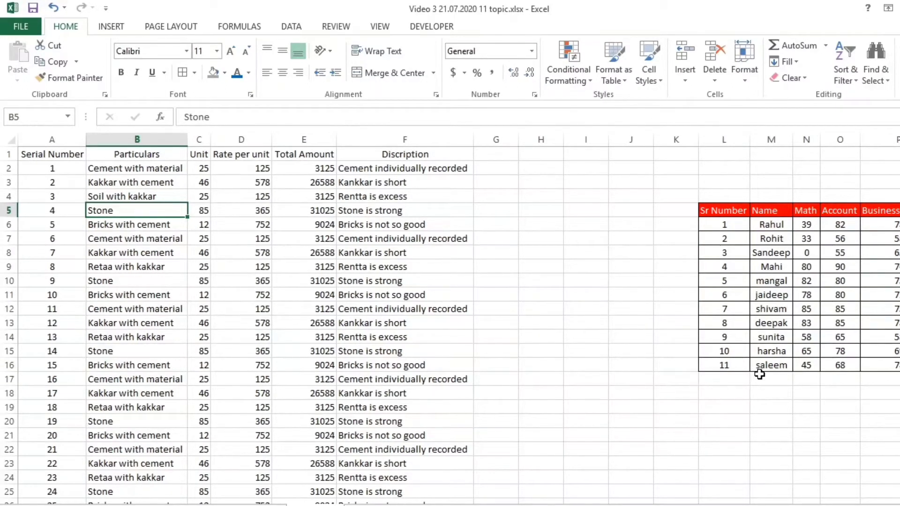
Total the Math marks N6:N16 in cell N17, directly below the marks table, using AutoSum
{"action": "left_click", "coordinate": [805, 379]}
{"action": "key", "text": "Right"}
{"action": "key", "text": "Right"}
{"action": "key", "text": "Right"}
{"action": "key", "text": "Right"}
{"action": "key", "text": "Right"}
{"action": "key", "text": "Right"}
{"action": "key", "text": "Left"}
{"action": "key", "text": "Left"}
{"action": "key", "text": "Left"}
{"action": "key", "text": "Left"}
{"action": "key", "text": "Left"}
{"action": "key", "text": "Left"}
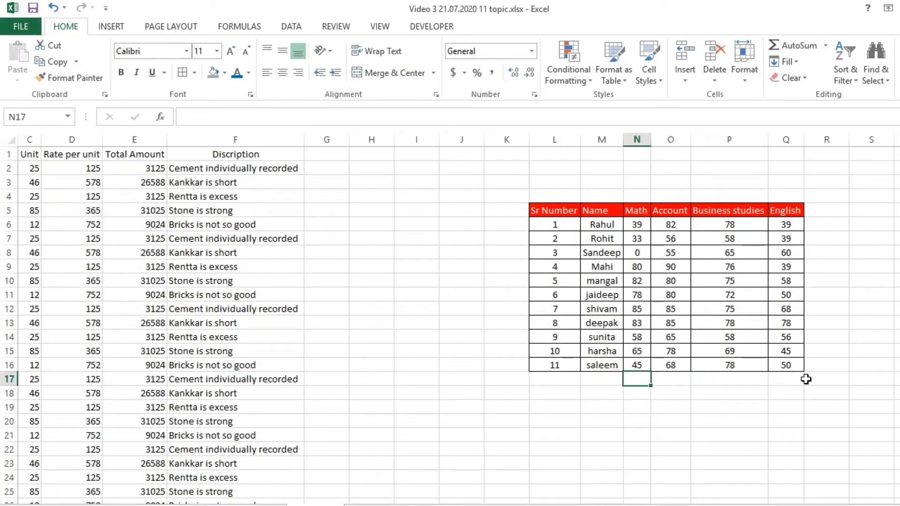
{"action": "key", "text": "alt+equal"}
{"action": "key", "text": "Return"}
Copy the Math total formula from N17 into O17:Q17 to total Account, Business studies and English
{"action": "key", "text": "Up"}
{"action": "key", "text": "ctrl+c"}
{"action": "key", "text": "Right"}
{"action": "key", "text": "shift+Right"}
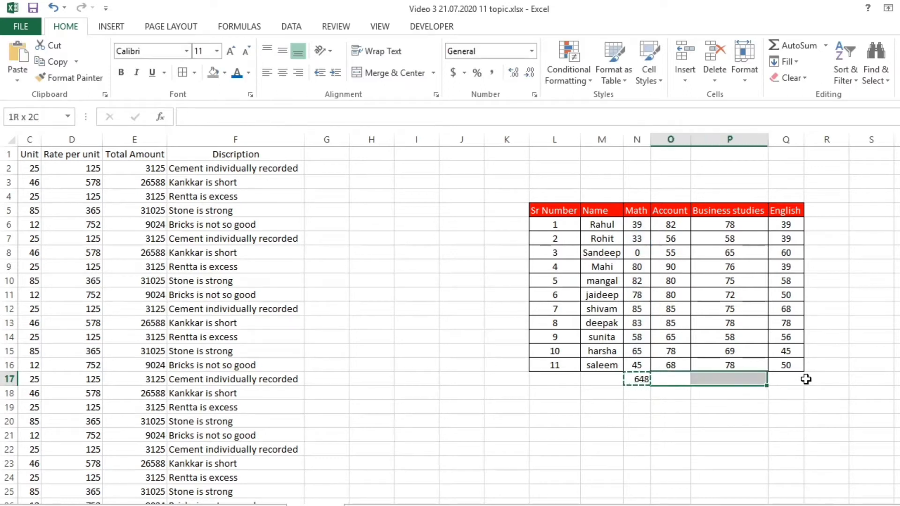
{"action": "key", "text": "shift+Right"}
{"action": "key", "text": "ctrl+v"}
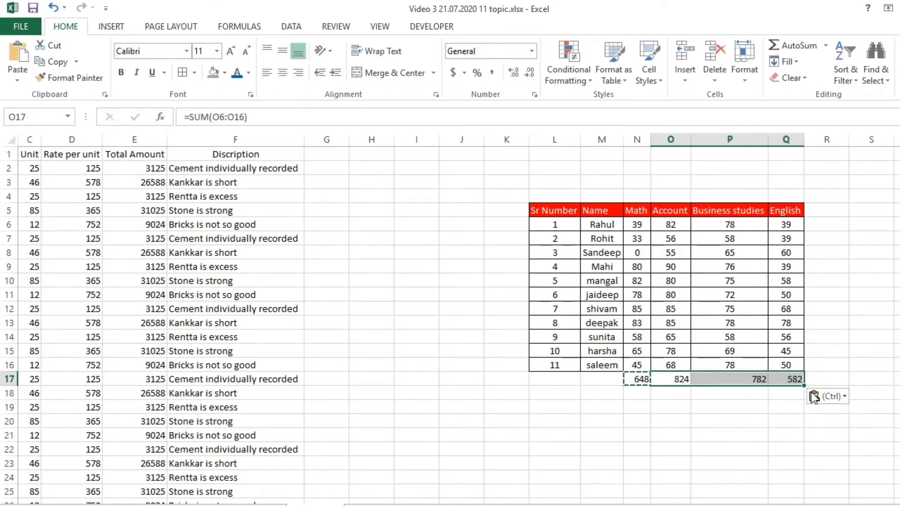
Try a regular paste of the subject totals N17:Q17 starting at T16, and clear the pasted cells
{"action": "left_click", "coordinate": [754, 420]}
{"action": "left_click", "coordinate": [632, 380]}
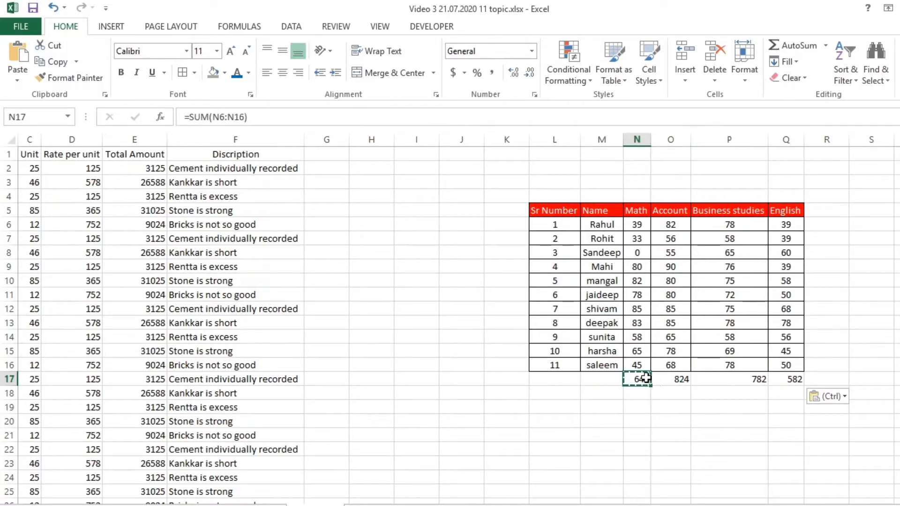
{"action": "key", "text": "shift+Right"}
{"action": "key", "text": "shift+Right"}
{"action": "key", "text": "shift+Right"}
{"action": "key", "text": "ctrl+c"}
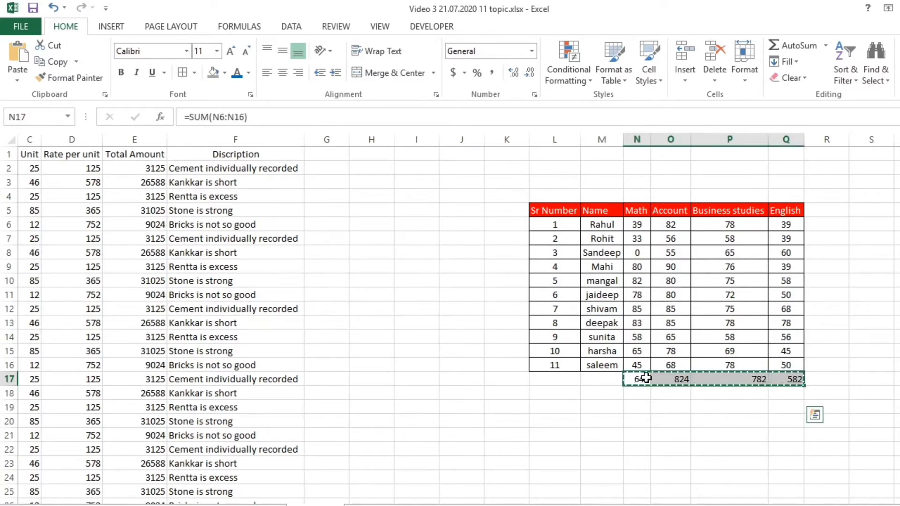
{"action": "key", "text": "Right"}
{"action": "key", "text": "Right"}
{"action": "key", "text": "Right"}
{"action": "key", "text": "Right"}
{"action": "key", "text": "Right"}
{"action": "key", "text": "Right"}
{"action": "key", "text": "Right"}
{"action": "key", "text": "Right"}
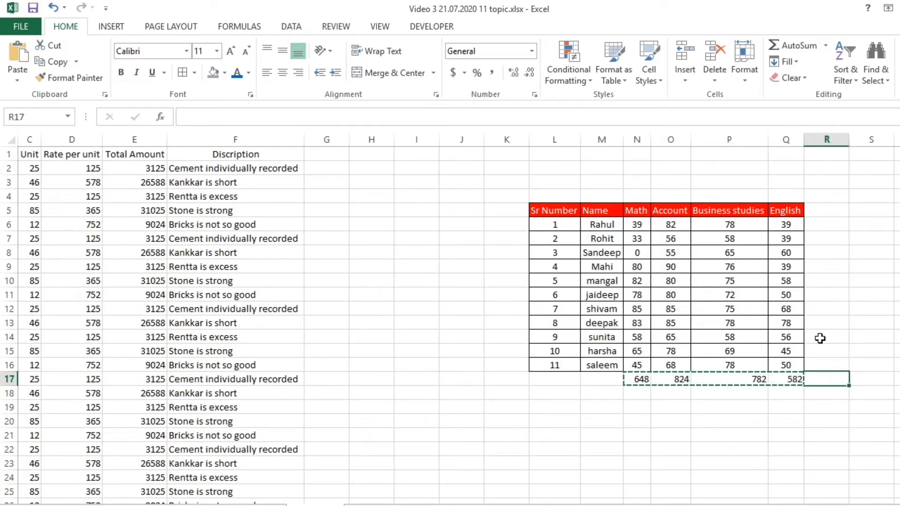
{"action": "key", "text": "Up"}
{"action": "key", "text": "Left"}
{"action": "key", "text": "Left"}
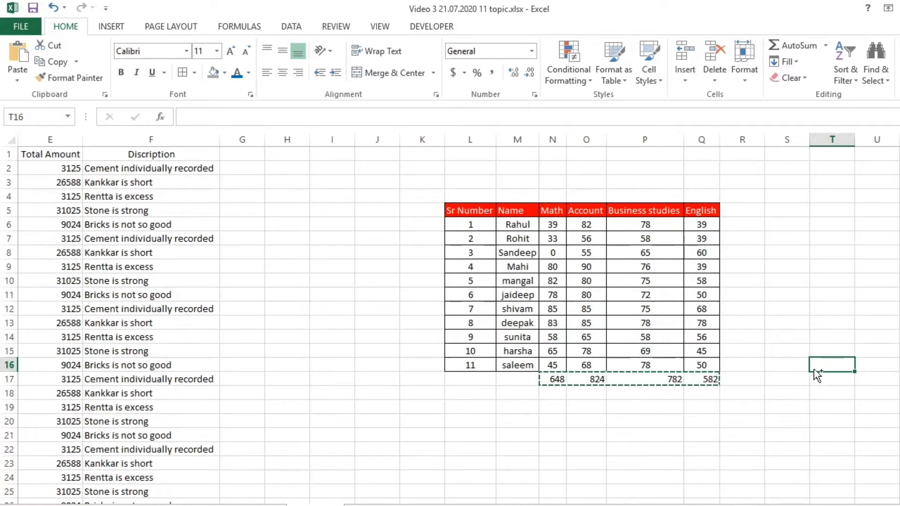
{"action": "key", "text": "ctrl+v"}
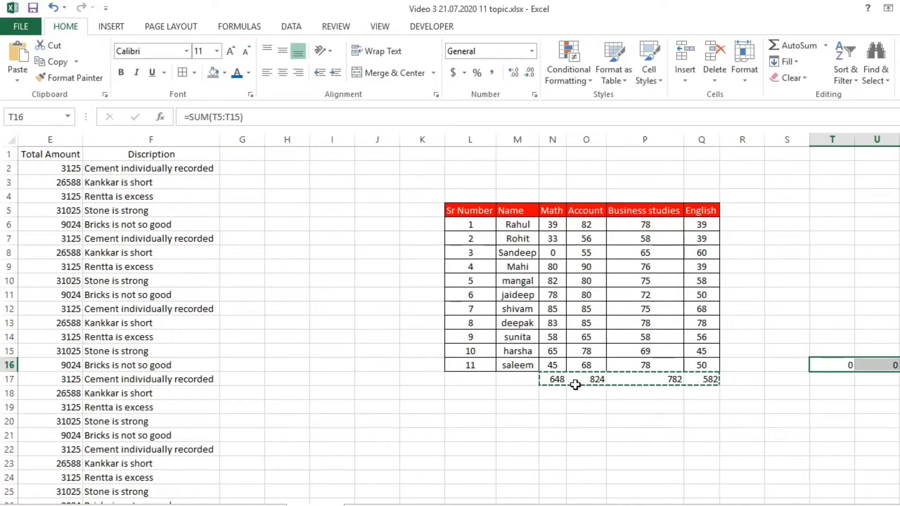
{"action": "key", "text": "Delete"}
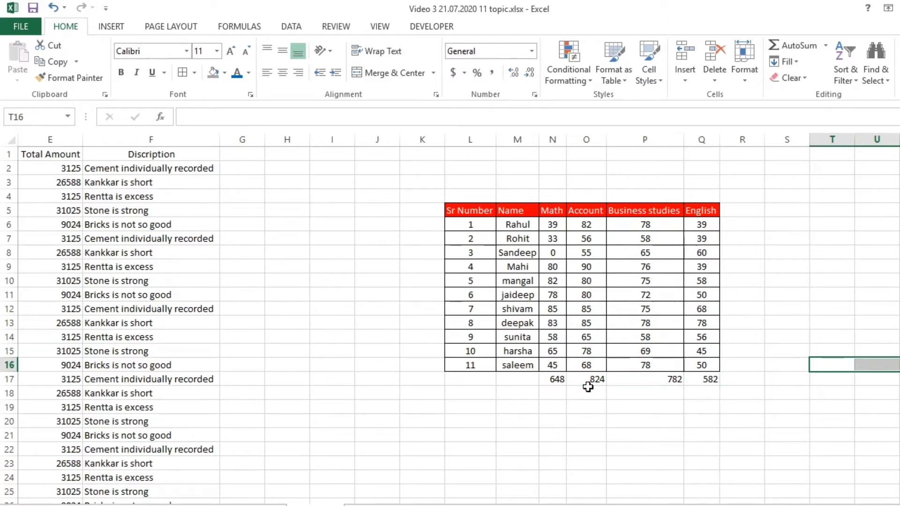
Select the four subject totals in N17:Q17 and copy them
{"action": "key", "text": "Left"}
{"action": "key", "text": "Left"}
{"action": "key", "text": "Left"}
{"action": "key", "text": "Left"}
{"action": "key", "text": "Left"}
{"action": "key", "text": "Left"}
{"action": "key", "text": "Left"}
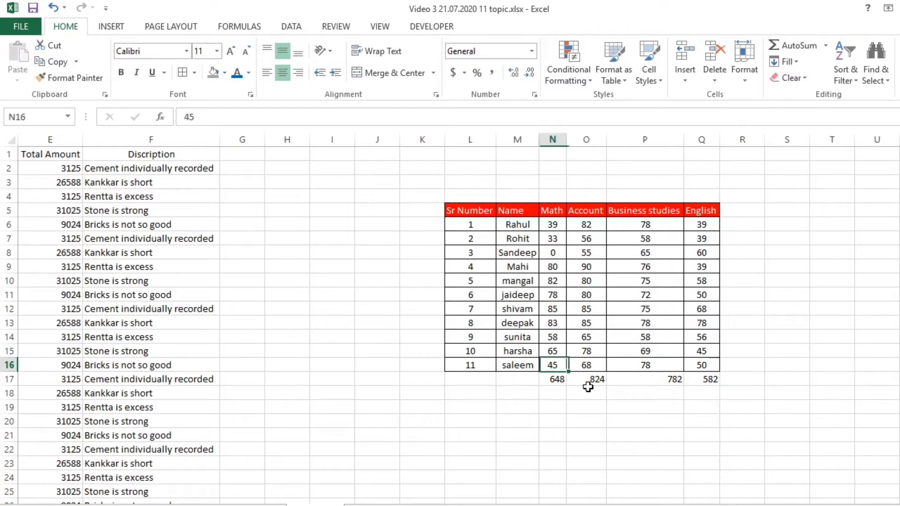
{"action": "key", "text": "Down"}
{"action": "key", "text": "Right"}
{"action": "key", "text": "shift+Right"}
{"action": "key", "text": "shift+Right"}
{"action": "key", "text": "shift+Right"}
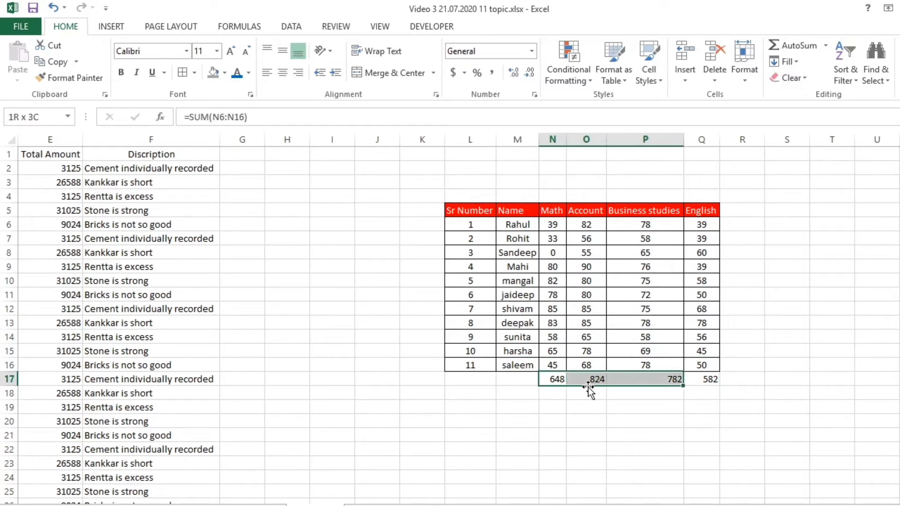
{"action": "key", "text": "ctrl+c"}
Paste the copied totals starting at S15 with Paste Special, using the Values option
{"action": "left_click", "coordinate": [793, 355]}
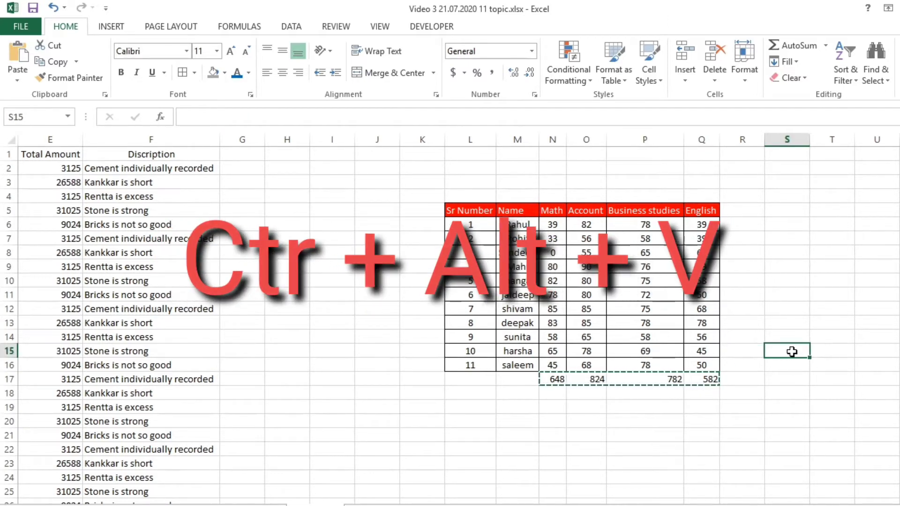
{"action": "key", "text": "ctrl+alt+v"}
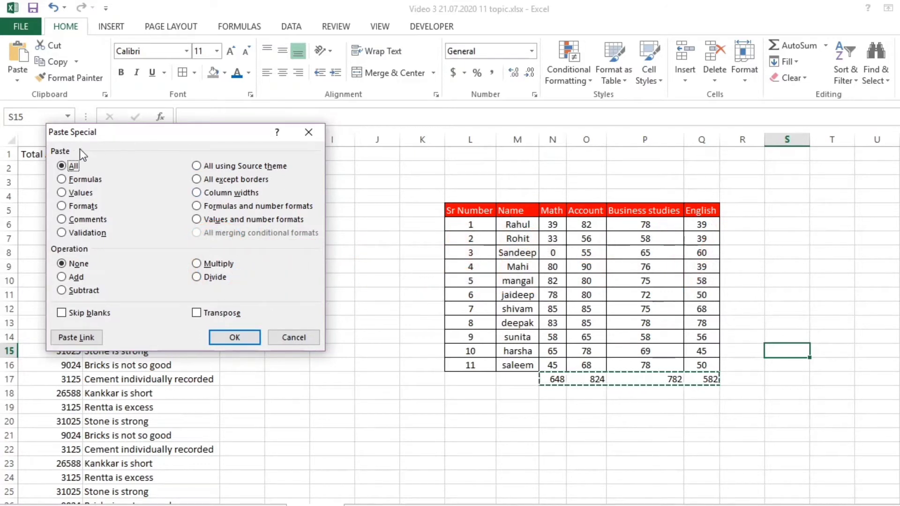
{"action": "left_click", "coordinate": [62, 193]}
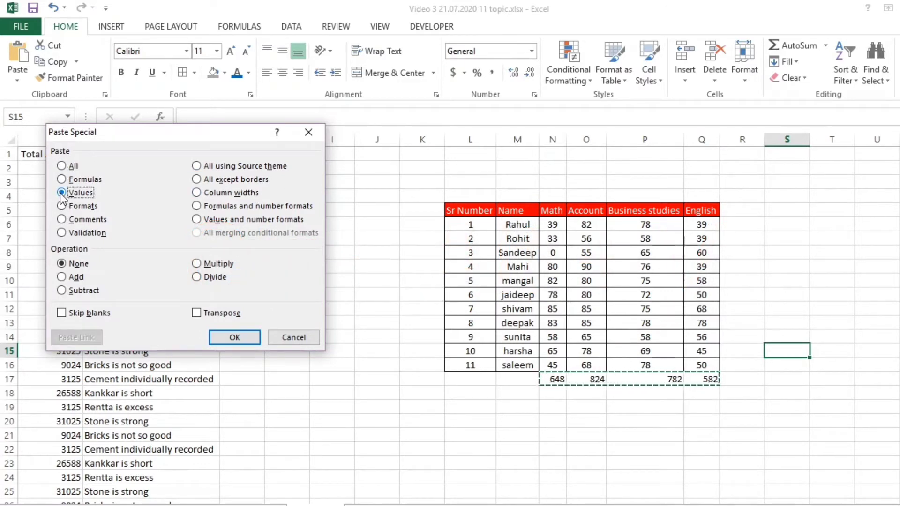
{"action": "left_click", "coordinate": [230, 338]}
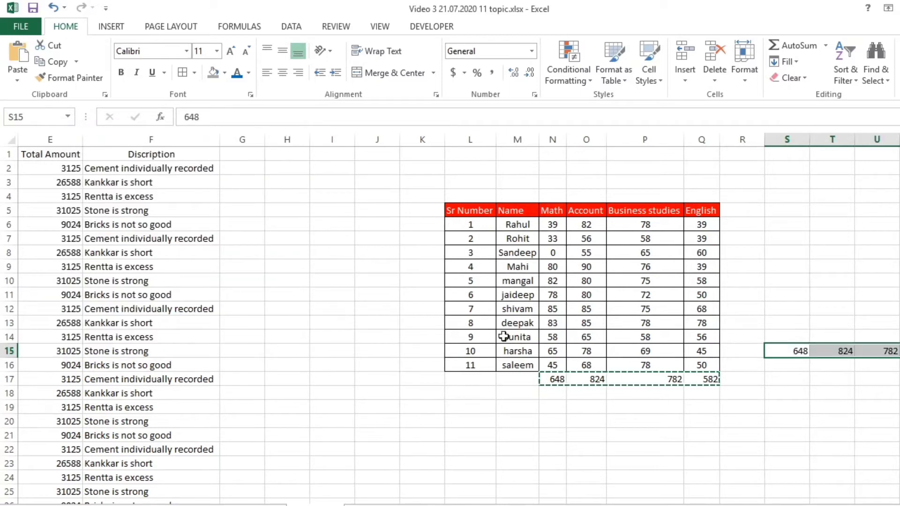
Inspect the pasted totals in S15:V15 and open cell S15 to check whether it holds a value or a formula
{"action": "key", "text": "Right"}
{"action": "key", "text": "Right"}
{"action": "key", "text": "Right"}
{"action": "key", "text": "Right"}
{"action": "key", "text": "Right"}
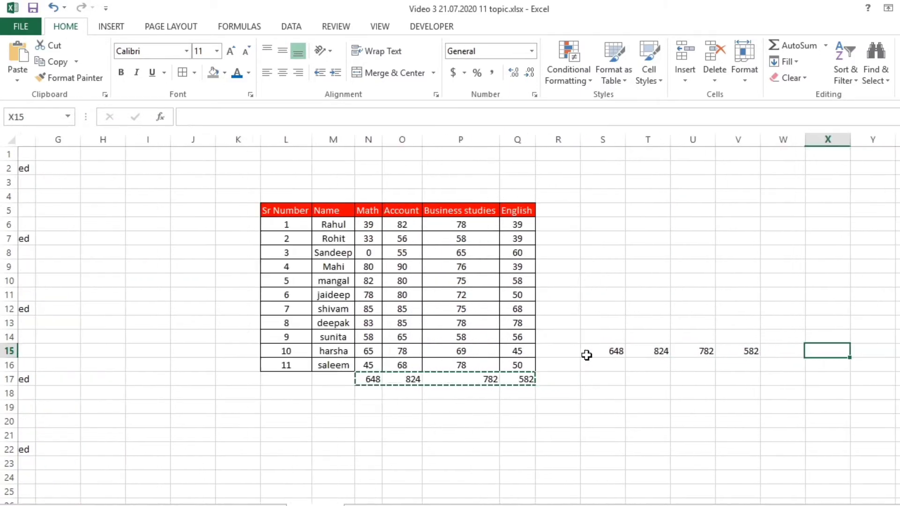
{"action": "key", "text": "Left"}
{"action": "key", "text": "Left"}
{"action": "key", "text": "Left"}
{"action": "key", "text": "Left"}
{"action": "key", "text": "Left"}
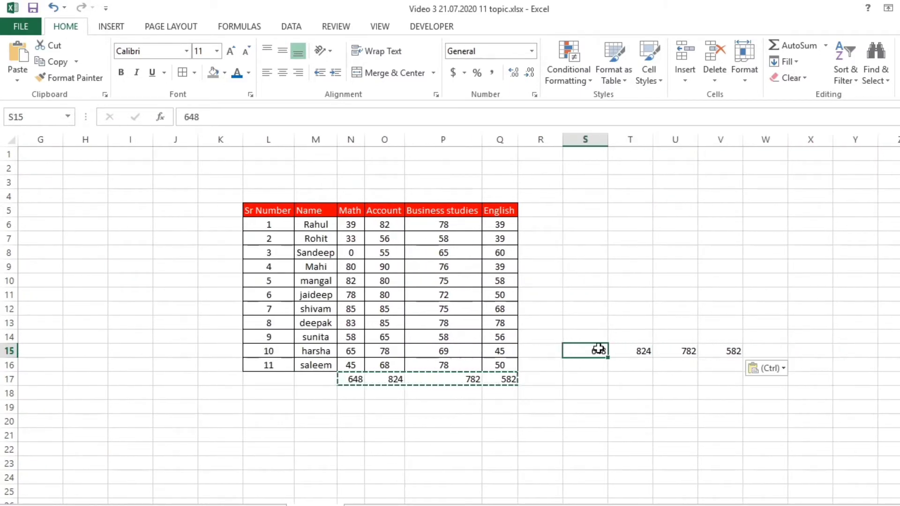
{"action": "double_click", "coordinate": [598, 349]}
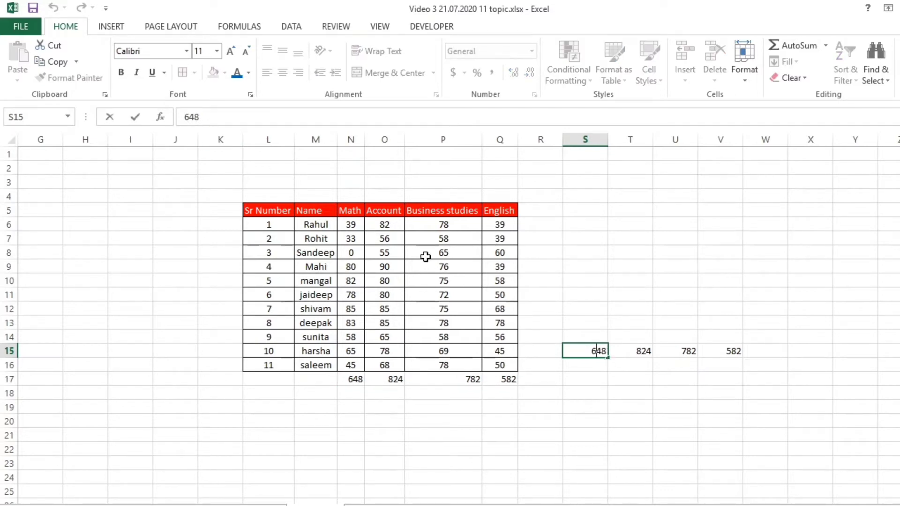
Compare the contents of the Math total in N17 with the pasted total in S15
{"action": "left_click", "coordinate": [359, 379]}
{"action": "double_click", "coordinate": [359, 379]}
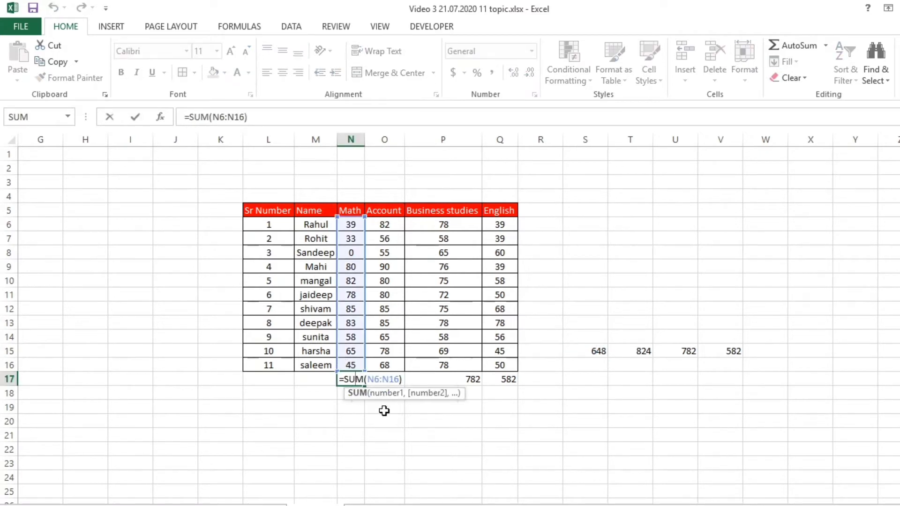
{"action": "key", "text": "Escape"}
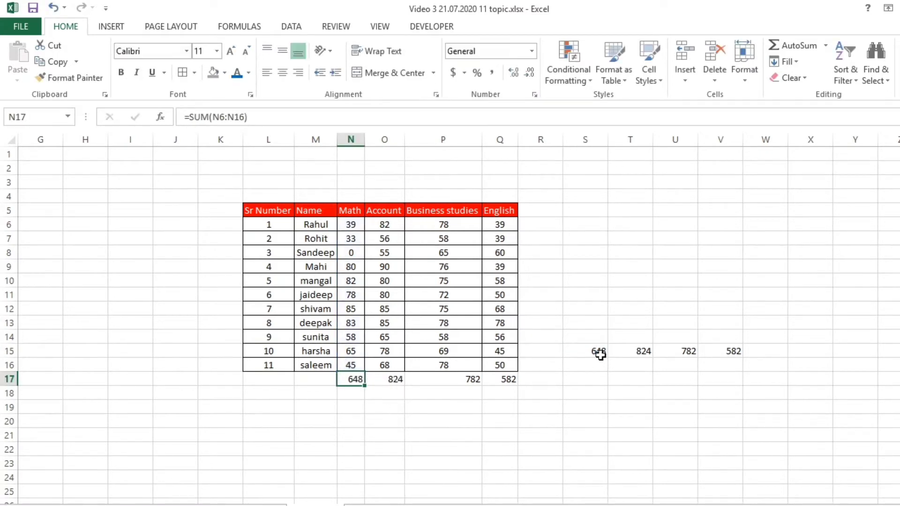
{"action": "left_click", "coordinate": [600, 355]}
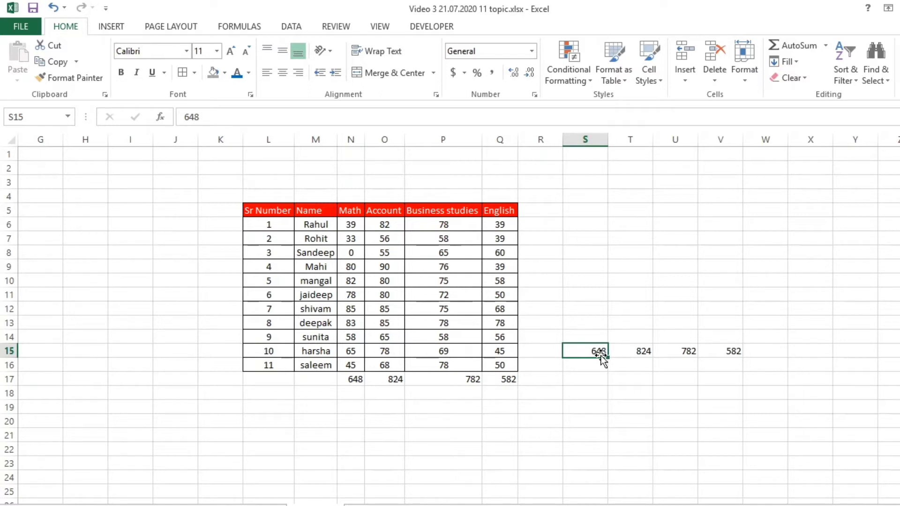
Copy the subject totals N17:Q17, paste them normally starting at U7, and end copy mode after checking S15
{"action": "left_click", "coordinate": [360, 381]}
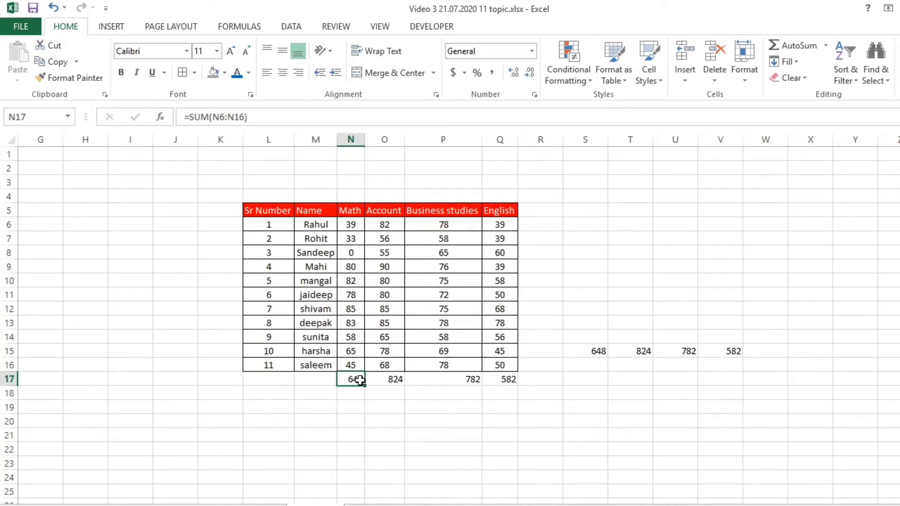
{"action": "key", "text": "shift+Right"}
{"action": "key", "text": "shift+Right"}
{"action": "key", "text": "shift+Right"}
{"action": "key", "text": "ctrl+c"}
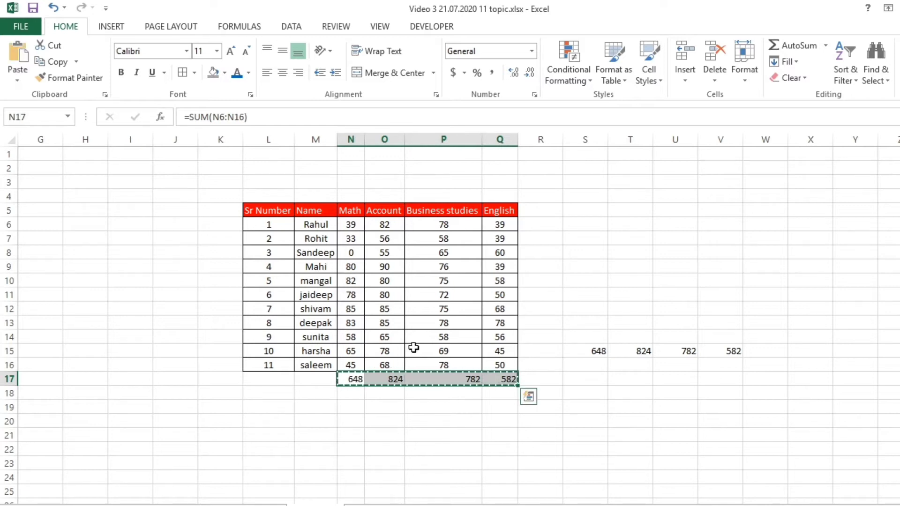
{"action": "left_click", "coordinate": [656, 243]}
{"action": "key", "text": "ctrl+v"}
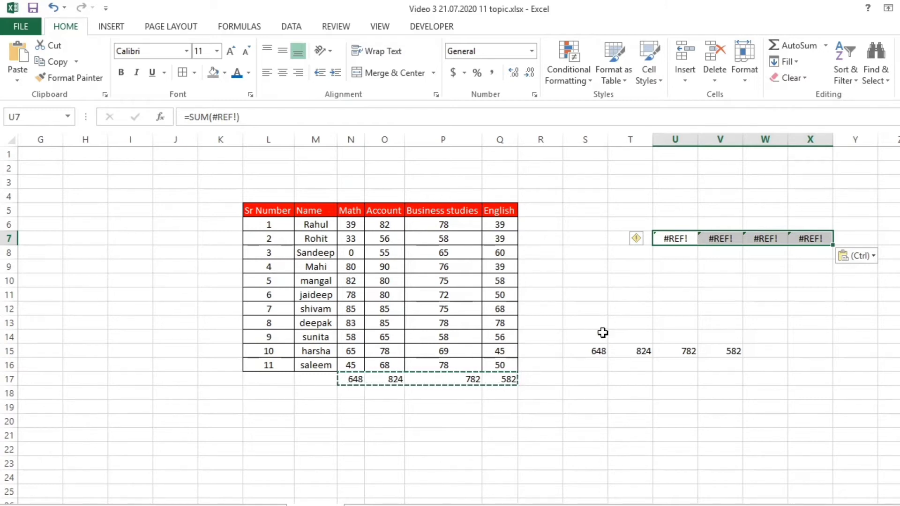
{"action": "left_click", "coordinate": [594, 350]}
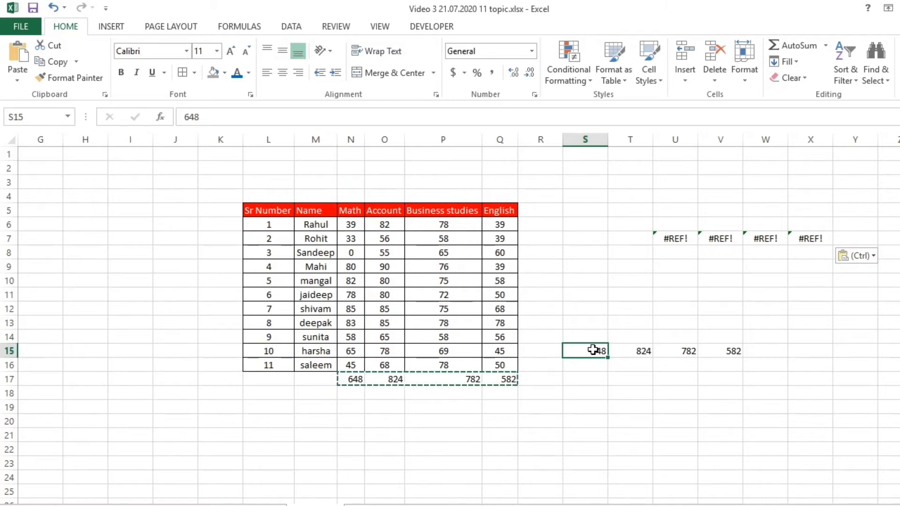
{"action": "left_click", "coordinate": [555, 392]}
{"action": "key", "text": "Escape"}
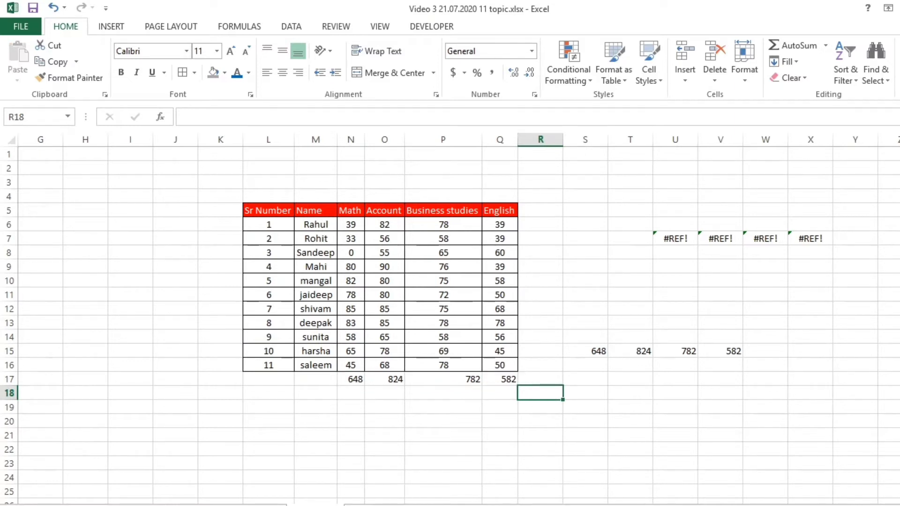
Copy the yellow table B5:C14 from the sheet with the four coloured tables and paste it at C4 of the blank sheet
{"action": "left_click", "coordinate": [389, 505]}
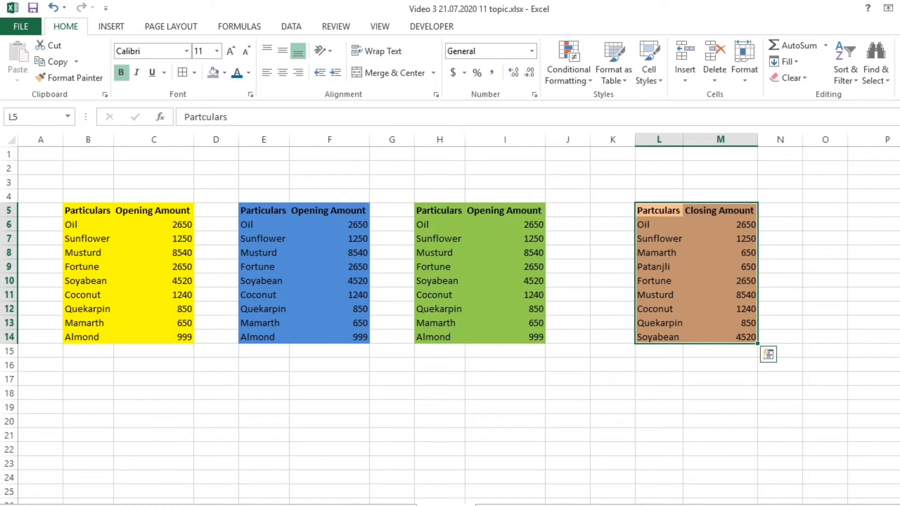
{"action": "left_click", "coordinate": [396, 425]}
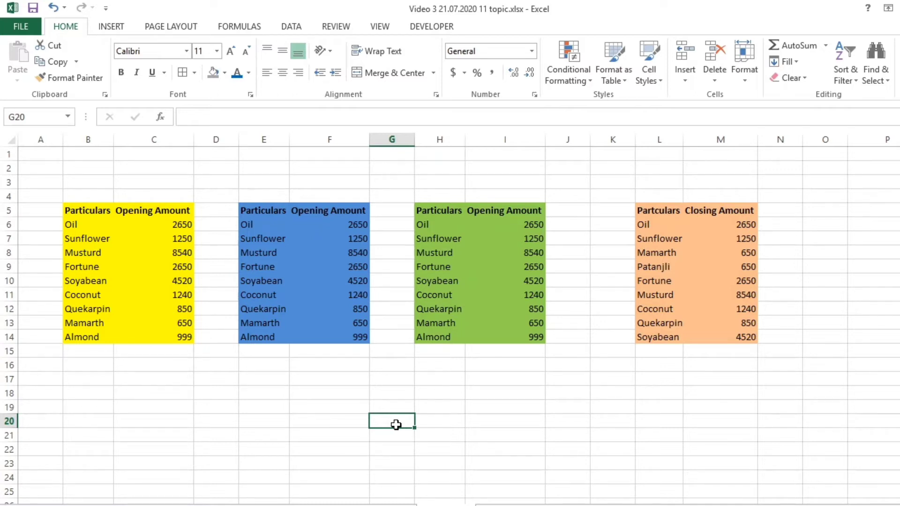
{"action": "left_click", "coordinate": [172, 184]}
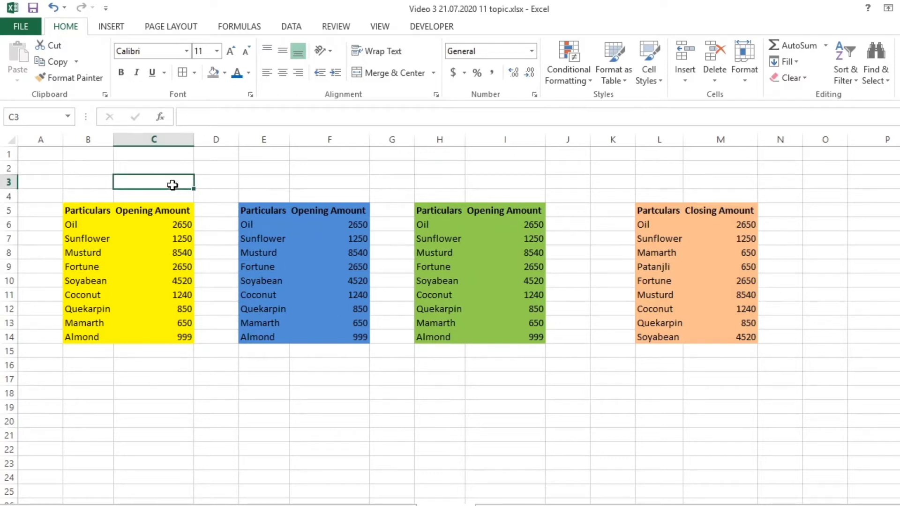
{"action": "left_click", "coordinate": [85, 211]}
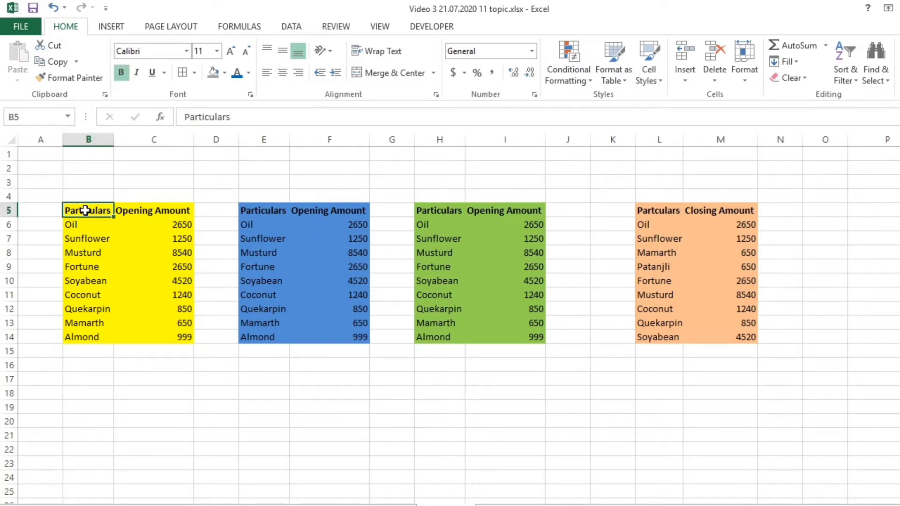
{"action": "key", "text": "shift+Right"}
{"action": "key", "text": "shift+Down"}
{"action": "key", "text": "shift+Down"}
{"action": "key", "text": "shift+Down"}
{"action": "key", "text": "shift+Down"}
{"action": "key", "text": "shift+Down"}
{"action": "key", "text": "shift+Down"}
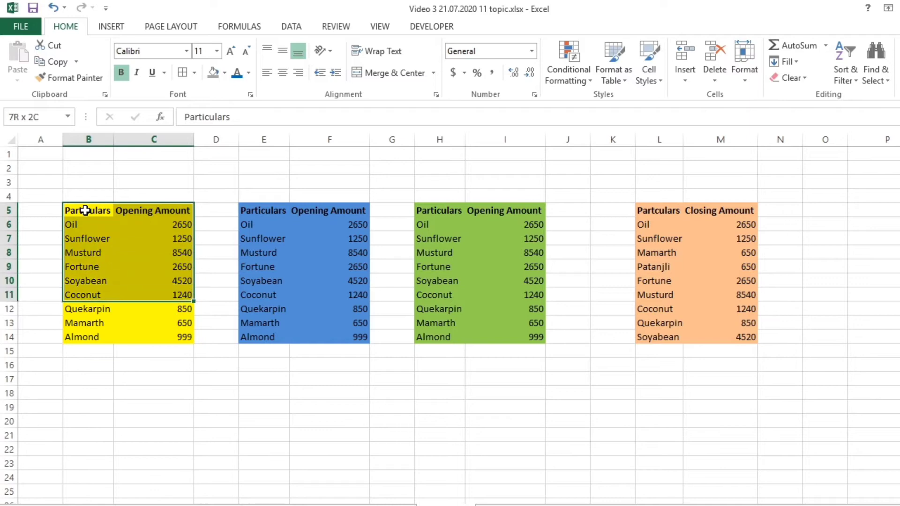
{"action": "key", "text": "shift+Down"}
{"action": "key", "text": "shift+Down"}
{"action": "key", "text": "shift+Down"}
{"action": "key", "text": "ctrl+c"}
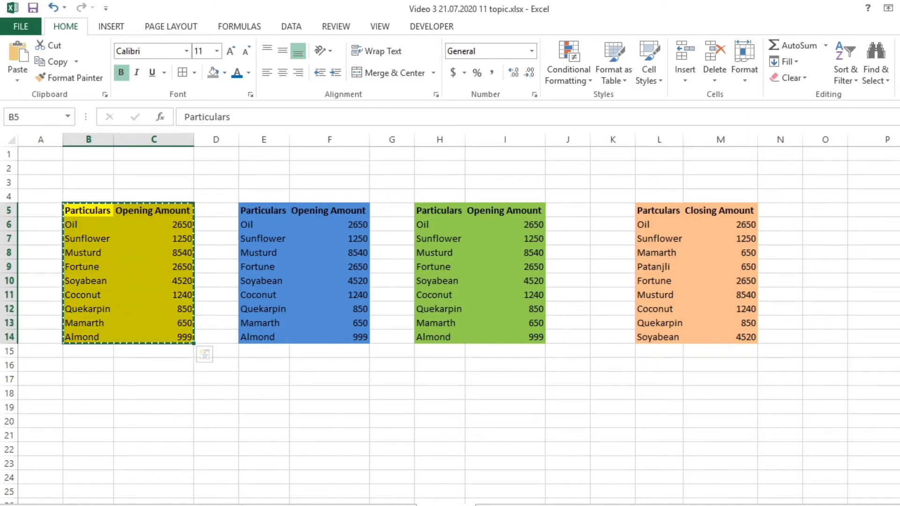
{"action": "left_click", "coordinate": [503, 505]}
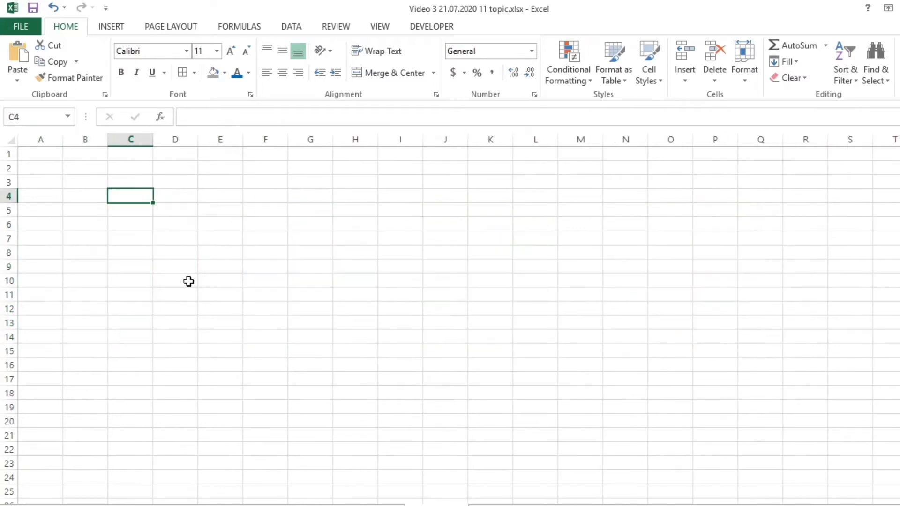
{"action": "key", "text": "ctrl+v"}
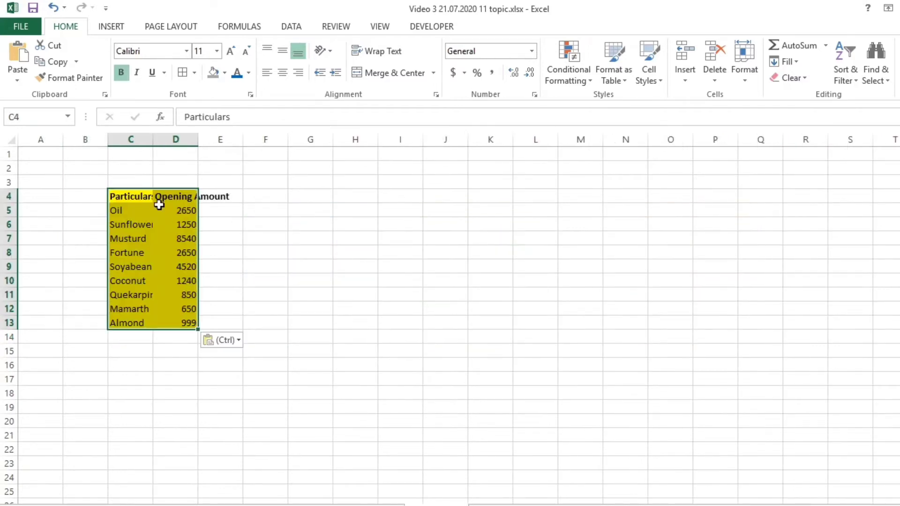
Copy the blue table E5:F14 and paste it at C14, directly below the yellow table on the destination sheet
{"action": "left_click", "coordinate": [375, 505]}
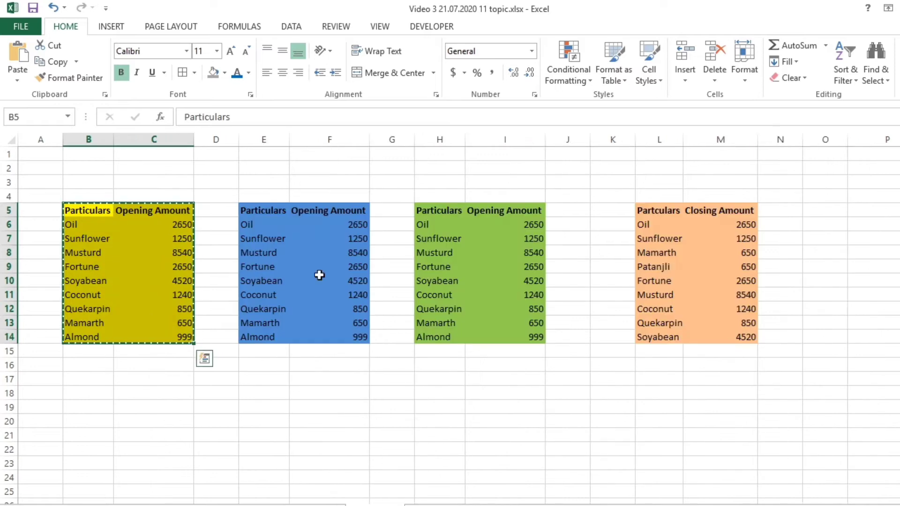
{"action": "left_click_drag", "start_coordinate": [257, 207], "coordinate": [260, 206]}
{"action": "key", "text": "shift+Down"}
{"action": "key", "text": "shift+Down"}
{"action": "key", "text": "shift+Down"}
{"action": "key", "text": "shift+Down"}
{"action": "key", "text": "shift+Down"}
{"action": "key", "text": "shift+Down"}
{"action": "key", "text": "ctrl+c"}
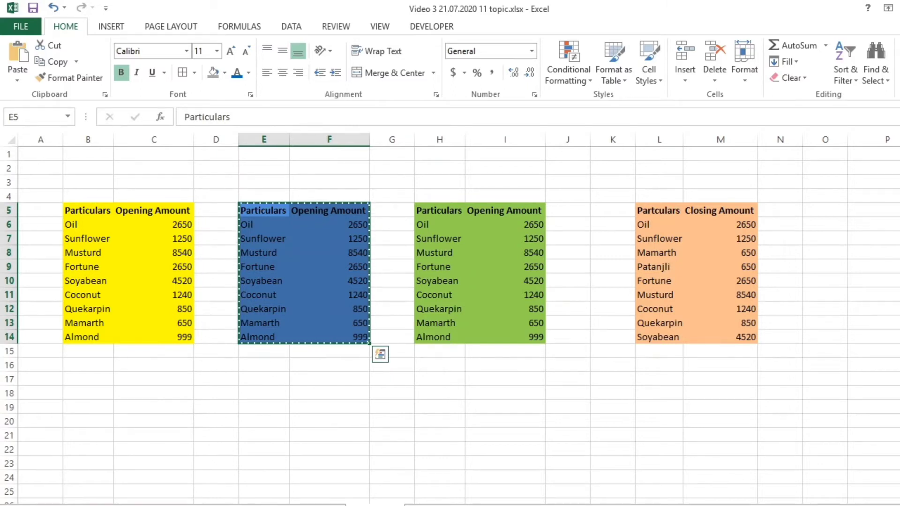
{"action": "left_click", "coordinate": [433, 505]}
{"action": "left_click", "coordinate": [120, 337]}
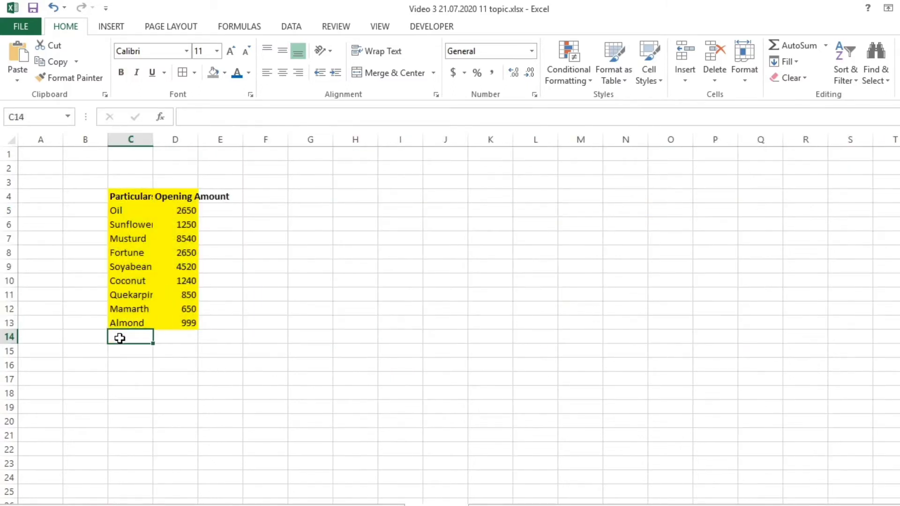
{"action": "key", "text": "ctrl+v"}
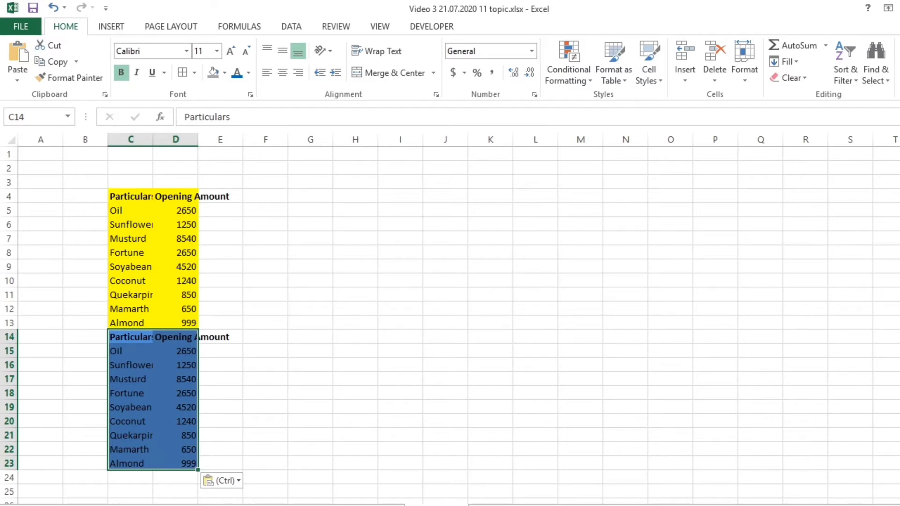
Copy the green table H5:I14 and paste it at C24, directly below the blue table on the destination sheet
{"action": "left_click", "coordinate": [379, 505]}
{"action": "left_click", "coordinate": [434, 207]}
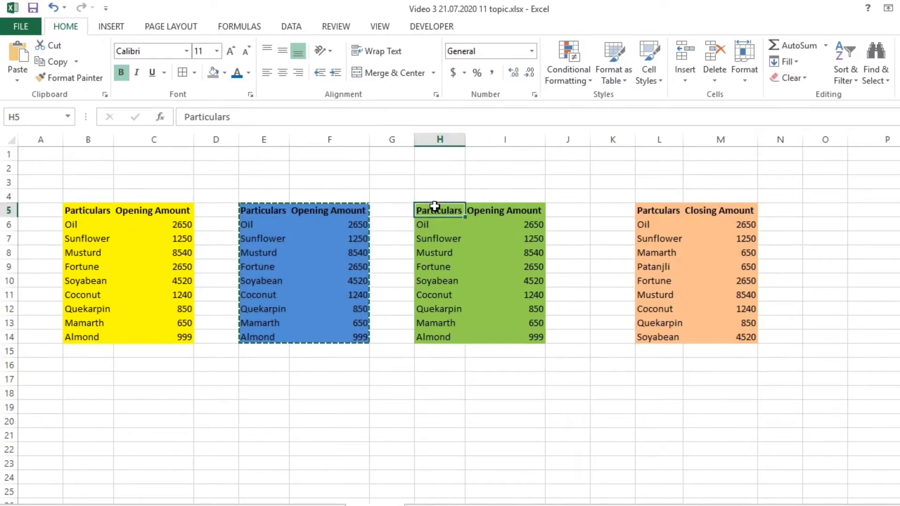
{"action": "key", "text": "ctrl+shift+Right"}
{"action": "key", "text": "shift+Right"}
{"action": "key", "text": "shift+Left"}
{"action": "key", "text": "shift+Down"}
{"action": "key", "text": "shift+Down"}
{"action": "key", "text": "shift+Down"}
{"action": "key", "text": "shift+Down"}
{"action": "key", "text": "shift+Down"}
{"action": "key", "text": "shift+Down"}
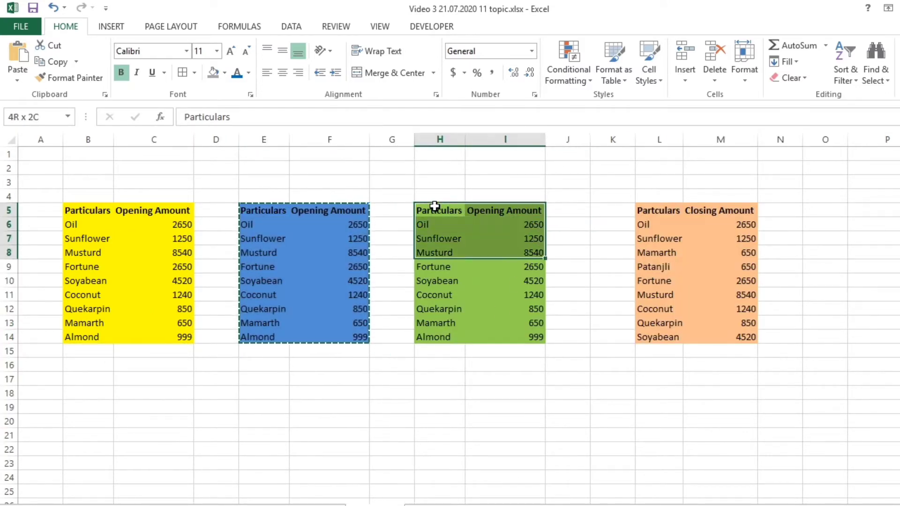
{"action": "key", "text": "shift+Down"}
{"action": "key", "text": "shift+Down"}
{"action": "key", "text": "shift+Down"}
{"action": "key", "text": "ctrl+c"}
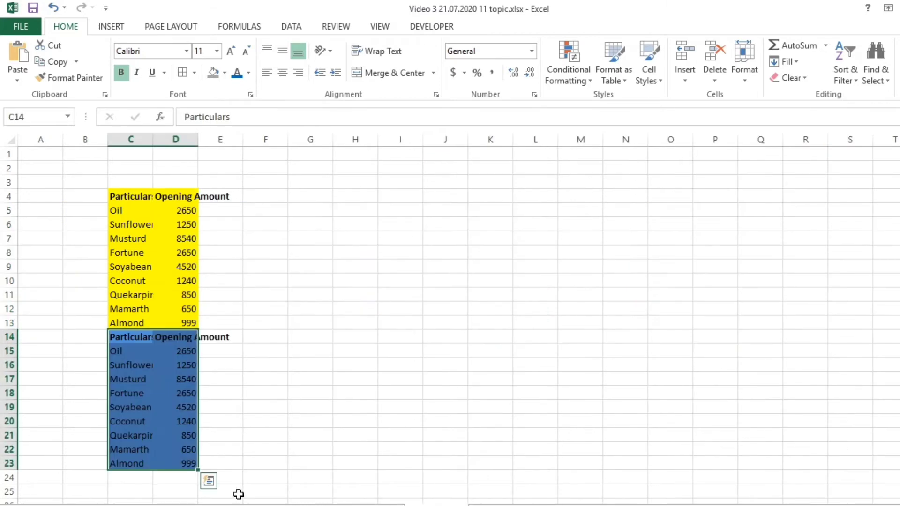
{"action": "left_click", "coordinate": [121, 477]}
{"action": "key", "text": "ctrl+v"}
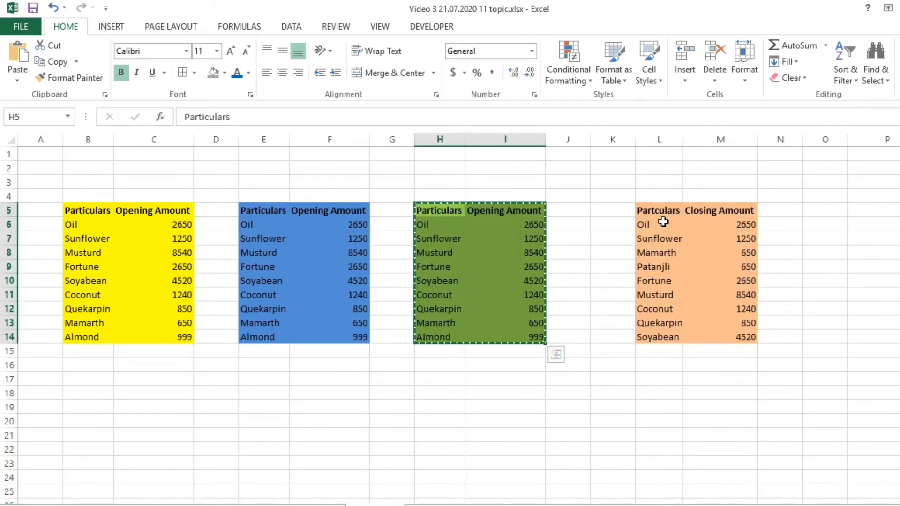
Copy the orange Closing Amount table L5:M14 and paste it at C34, directly below the green table on the destination sheet
{"action": "left_click", "coordinate": [656, 208]}
{"action": "key", "text": "shift+Right"}
{"action": "key", "text": "shift+Down"}
{"action": "key", "text": "shift+Down"}
{"action": "key", "text": "shift+Down"}
{"action": "key", "text": "shift+Down"}
{"action": "key", "text": "shift+Down"}
{"action": "key", "text": "shift+Down"}
{"action": "key", "text": "shift+Down"}
{"action": "key", "text": "shift+Down"}
{"action": "key", "text": "shift+Down"}
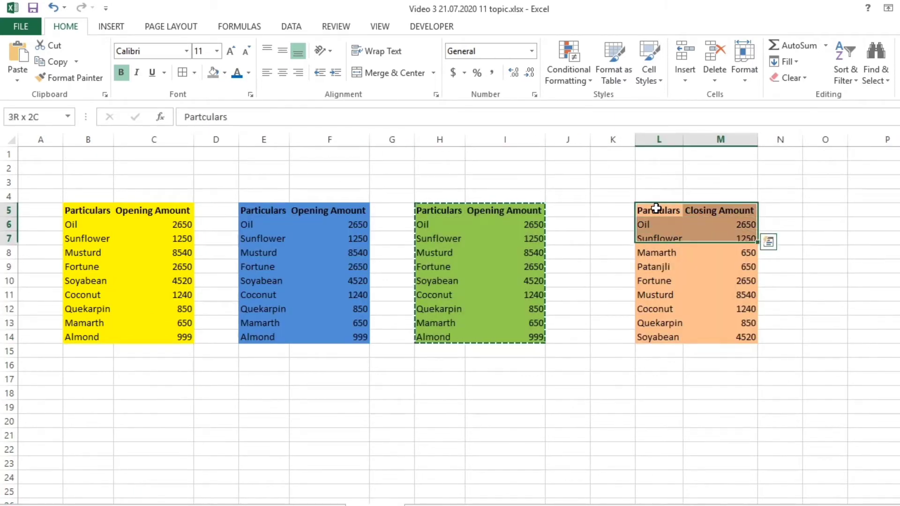
{"action": "key", "text": "ctrl+c"}
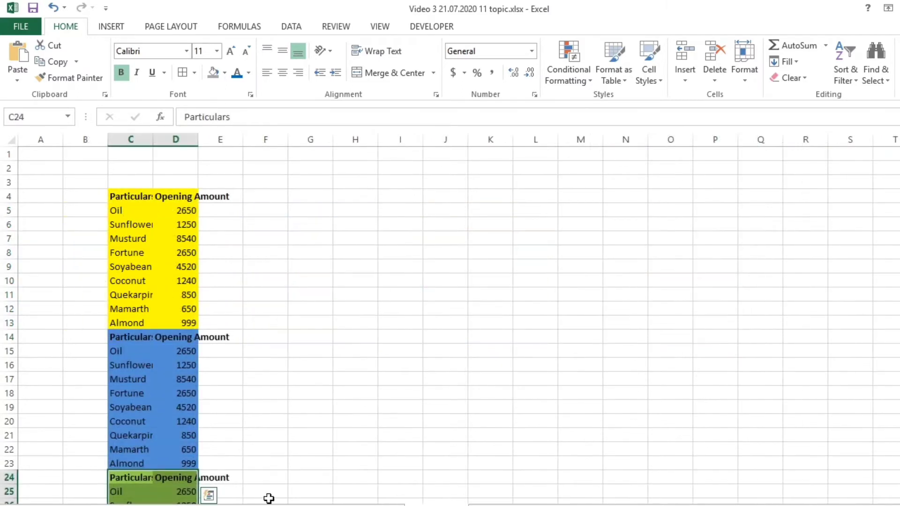
{"action": "key", "text": "Down"}
{"action": "key", "text": "Down"}
{"action": "key", "text": "Down"}
{"action": "key", "text": "Down"}
{"action": "key", "text": "Down"}
{"action": "key", "text": "Down"}
{"action": "key", "text": "Down"}
{"action": "key", "text": "Down"}
{"action": "key", "text": "Down"}
{"action": "key", "text": "Down"}
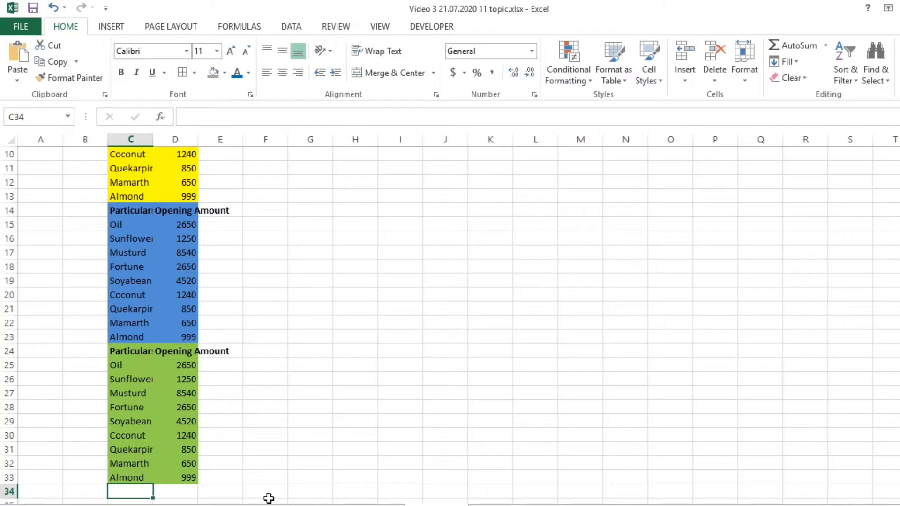
{"action": "key", "text": "ctrl+v"}
Look through the stack of four pasted tables in columns C and D from top to bottom
{"action": "key", "text": "Up"}
{"action": "key", "text": "Up"}
{"action": "key", "text": "Up"}
{"action": "key", "text": "Up"}
{"action": "key", "text": "Up"}
{"action": "key", "text": "Up"}
{"action": "key", "text": "Up"}
{"action": "key", "text": "Up"}
{"action": "key", "text": "Up"}
{"action": "key", "text": "Up"}
{"action": "key", "text": "Up"}
{"action": "key", "text": "Up"}
{"action": "key", "text": "Up"}
{"action": "key", "text": "Up"}
{"action": "key", "text": "Up"}
{"action": "key", "text": "Up"}
{"action": "key", "text": "Up"}
{"action": "key", "text": "Up"}
{"action": "key", "text": "Up"}
{"action": "key", "text": "Up"}
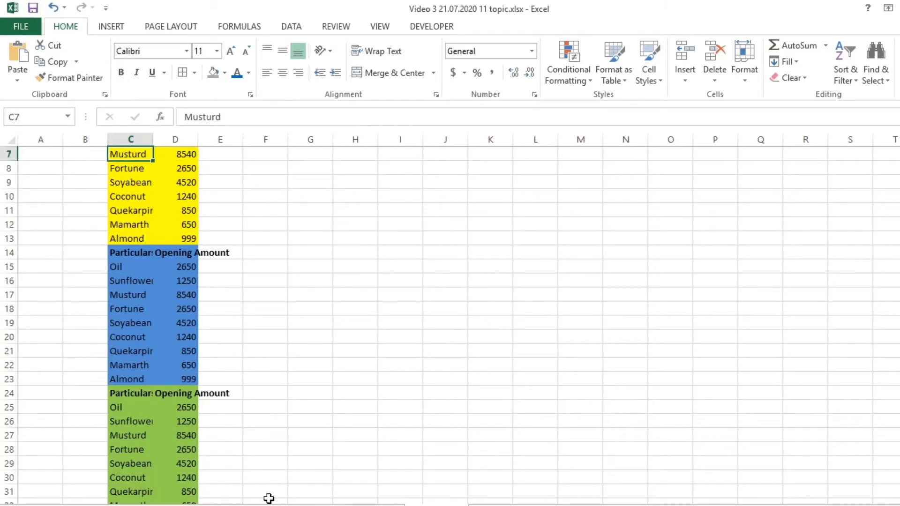
{"action": "key", "text": "Up"}
{"action": "key", "text": "Up"}
{"action": "key", "text": "Up"}
{"action": "key", "text": "Up"}
{"action": "key", "text": "Down"}
{"action": "key", "text": "Down"}
{"action": "key", "text": "Down"}
{"action": "key", "text": "Down"}
{"action": "key", "text": "Down"}
{"action": "key", "text": "Down"}
{"action": "key", "text": "Down"}
{"action": "key", "text": "Down"}
{"action": "key", "text": "Down"}
{"action": "key", "text": "Down"}
{"action": "key", "text": "Down"}
{"action": "key", "text": "Down"}
{"action": "key", "text": "Down"}
{"action": "key", "text": "Down"}
{"action": "key", "text": "Down"}
{"action": "key", "text": "Down"}
{"action": "key", "text": "Down"}
{"action": "key", "text": "Down"}
{"action": "key", "text": "Down"}
{"action": "key", "text": "Down"}
{"action": "key", "text": "Down"}
{"action": "key", "text": "Down"}
{"action": "key", "text": "Down"}
{"action": "key", "text": "Down"}
{"action": "key", "text": "Down"}
{"action": "key", "text": "Down"}
{"action": "key", "text": "Down"}
{"action": "key", "text": "Down"}
{"action": "key", "text": "Down"}
{"action": "key", "text": "Down"}
{"action": "key", "text": "Down"}
{"action": "key", "text": "Down"}
{"action": "key", "text": "Up"}
{"action": "key", "text": "Up"}
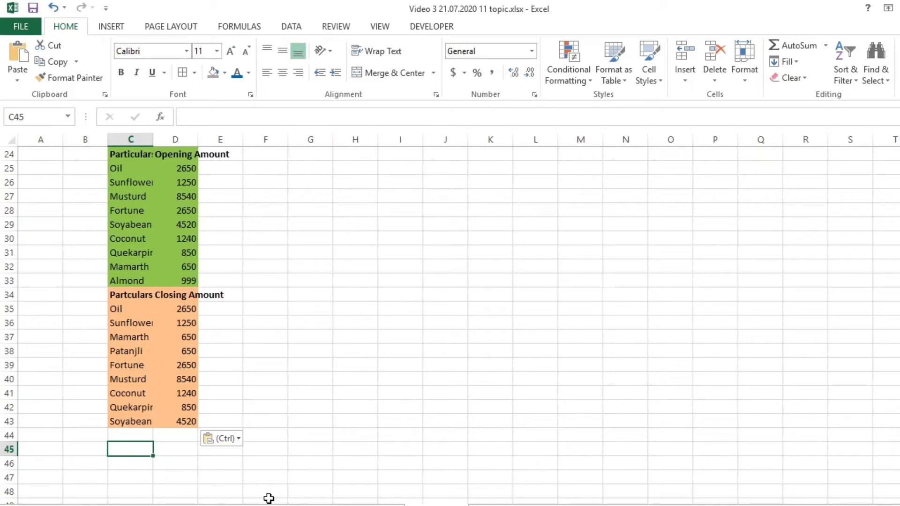
{"action": "key", "text": "Up"}
{"action": "key", "text": "Up"}
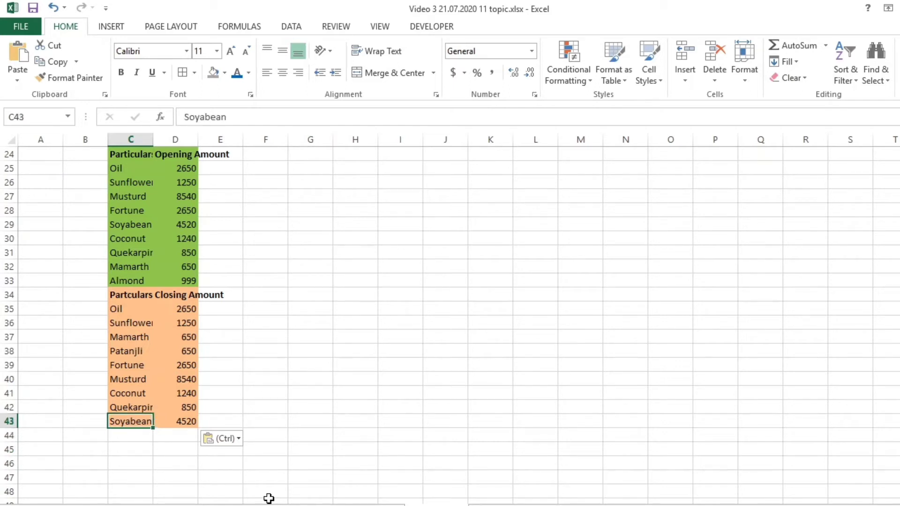
Undo the table pastes on the destination sheet and return to the sheet with the four coloured source tables
{"action": "key", "text": "ctrl+z"}
{"action": "key", "text": "ctrl+z"}
{"action": "key", "text": "ctrl+z"}
{"action": "key", "text": "ctrl+z"}
{"action": "key", "text": "ctrl+z"}
{"action": "key", "text": "ctrl+z"}
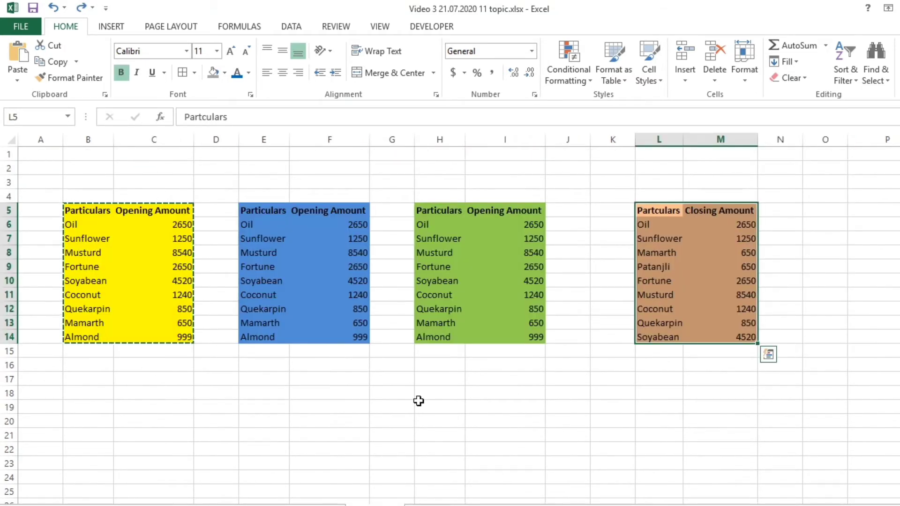
Show the Clipboard pane and clear all of its collected items
{"action": "left_click", "coordinate": [418, 404]}
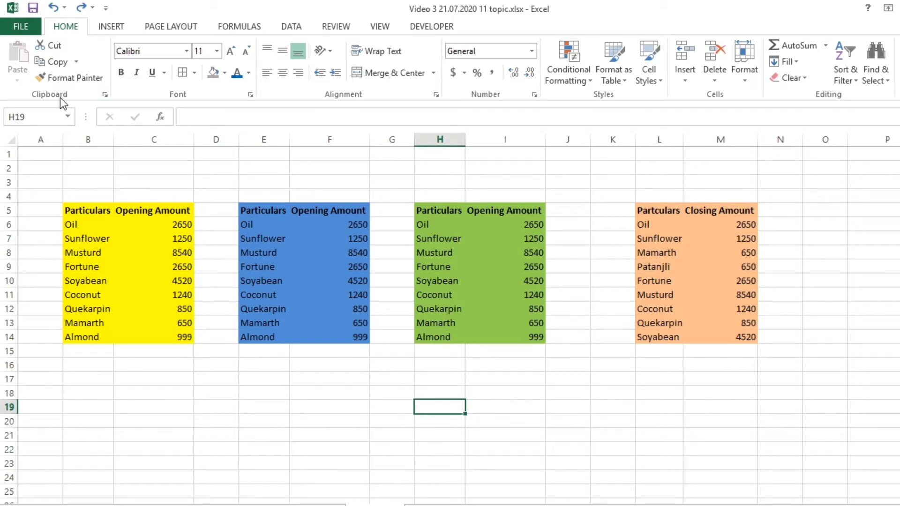
{"action": "left_click", "coordinate": [104, 94]}
{"action": "left_click", "coordinate": [89, 173]}
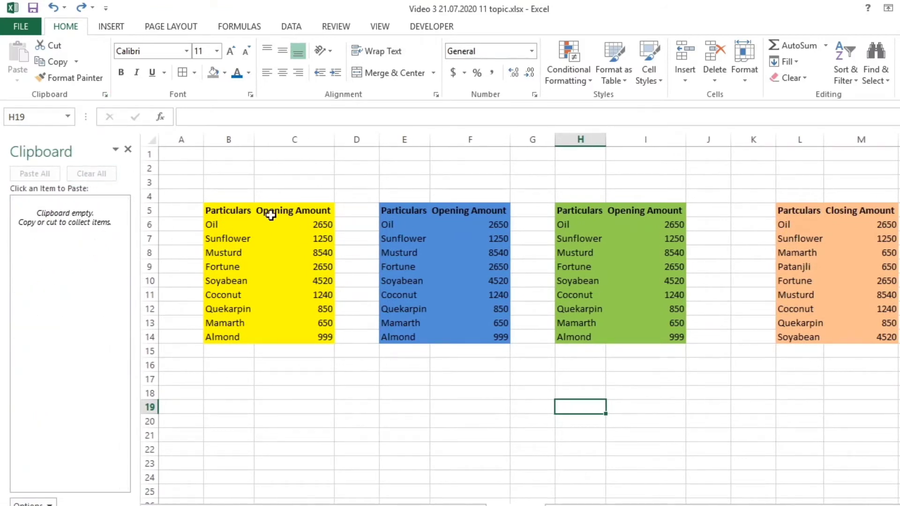
Copy the yellow Opening Amount table B5:C14 to the Clipboard collection
{"action": "left_click", "coordinate": [230, 211]}
{"action": "key", "text": "shift+Right"}
{"action": "key", "text": "shift+Down"}
{"action": "key", "text": "shift+Down"}
{"action": "key", "text": "shift+Down"}
{"action": "key", "text": "shift+Down"}
{"action": "key", "text": "shift+Down"}
{"action": "key", "text": "shift+Down"}
{"action": "key", "text": "shift+Down"}
{"action": "key", "text": "shift+Down"}
{"action": "key", "text": "shift+Down"}
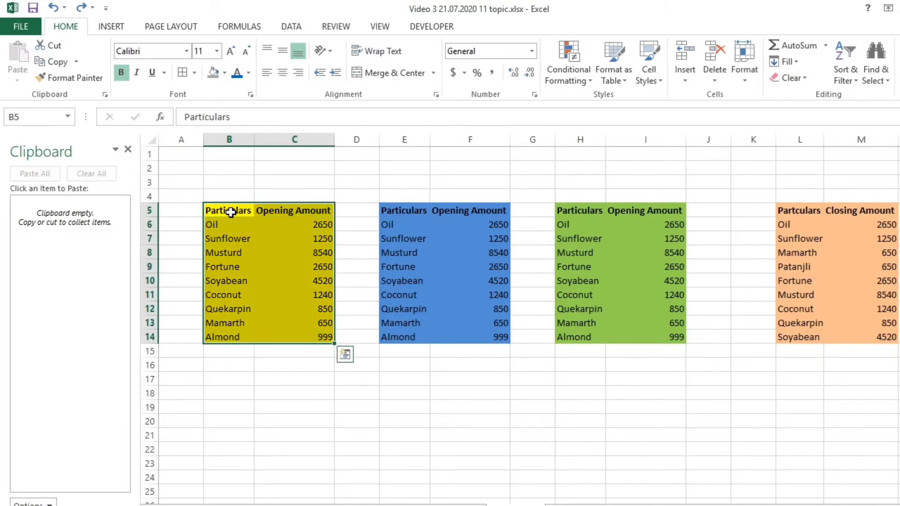
{"action": "key", "text": "ctrl+c"}
Copy the blue Opening Amount table E5:F14 as a second item in the Clipboard collection
{"action": "left_click", "coordinate": [389, 210]}
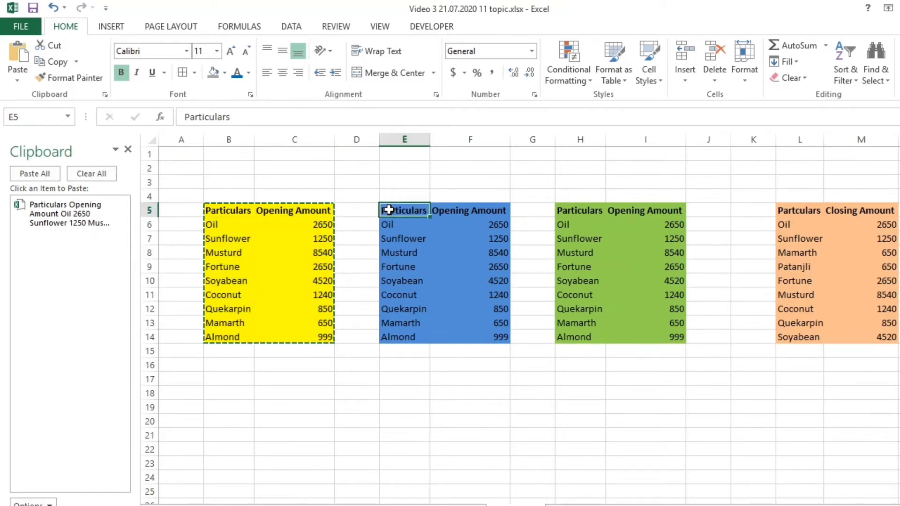
{"action": "key", "text": "shift+Right"}
{"action": "key", "text": "shift+Down"}
{"action": "key", "text": "shift+Down"}
{"action": "key", "text": "shift+Down"}
{"action": "key", "text": "shift+Down"}
{"action": "key", "text": "shift+Down"}
{"action": "key", "text": "shift+Down"}
{"action": "key", "text": "shift+Down"}
{"action": "key", "text": "shift+Down"}
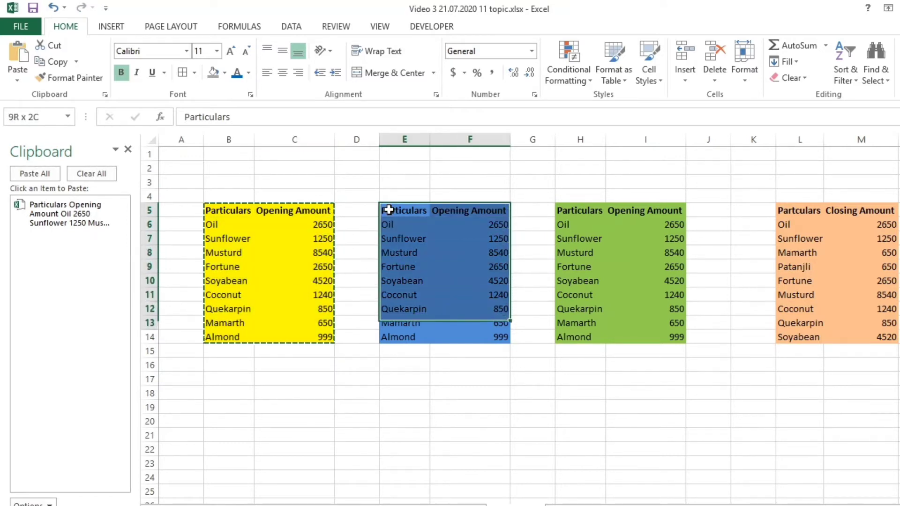
{"action": "key", "text": "shift+Down"}
{"action": "key", "text": "ctrl+v"}
{"action": "key", "text": "ctrl+c"}
Copy the green Opening Amount table H5:I14 as a third item in the Clipboard collection
{"action": "left_click", "coordinate": [567, 224]}
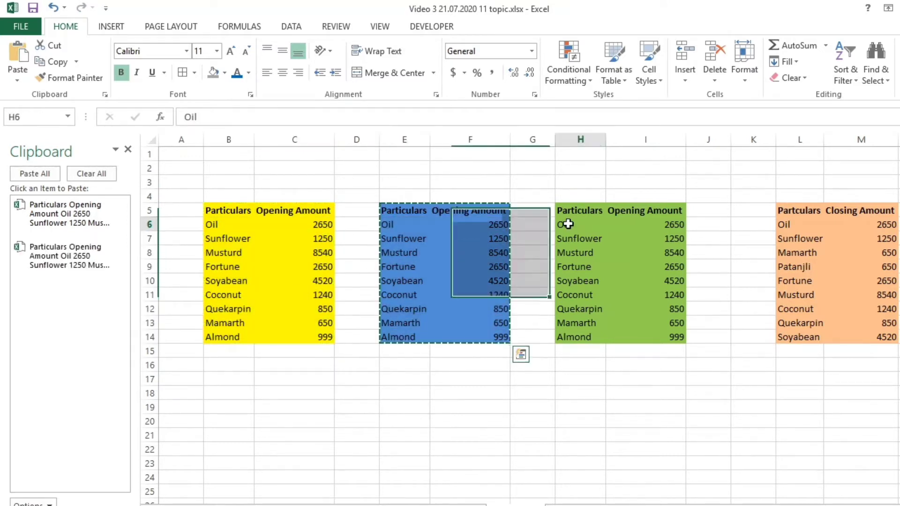
{"action": "key", "text": "Up"}
{"action": "key", "text": "shift+Right"}
{"action": "key", "text": "shift+Right"}
{"action": "key", "text": "shift+Down"}
{"action": "key", "text": "shift+Left"}
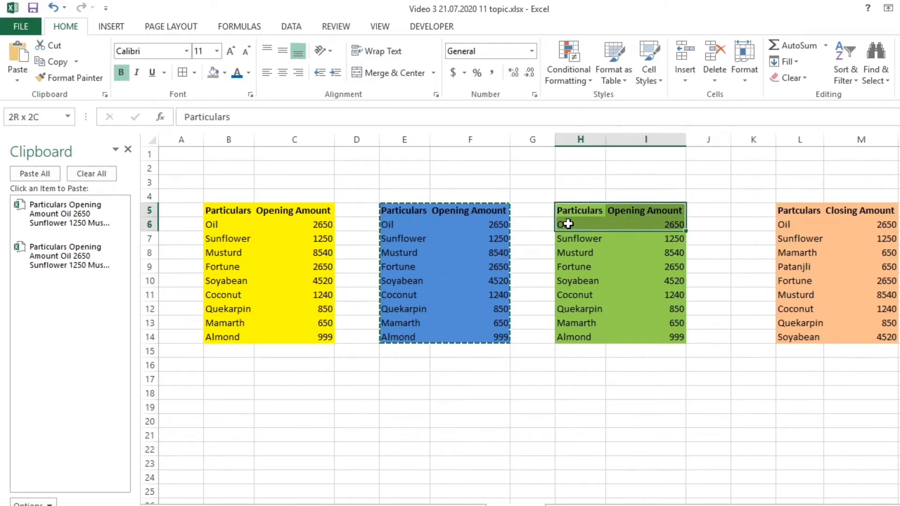
{"action": "key", "text": "shift+Down"}
{"action": "key", "text": "shift+Down"}
{"action": "key", "text": "shift+Down"}
{"action": "key", "text": "shift+Down"}
{"action": "key", "text": "shift+Down"}
{"action": "key", "text": "shift+Down"}
{"action": "key", "text": "shift+Down"}
{"action": "key", "text": "shift+Down"}
{"action": "key", "text": "ctrl+v"}
{"action": "key", "text": "ctrl+c"}
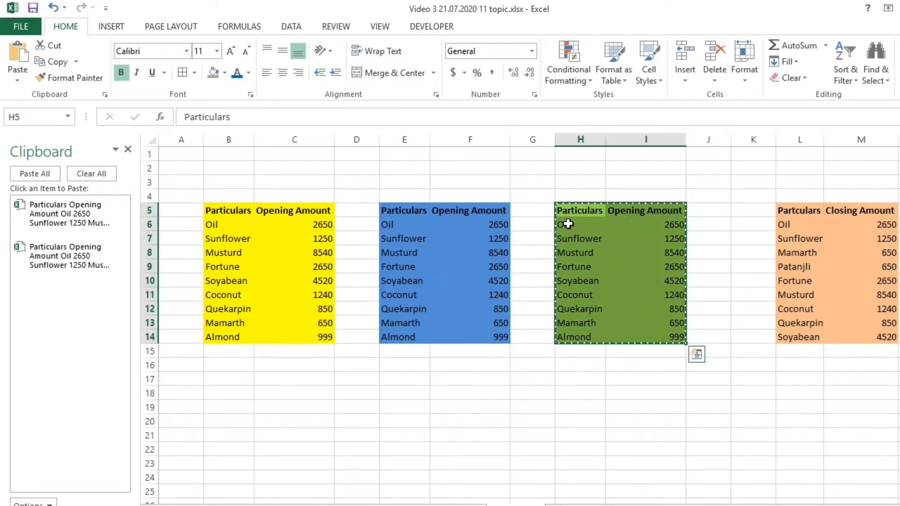
Copy the orange Closing Amount table L5:M14 as a fourth item in the Clipboard collection, then deselect it
{"action": "left_click", "coordinate": [792, 211]}
{"action": "key", "text": "shift+Right"}
{"action": "key", "text": "shift+Down"}
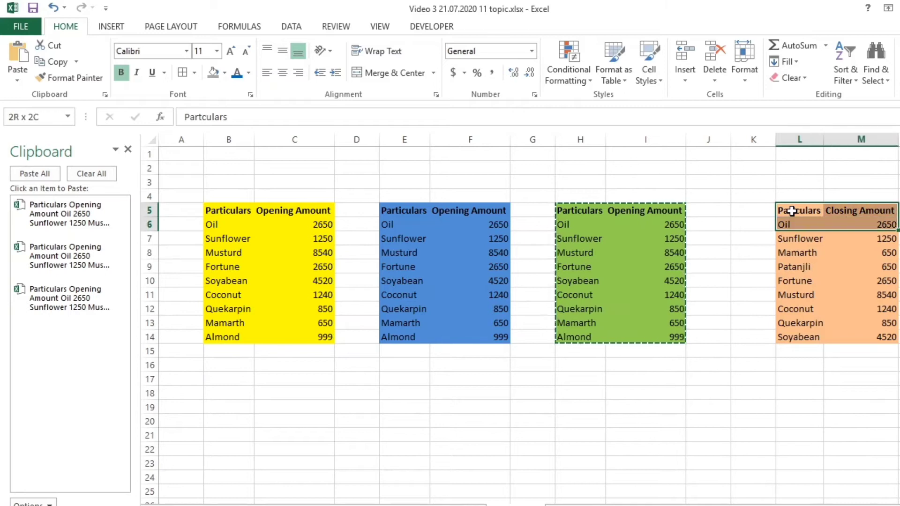
{"action": "key", "text": "shift+Down"}
{"action": "key", "text": "shift+Down"}
{"action": "key", "text": "shift+Down"}
{"action": "key", "text": "shift+Down"}
{"action": "key", "text": "shift+Down"}
{"action": "key", "text": "shift+Down"}
{"action": "key", "text": "shift+Down"}
{"action": "key", "text": "shift+Down"}
{"action": "key", "text": "shift+Down"}
{"action": "key", "text": "shift+Up"}
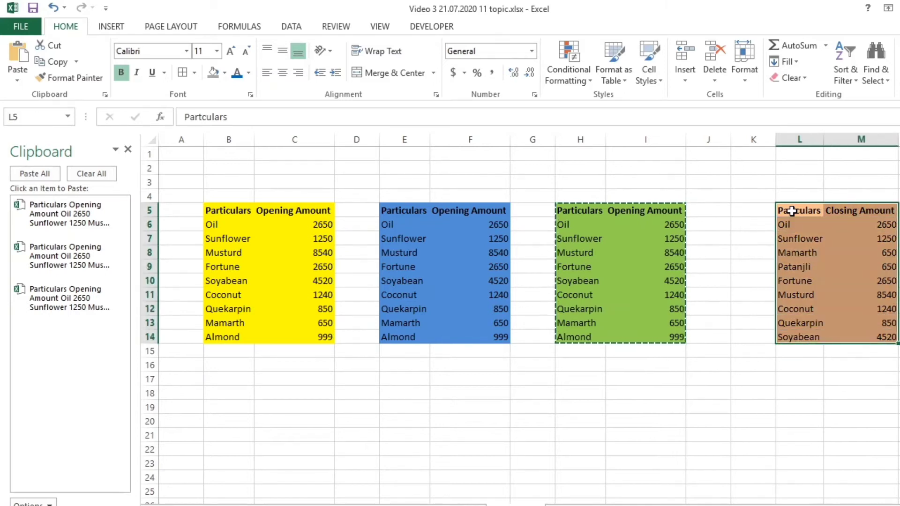
{"action": "key", "text": "ctrl+c"}
{"action": "left_click", "coordinate": [717, 363]}
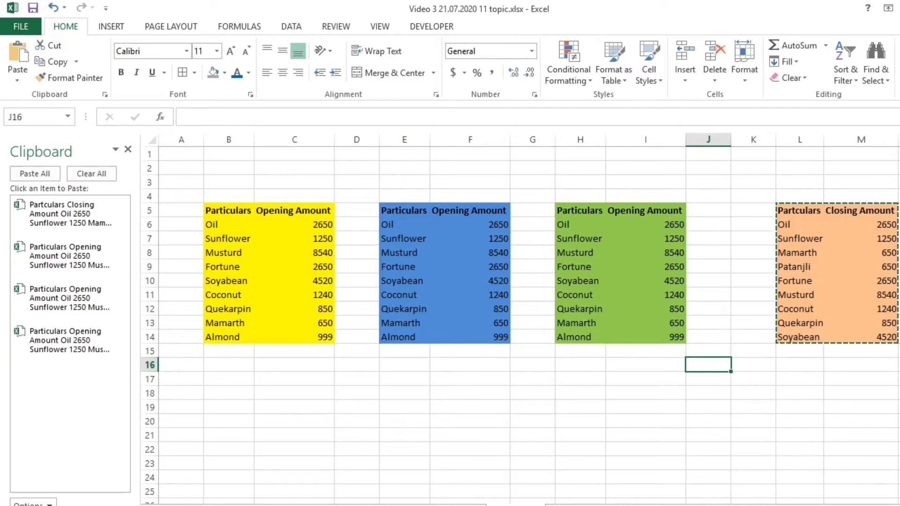
Paste all the collected tables together on the next, empty sheet, starting at cell B4
{"action": "key", "text": "ctrl+Page_Down"}
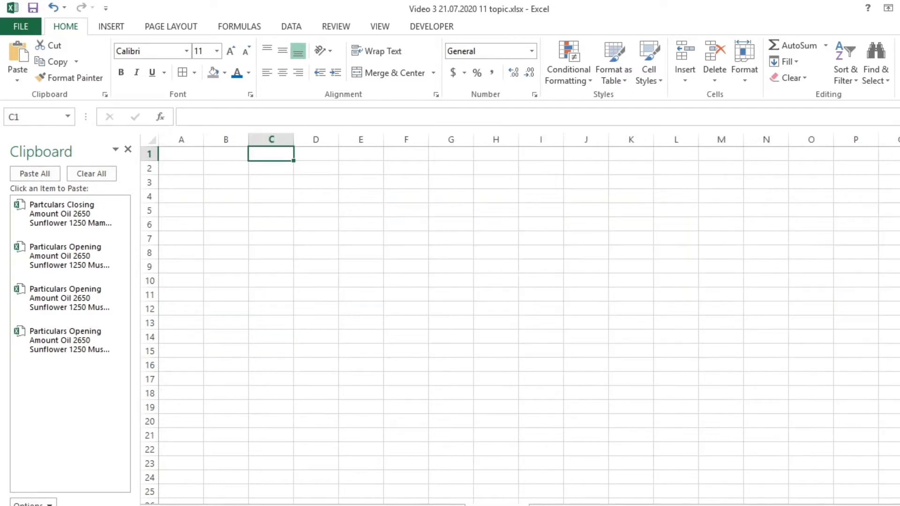
{"action": "left_click", "coordinate": [245, 199]}
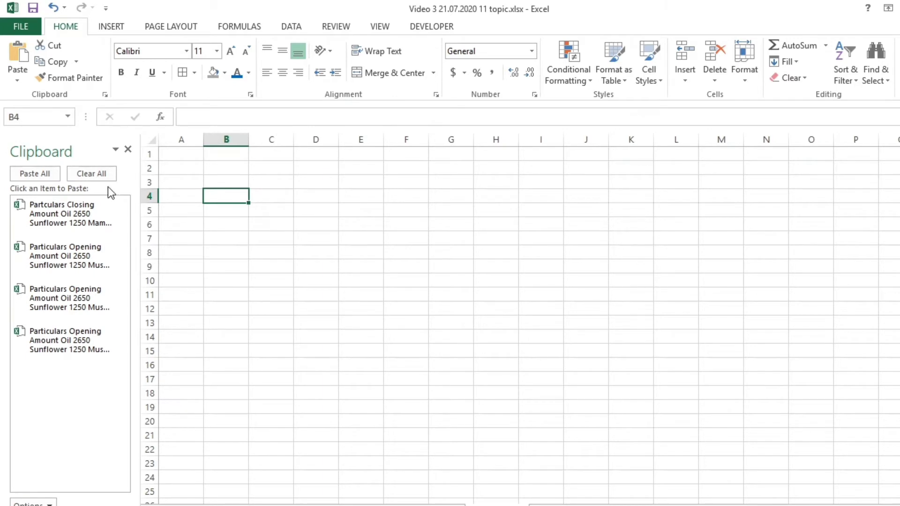
{"action": "left_click", "coordinate": [35, 173]}
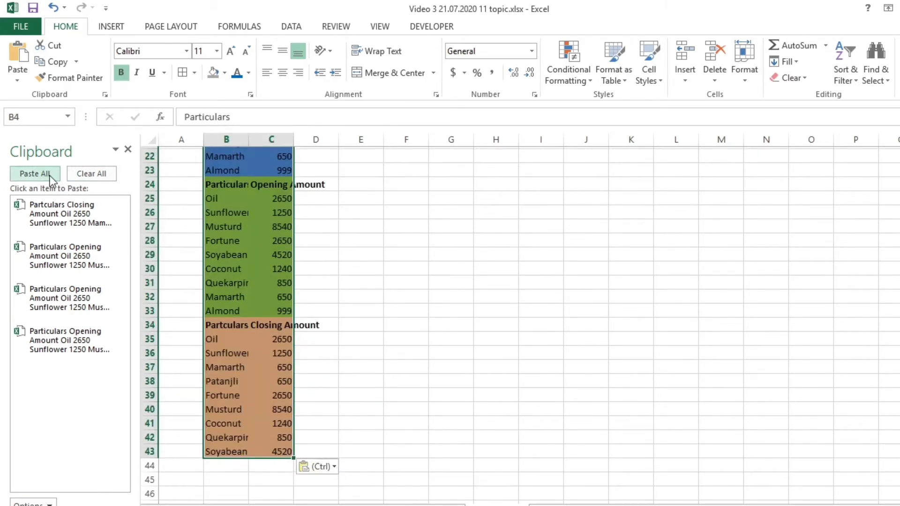
Look through the coloured tables stacked in columns B and C, starting from the top of the sheet
{"action": "key", "text": "Up"}
{"action": "key", "text": "Up"}
{"action": "key", "text": "Up"}
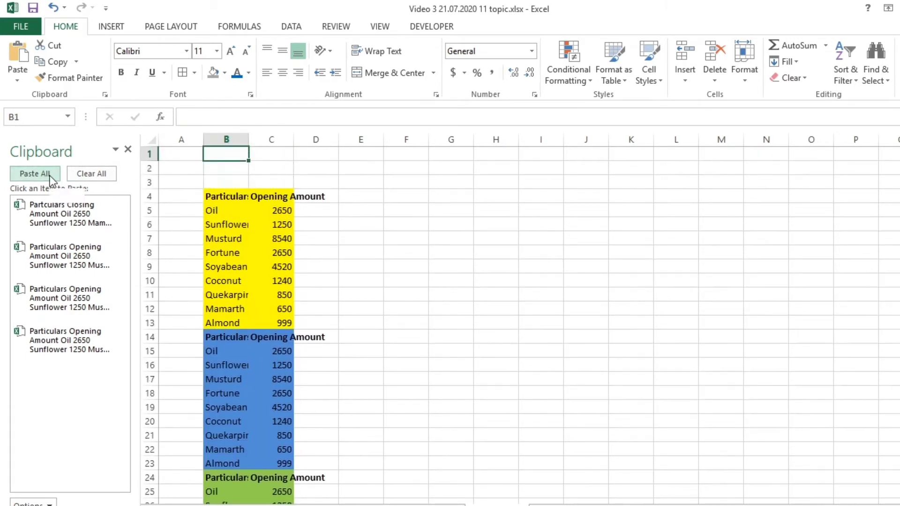
{"action": "key", "text": "Down"}
{"action": "key", "text": "Down"}
{"action": "key", "text": "Down"}
{"action": "key", "text": "Down"}
{"action": "key", "text": "Down"}
{"action": "key", "text": "Down"}
{"action": "key", "text": "Down"}
{"action": "key", "text": "Down"}
{"action": "key", "text": "Down"}
{"action": "key", "text": "Down"}
{"action": "key", "text": "Down"}
{"action": "key", "text": "Down"}
{"action": "key", "text": "Down"}
{"action": "key", "text": "Down"}
{"action": "key", "text": "Down"}
{"action": "key", "text": "Down"}
{"action": "key", "text": "Down"}
{"action": "key", "text": "Down"}
{"action": "key", "text": "Down"}
{"action": "key", "text": "Down"}
{"action": "key", "text": "Down"}
{"action": "key", "text": "Down"}
{"action": "key", "text": "Down"}
{"action": "key", "text": "Down"}
{"action": "key", "text": "Down"}
{"action": "key", "text": "Down"}
{"action": "key", "text": "Down"}
{"action": "key", "text": "Down"}
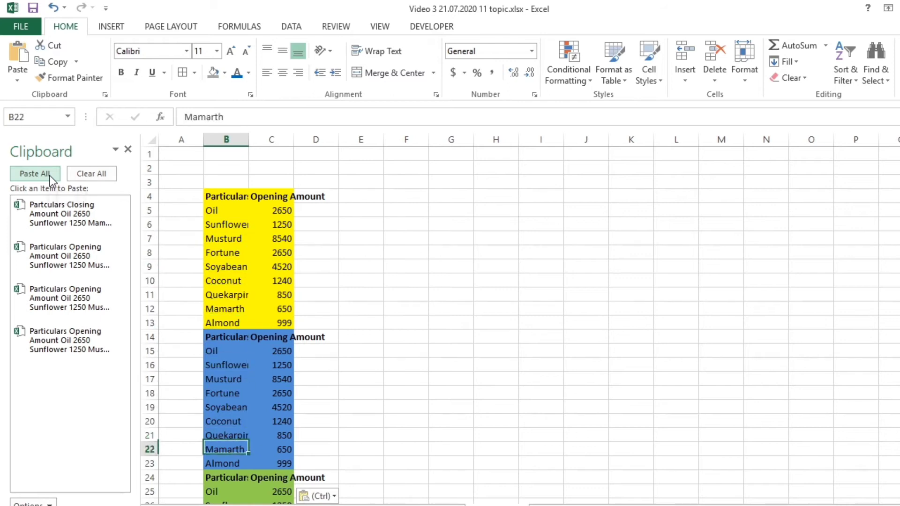
{"action": "key", "text": "Down"}
{"action": "key", "text": "Down"}
{"action": "key", "text": "Down"}
{"action": "key", "text": "Down"}
{"action": "key", "text": "Down"}
{"action": "key", "text": "Down"}
{"action": "key", "text": "Down"}
{"action": "key", "text": "Down"}
{"action": "key", "text": "Down"}
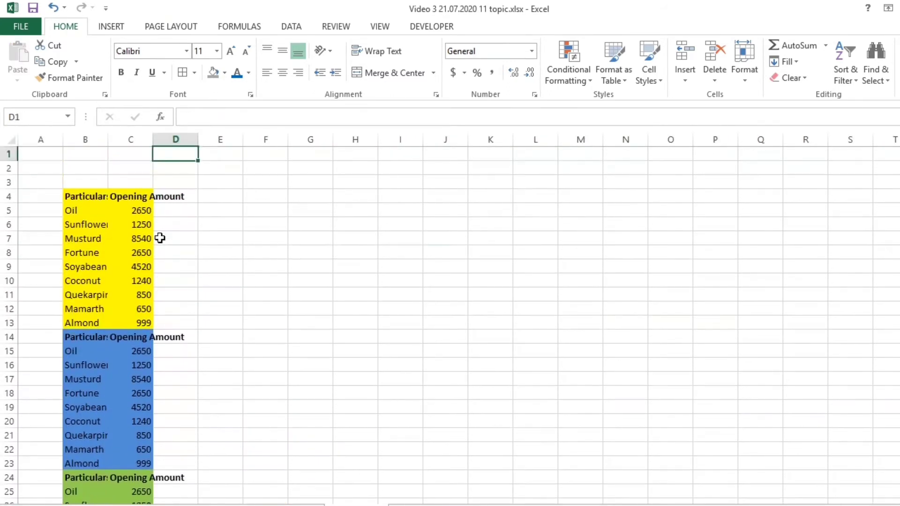
{"action": "key", "text": "Down"}
{"action": "key", "text": "Down"}
{"action": "key", "text": "Down"}
{"action": "key", "text": "Down"}
{"action": "key", "text": "Down"}
{"action": "key", "text": "Down"}
{"action": "key", "text": "Down"}
{"action": "key", "text": "Down"}
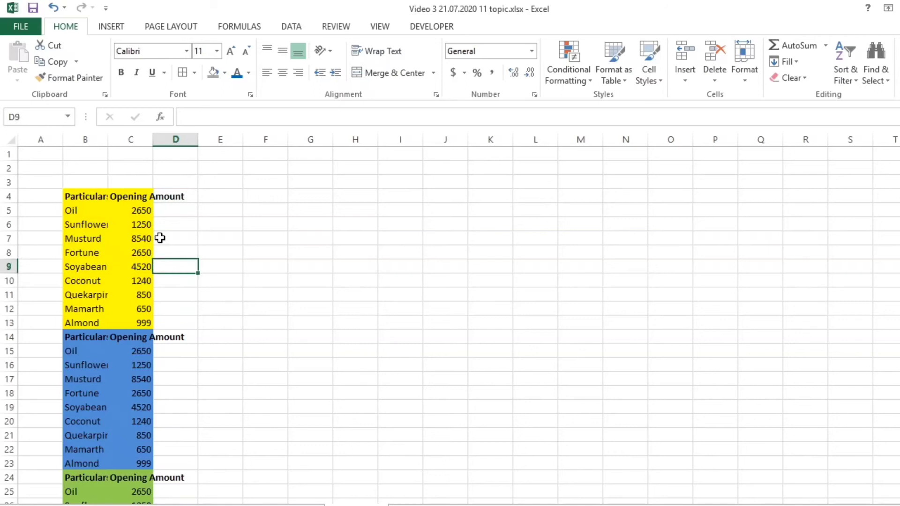
Copy the yellow table B5:C14 on the source sheet into the emptied Clipboard collection
{"action": "left_click", "coordinate": [252, 223]}
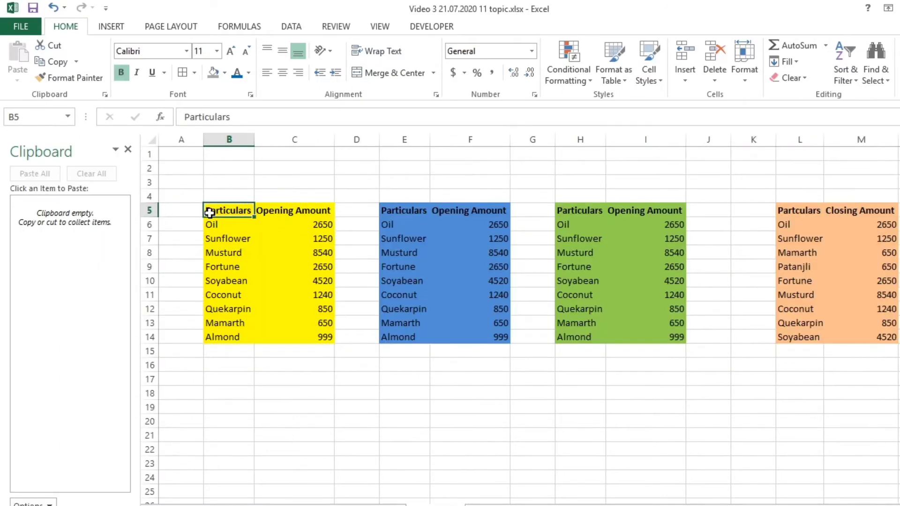
{"action": "key", "text": "shift+Right"}
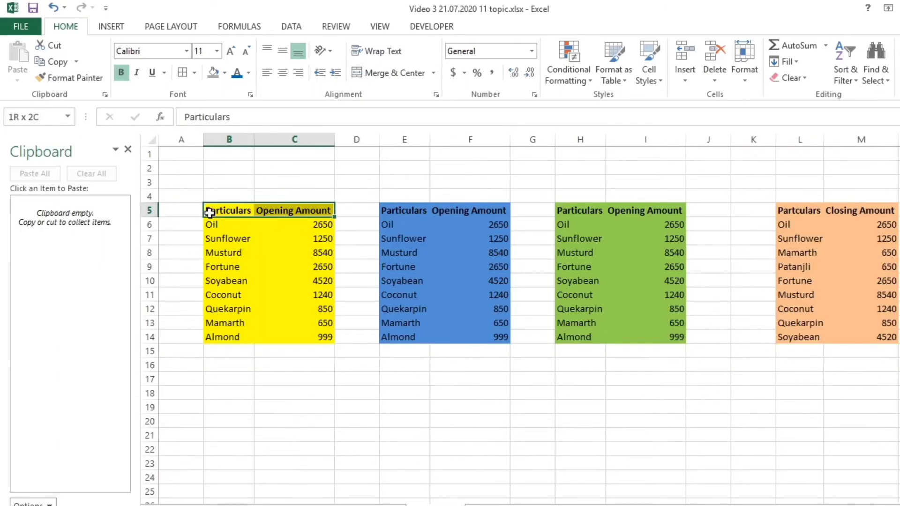
{"action": "key", "text": "shift+Down"}
{"action": "key", "text": "shift+Down"}
{"action": "key", "text": "shift+Down"}
{"action": "key", "text": "shift+Down"}
{"action": "key", "text": "shift+Down"}
{"action": "key", "text": "shift+Down"}
{"action": "key", "text": "shift+Down"}
{"action": "key", "text": "shift+Down"}
{"action": "key", "text": "shift+Down"}
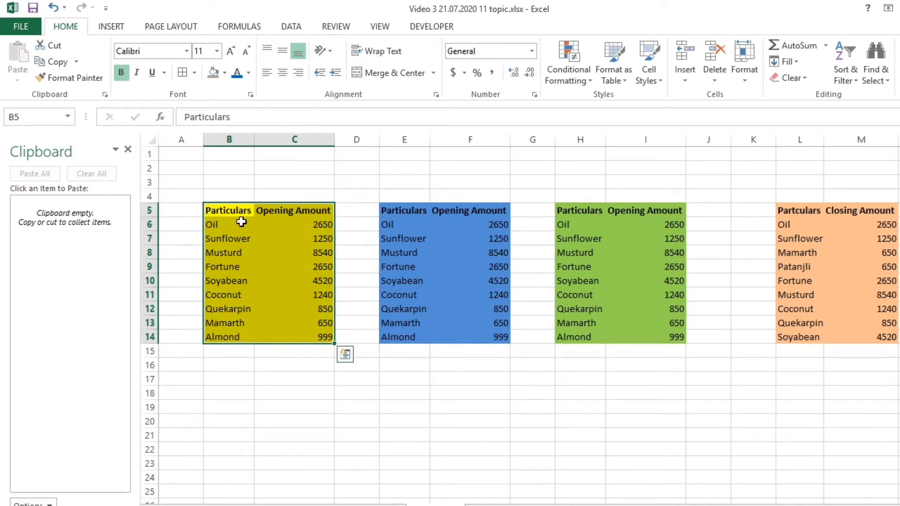
{"action": "key", "text": "ctrl+c"}
Add a copy of the blue table E5:F14 to the Clipboard collection alongside the yellow table
{"action": "left_click", "coordinate": [387, 225]}
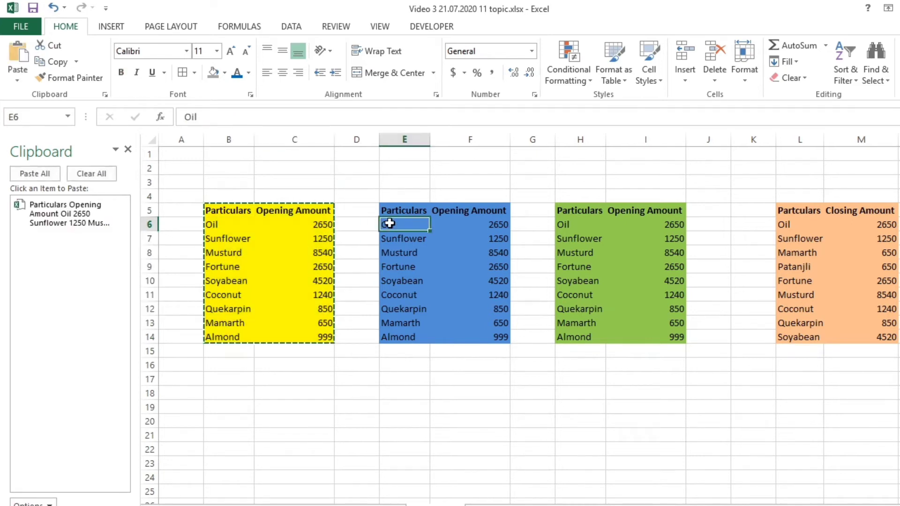
{"action": "left_click_drag", "start_coordinate": [388, 211], "coordinate": [389, 224]}
{"action": "key", "text": "shift+Down"}
{"action": "key", "text": "shift+Down"}
{"action": "key", "text": "shift+Down"}
{"action": "key", "text": "shift+Down"}
{"action": "key", "text": "shift+Down"}
{"action": "key", "text": "shift+Down"}
{"action": "key", "text": "shift+Down"}
{"action": "key", "text": "shift+Down"}
{"action": "key", "text": "shift+Right"}
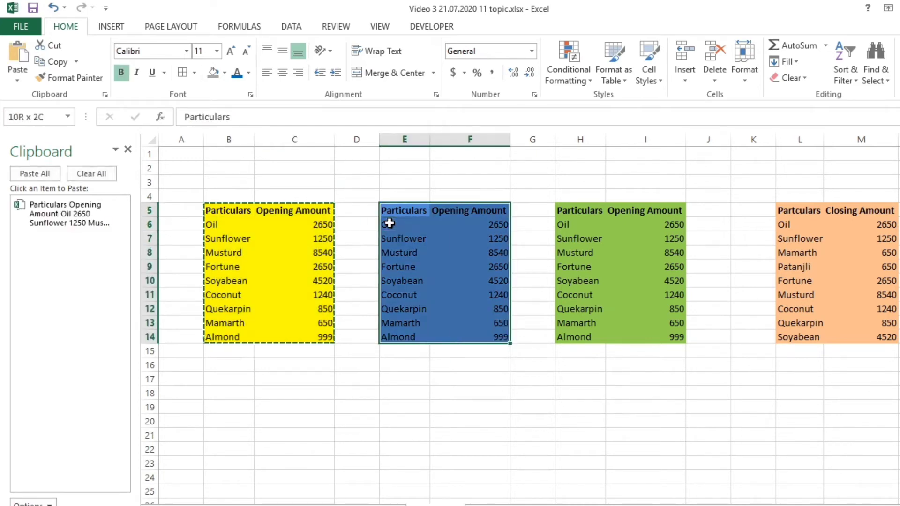
{"action": "key", "text": "ctrl+c"}
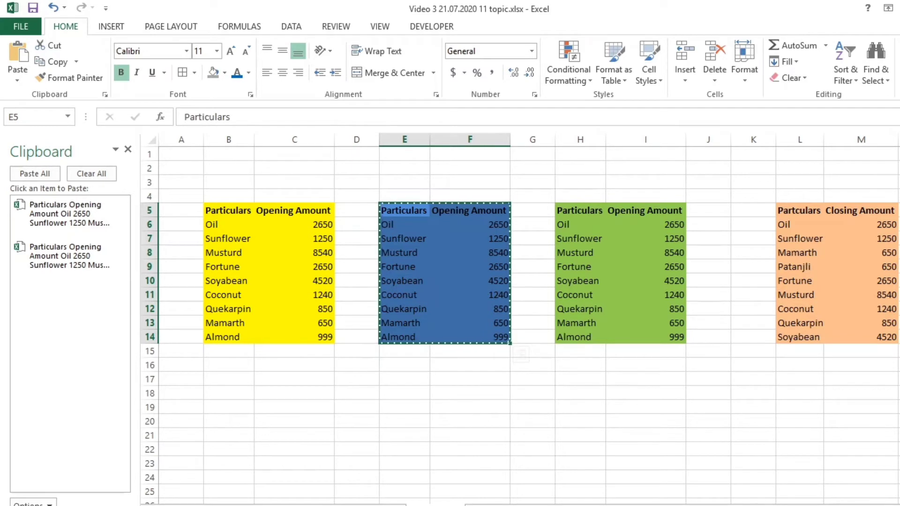
Switch to the SampleData.xlsx workbook, show the Clipboard pane and paste all collected tables at cell K7
{"action": "key", "text": "alt+Tab"}
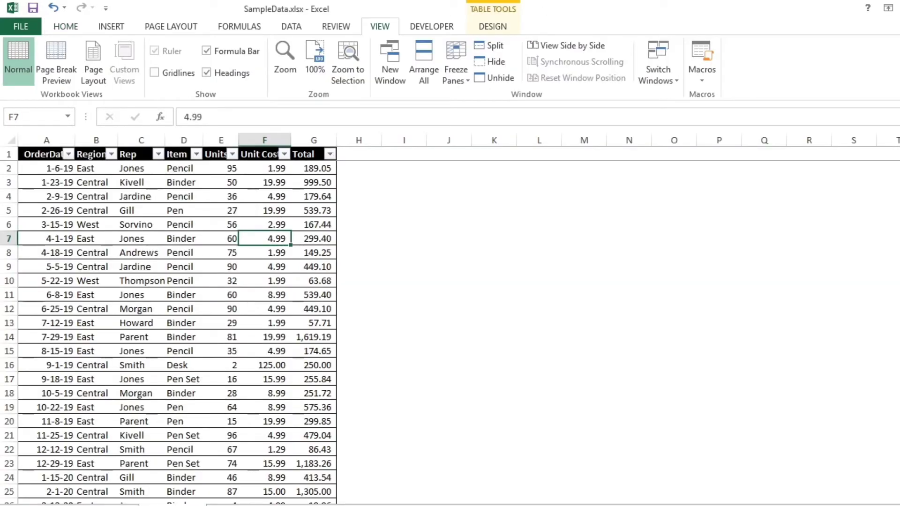
{"action": "left_click", "coordinate": [495, 238]}
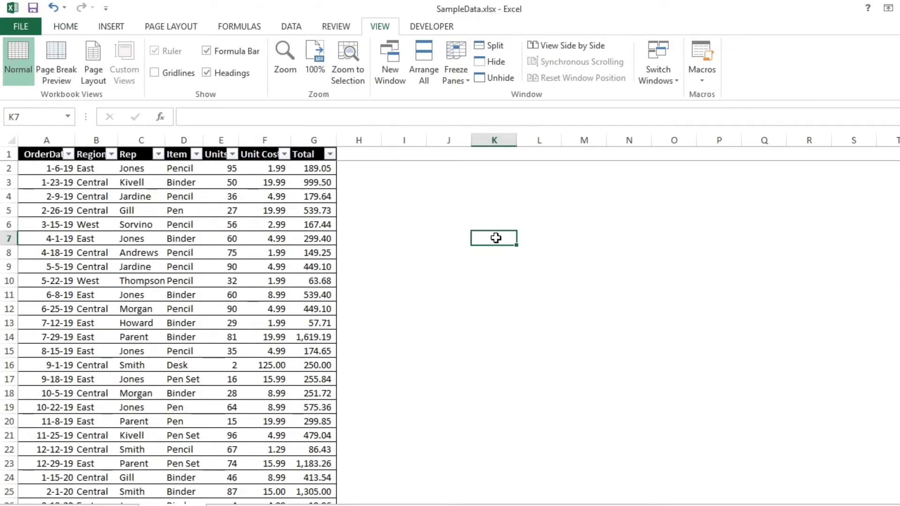
{"action": "left_click", "coordinate": [56, 26]}
{"action": "left_click", "coordinate": [105, 94]}
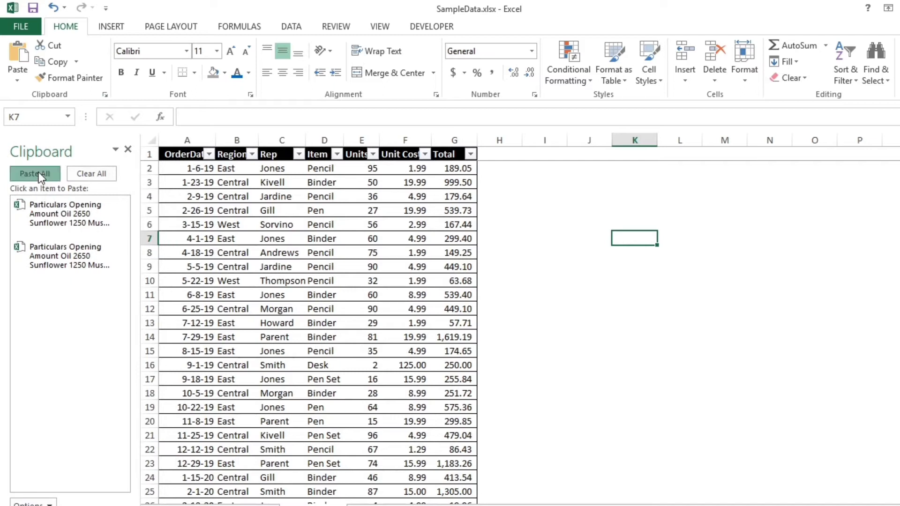
{"action": "left_click", "coordinate": [38, 172]}
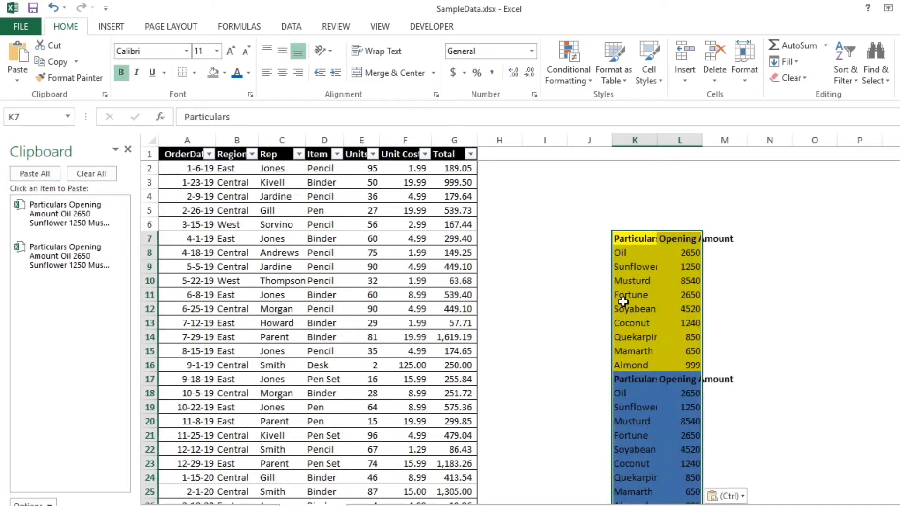
Look through the yellow and blue tables in columns K and L down to row 28
{"action": "key", "text": "Down"}
{"action": "key", "text": "Down"}
{"action": "key", "text": "Down"}
{"action": "key", "text": "Down"}
{"action": "key", "text": "Down"}
{"action": "key", "text": "Down"}
{"action": "key", "text": "Down"}
{"action": "key", "text": "Down"}
{"action": "key", "text": "Down"}
{"action": "key", "text": "Down"}
{"action": "key", "text": "Down"}
{"action": "key", "text": "Down"}
{"action": "key", "text": "Down"}
{"action": "key", "text": "Down"}
{"action": "key", "text": "Down"}
{"action": "key", "text": "Down"}
{"action": "key", "text": "Down"}
{"action": "key", "text": "Down"}
{"action": "key", "text": "Down"}
{"action": "key", "text": "Down"}
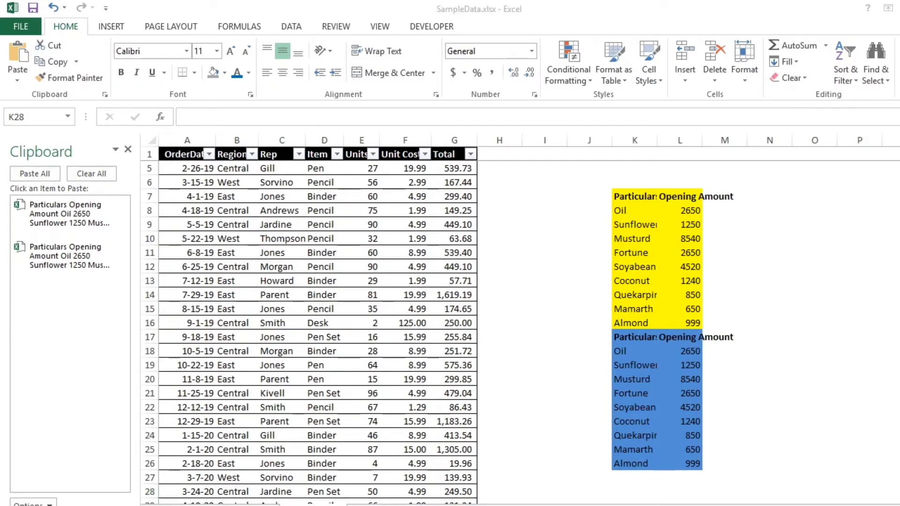
Switch to the Word document HRD assignment.docx and paste all the collected tables at the text cursor
{"action": "key", "text": "alt+Tab"}
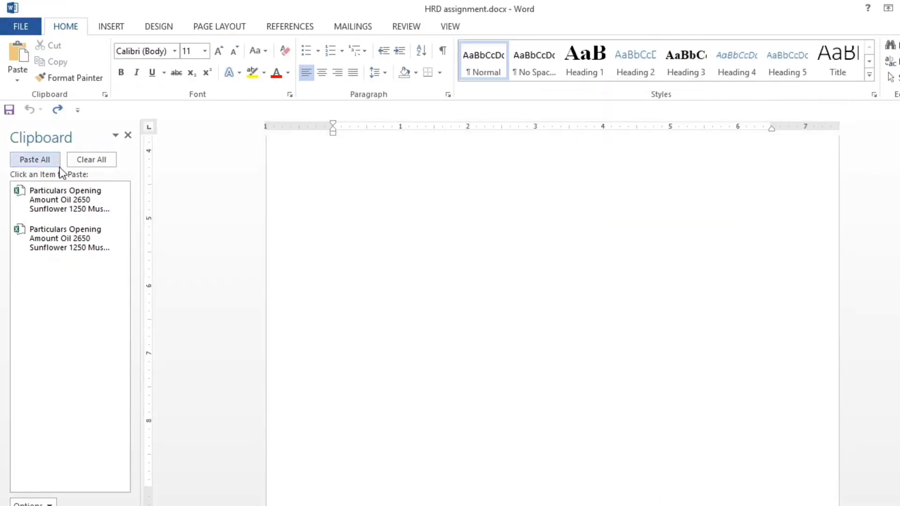
{"action": "left_click", "coordinate": [35, 159]}
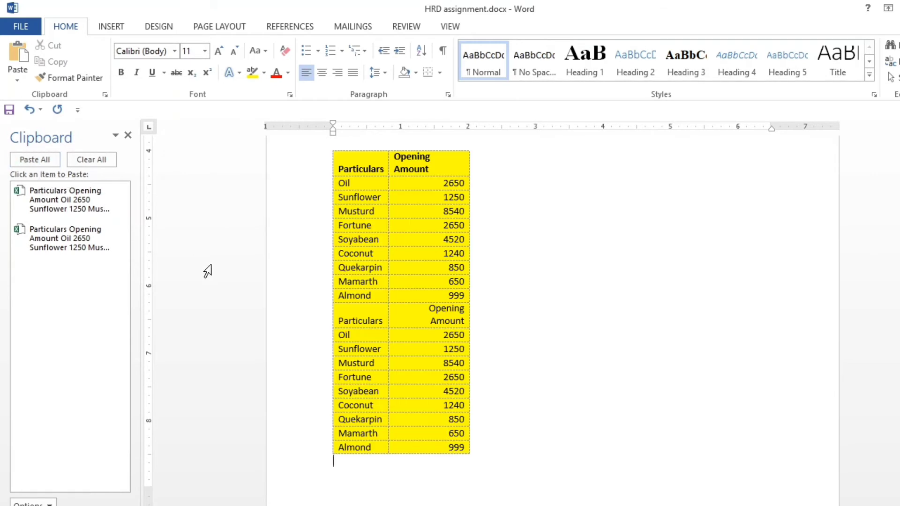
Paste a single table from the Clipboard collection and add an empty line between the yellow and blue tables
{"action": "left_click", "coordinate": [51, 207]}
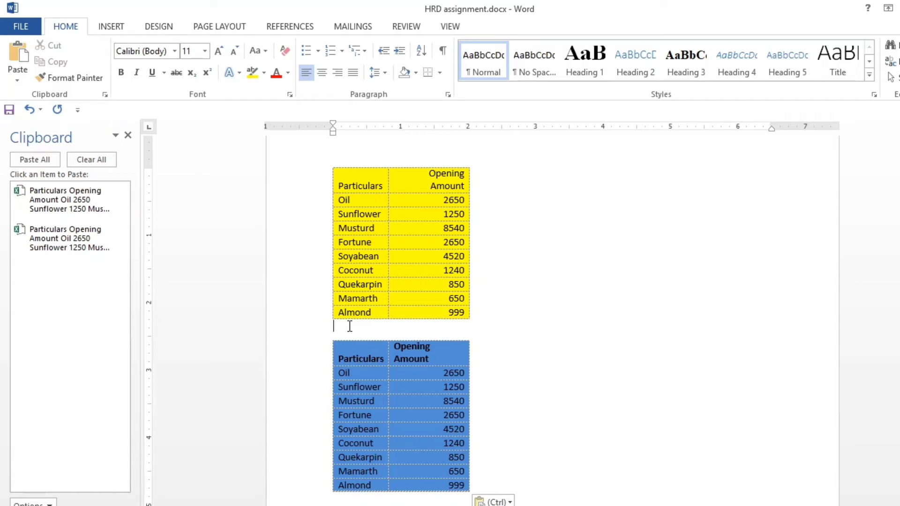
{"action": "key", "text": "Return"}
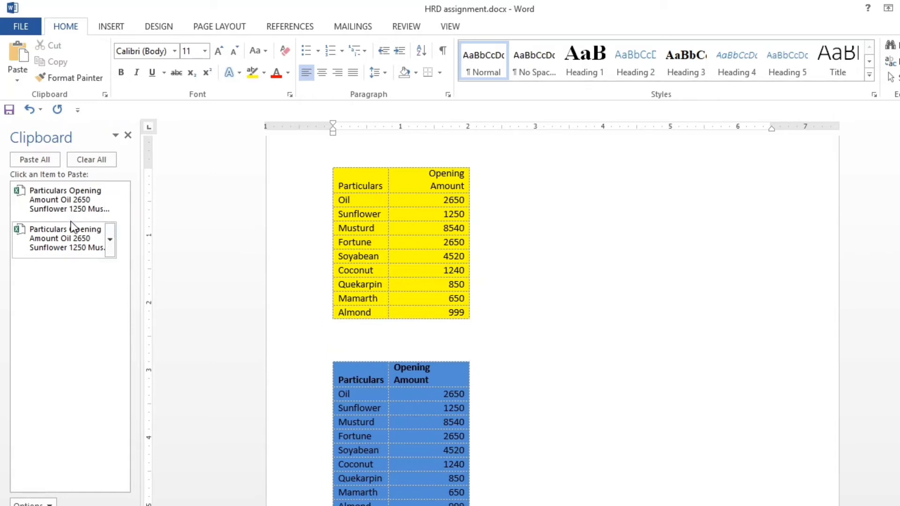
Paste the second collected table from the Clipboard collection at the text cursor in the blue table
{"action": "left_click", "coordinate": [70, 238]}
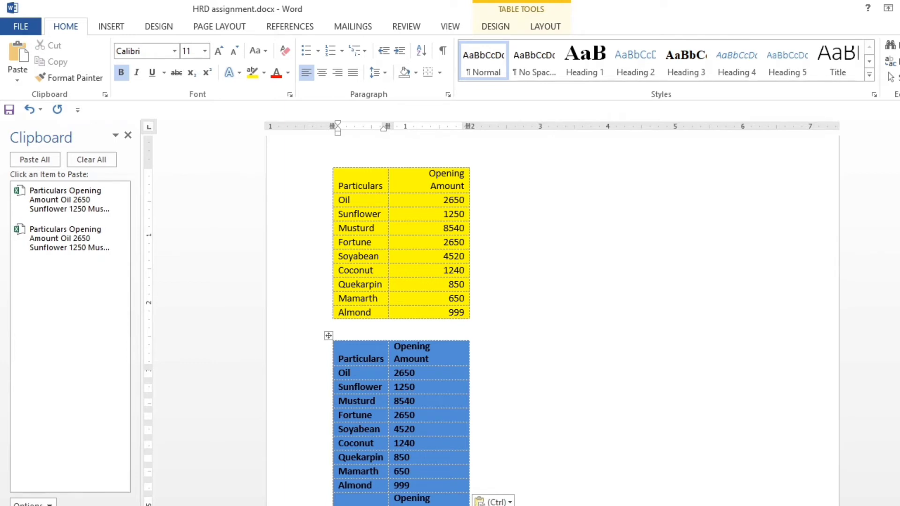
{"action": "left_click_drag", "start_coordinate": [899, 498], "coordinate": [899, 492]}
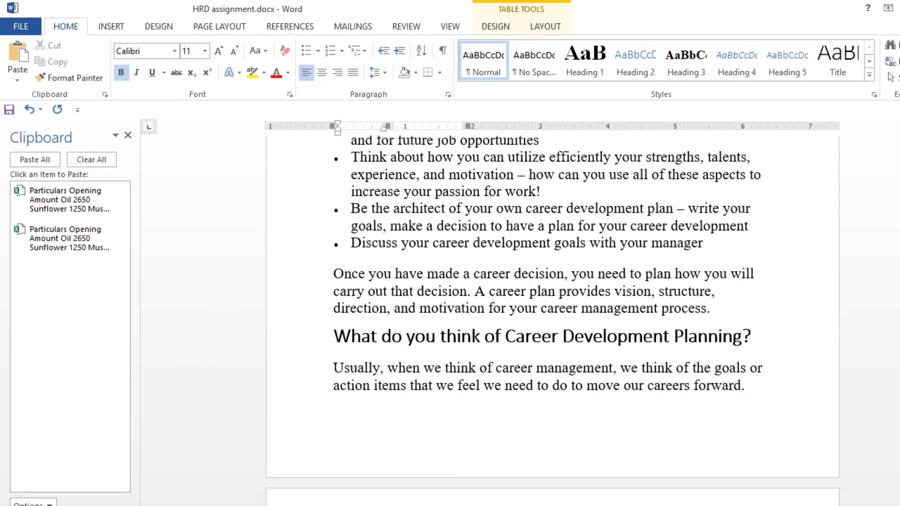
Switch to the Excel workbook Video 3 21.07.2020 11 topic.xlsx and open the sheet with the student marks table
{"action": "left_click", "coordinate": [432, 505]}
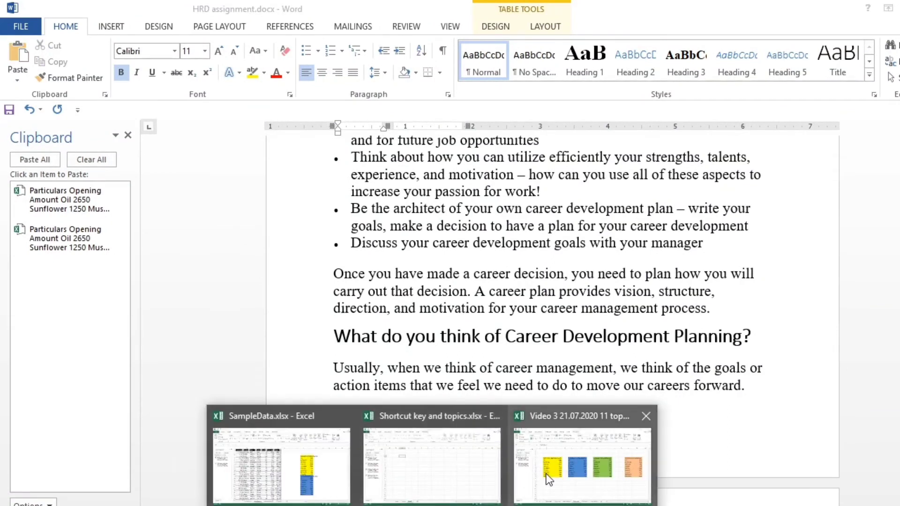
{"action": "left_click", "coordinate": [549, 479]}
{"action": "key", "text": "ctrl+v"}
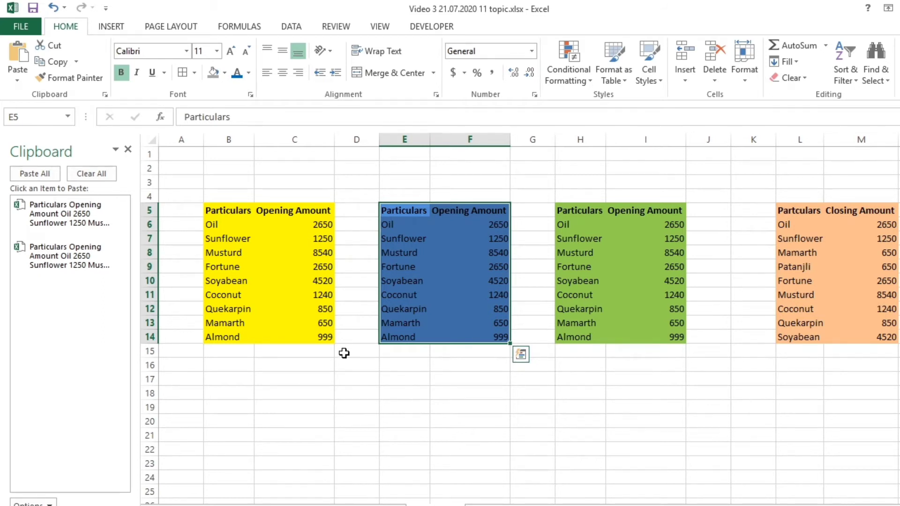
{"action": "left_click", "coordinate": [305, 312]}
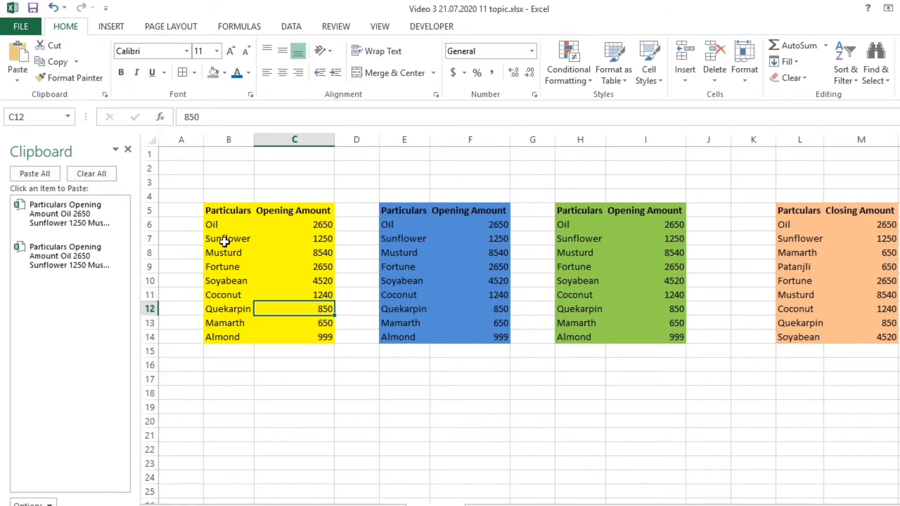
{"action": "left_click", "coordinate": [433, 505]}
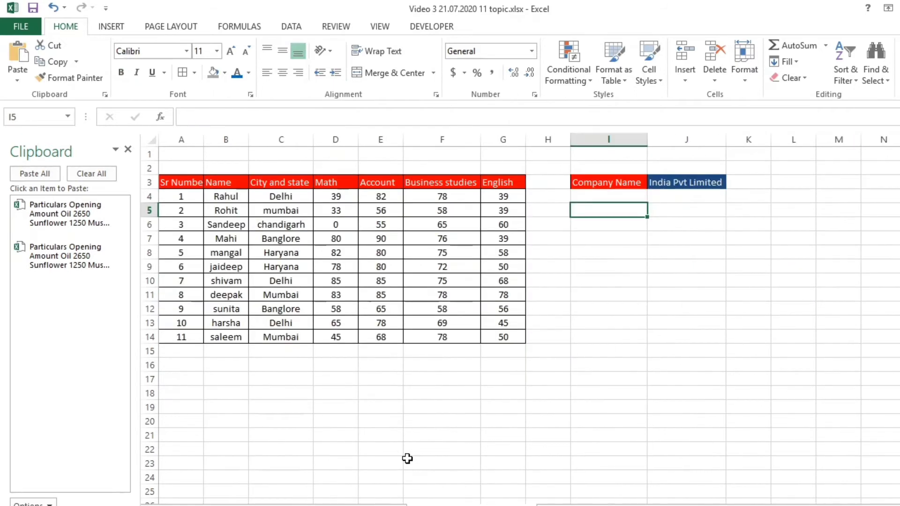
Add Math marks one cell at a time in D15 with the formula =D14+D13+D12+D11+D10+D9
{"action": "left_click", "coordinate": [338, 355]}
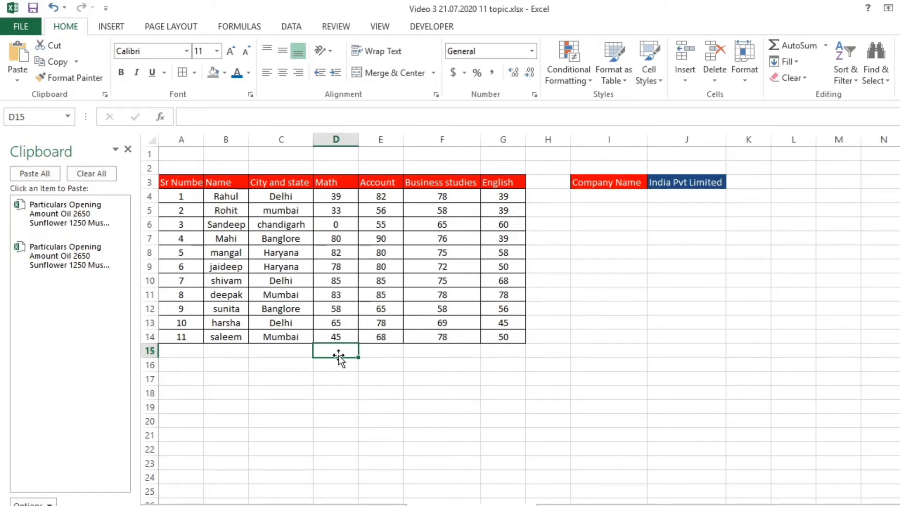
{"action": "type", "text": "="}
{"action": "key", "text": "Up"}
{"action": "type", "text": "+"}
{"action": "key", "text": "Up"}
{"action": "key", "text": "Up"}
{"action": "type", "text": "+"}
{"action": "key", "text": "Up"}
{"action": "key", "text": "Up"}
{"action": "key", "text": "Up"}
{"action": "key", "text": "Up"}
{"action": "key", "text": "Down"}
{"action": "type", "text": "+"}
{"action": "key", "text": "Up"}
{"action": "key", "text": "Up"}
{"action": "key", "text": "Up"}
{"action": "key", "text": "Up"}
{"action": "type", "text": "+"}
{"action": "key", "text": "Up"}
{"action": "key", "text": "Up"}
{"action": "key", "text": "Up"}
{"action": "key", "text": "Up"}
{"action": "key", "text": "Up"}
{"action": "type", "text": "+"}
{"action": "key", "text": "Up"}
{"action": "key", "text": "Up"}
{"action": "key", "text": "Up"}
{"action": "key", "text": "Up"}
{"action": "key", "text": "Up"}
{"action": "key", "text": "Up"}
{"action": "key", "text": "Up"}
{"action": "key", "text": "Down"}
{"action": "key", "text": "Return"}
{"action": "key", "text": "Up"}
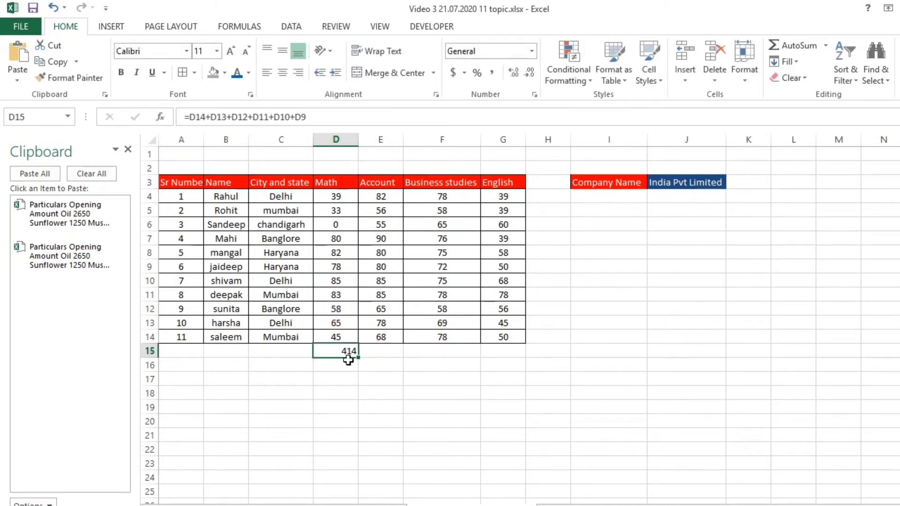
Replace the formula in D15 with =SUM(D4:D14) to total the whole Math column
{"action": "key", "text": "BackSpace"}
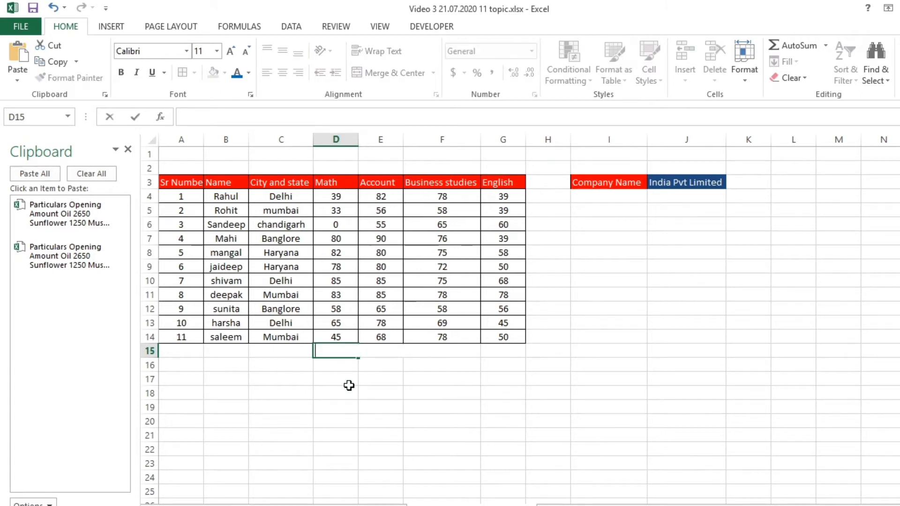
{"action": "type", "text": "=sum"}
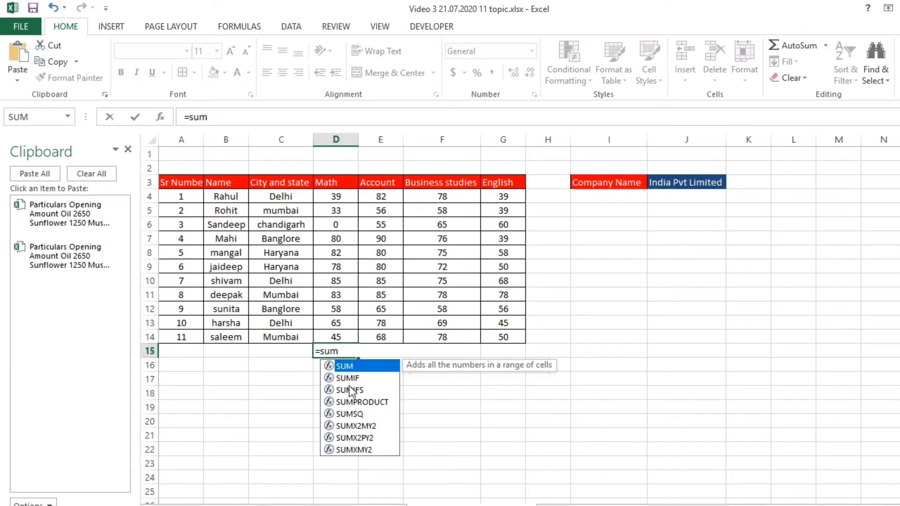
{"action": "type", "text": "("}
{"action": "key", "text": "Up"}
{"action": "key", "text": "shift+Up"}
{"action": "key", "text": "shift+Up"}
{"action": "key", "text": "shift+Up"}
{"action": "key", "text": "shift+Up"}
{"action": "key", "text": "shift+Up"}
{"action": "key", "text": "shift+Up"}
{"action": "key", "text": "shift+Up"}
{"action": "key", "text": "shift+Up"}
{"action": "key", "text": "shift+Up"}
{"action": "key", "text": "shift+Up"}
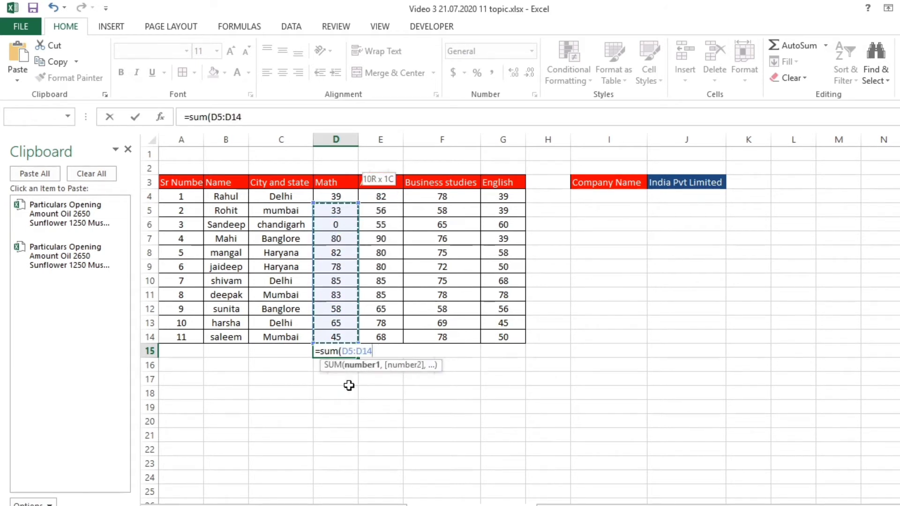
{"action": "type", "text": ")"}
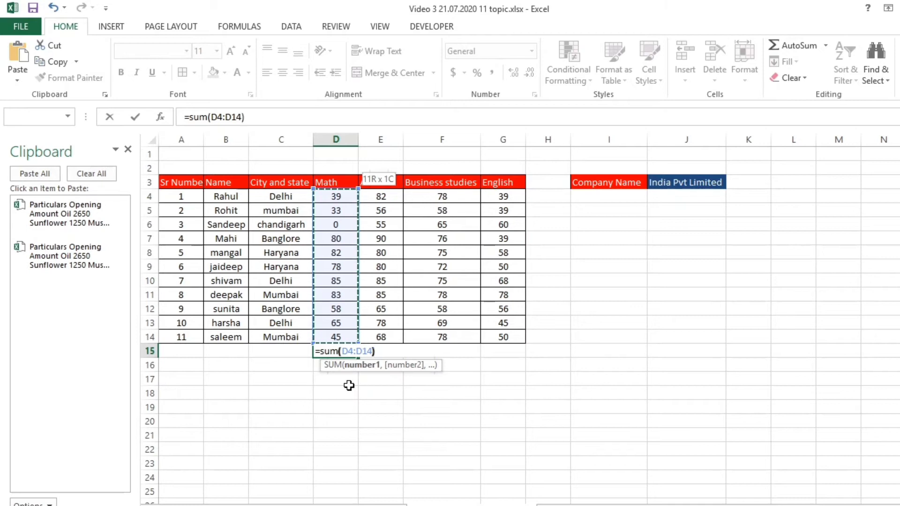
{"action": "key", "text": "Return"}
{"action": "key", "text": "Up"}
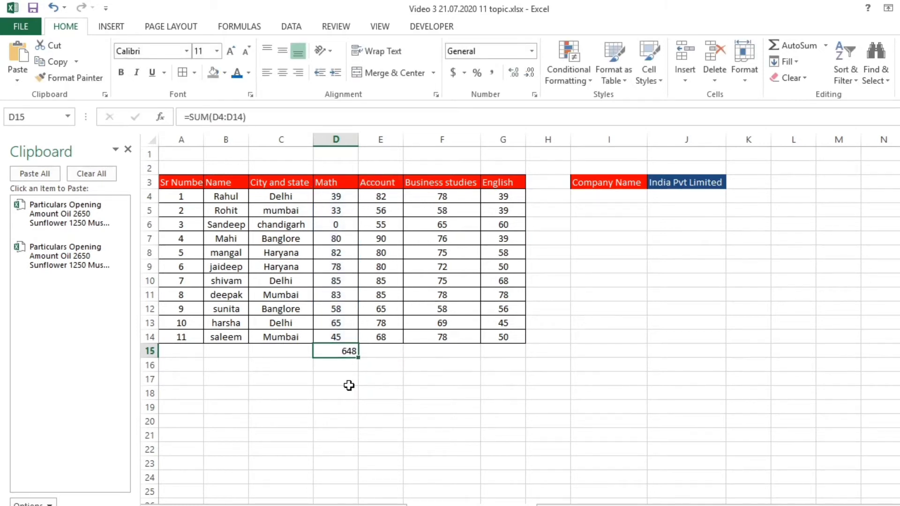
Total the Account column in E15 with =SUM(E4:E14) and fill the formula across to G15
{"action": "left_click", "coordinate": [377, 351]}
{"action": "type", "text": "="}
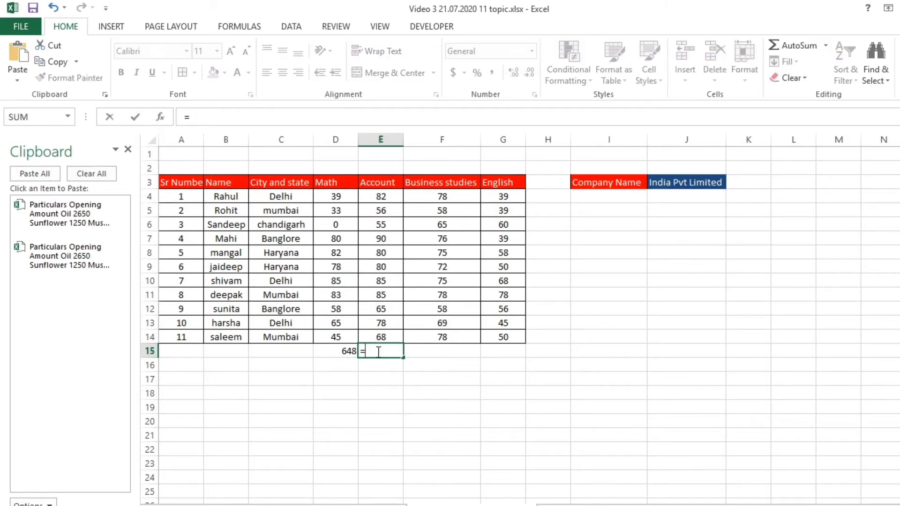
{"action": "type", "text": "sum"}
{"action": "key", "text": "Tab"}
{"action": "key", "text": "Up"}
{"action": "key", "text": "shift+Up"}
{"action": "key", "text": "shift+Up"}
{"action": "key", "text": "shift+Up"}
{"action": "key", "text": "shift+Up"}
{"action": "key", "text": "shift+Up"}
{"action": "key", "text": "shift+Up"}
{"action": "key", "text": "shift+Up"}
{"action": "key", "text": "shift+Up"}
{"action": "key", "text": "shift+Up"}
{"action": "key", "text": "shift+Up"}
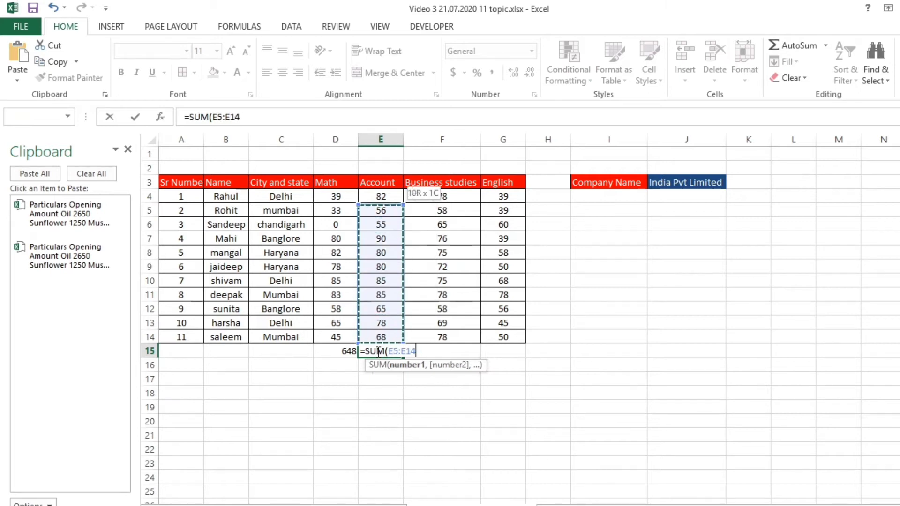
{"action": "type", "text": ")"}
{"action": "key", "text": "Return"}
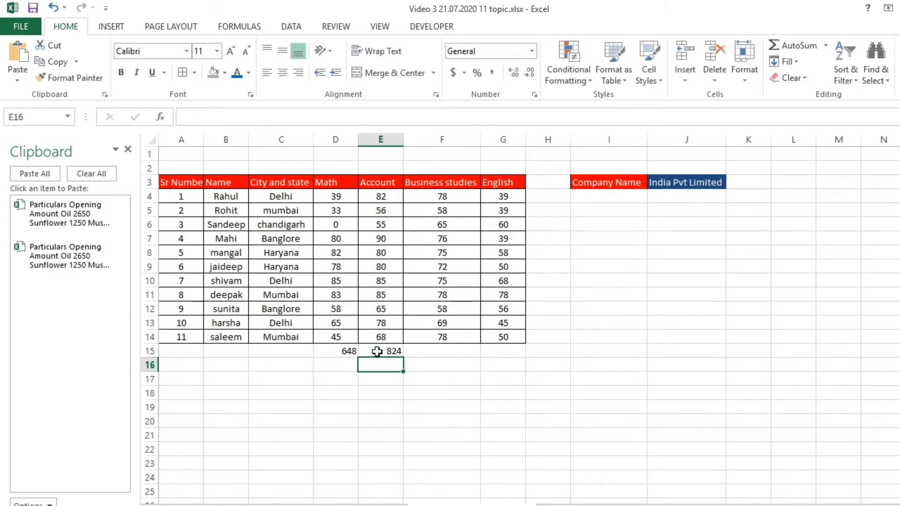
{"action": "left_click", "coordinate": [385, 351]}
{"action": "left_click_drag", "start_coordinate": [403, 360], "coordinate": [513, 354]}
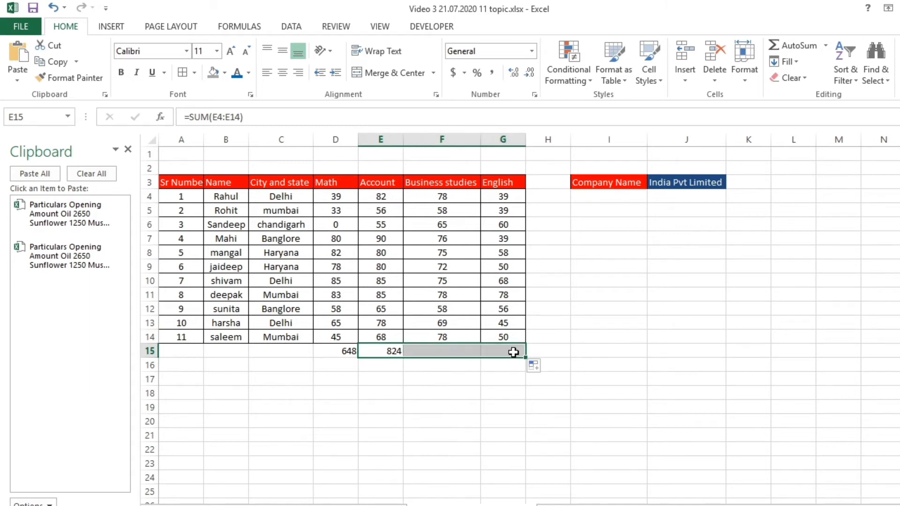
Total the first student's marks in H4 with =SUM(D4:G4) and fill the formula down to H15
{"action": "left_click", "coordinate": [549, 195]}
{"action": "type", "text": "=su"}
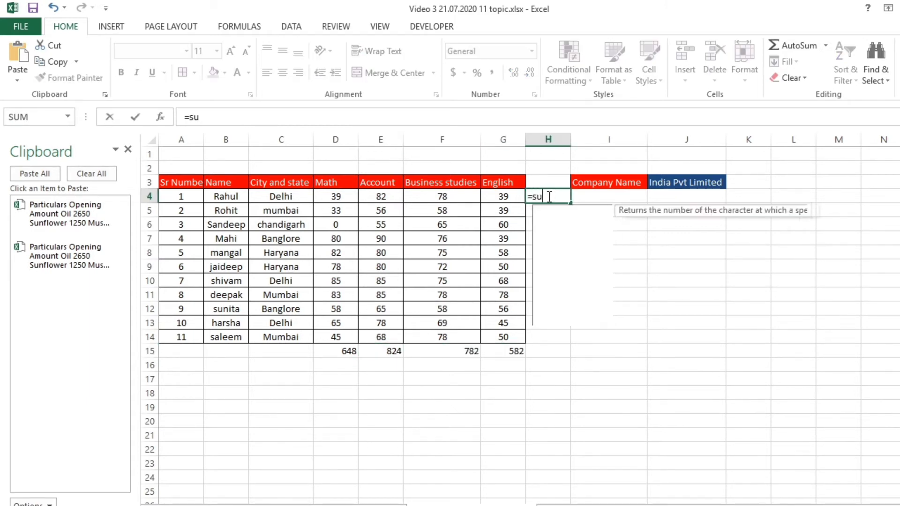
{"action": "type", "text": "m"}
{"action": "key", "text": "Tab"}
{"action": "key", "text": "Left"}
{"action": "key", "text": "Left"}
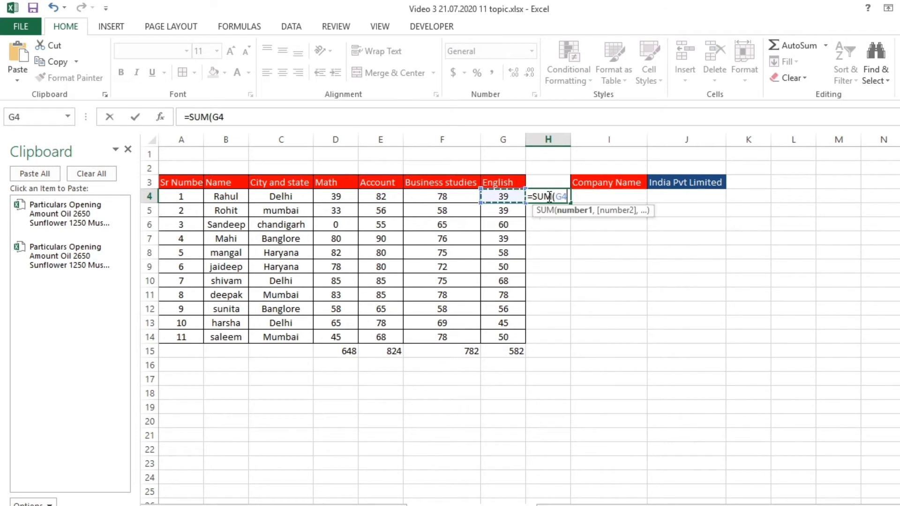
{"action": "key", "text": "Right"}
{"action": "key", "text": "shift+Left"}
{"action": "key", "text": "shift+Left"}
{"action": "key", "text": "shift+Left"}
{"action": "key", "text": "shift+Left"}
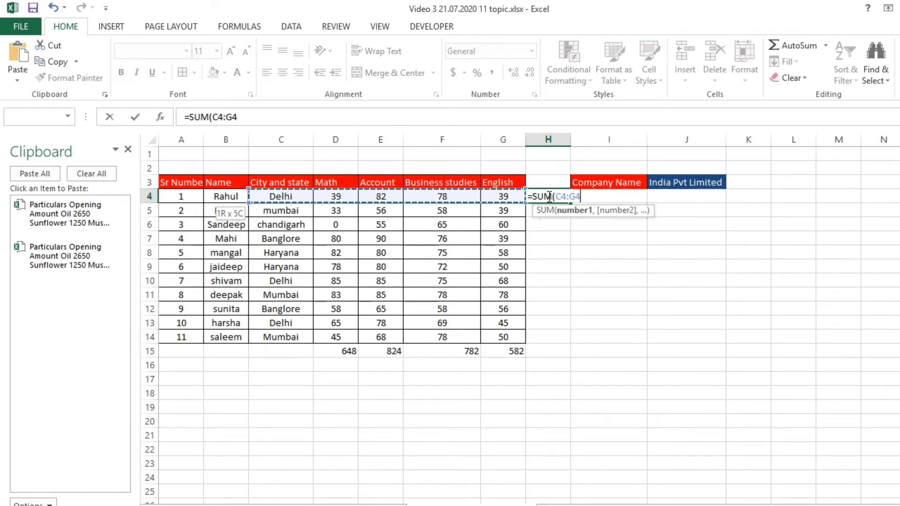
{"action": "key", "text": "shift+Right"}
{"action": "key", "text": "Return"}
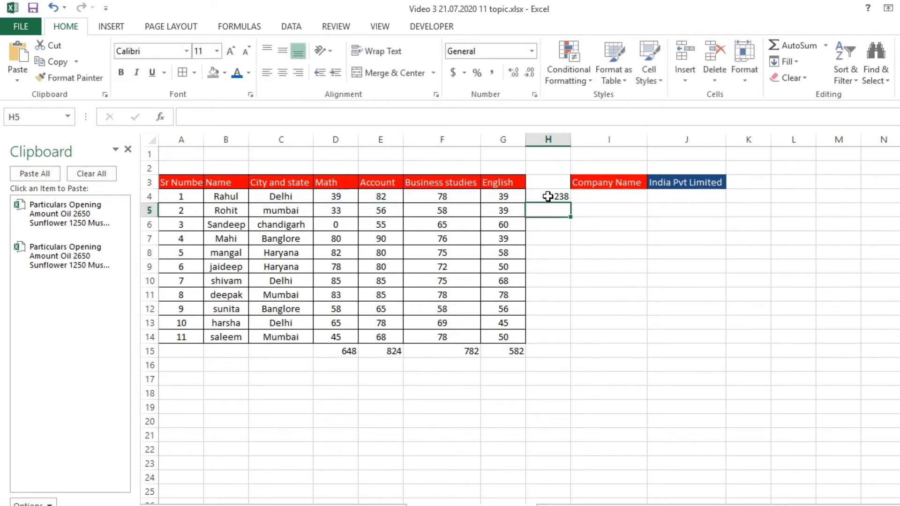
{"action": "left_click", "coordinate": [560, 197]}
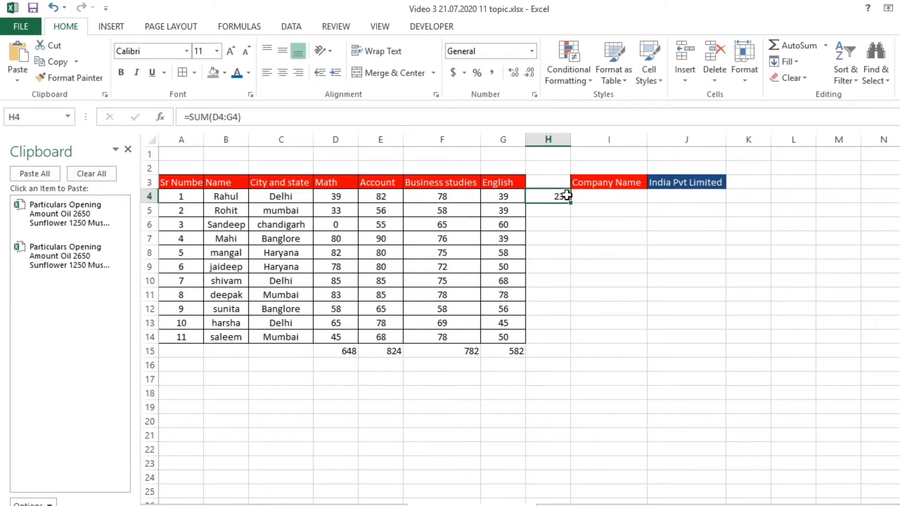
{"action": "left_click_drag", "start_coordinate": [570, 203], "coordinate": [574, 356]}
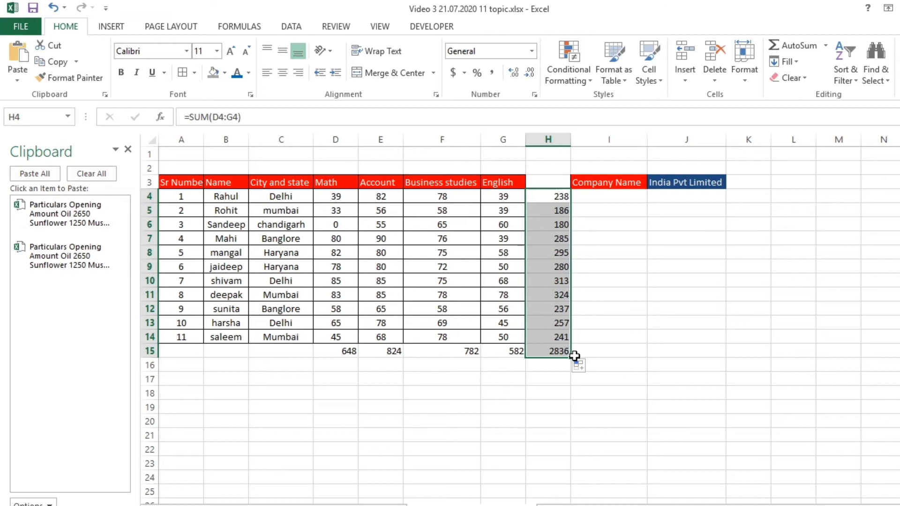
Clear the column totals in D15:H15 and the student totals in column H from row 4 down
{"action": "left_click", "coordinate": [354, 352]}
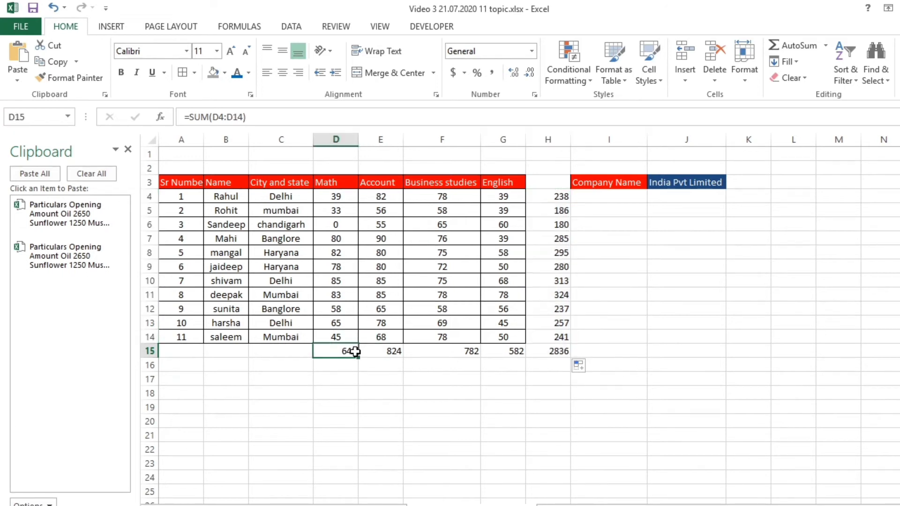
{"action": "key", "text": "shift+Right"}
{"action": "key", "text": "shift+Right"}
{"action": "key", "text": "shift+Right"}
{"action": "key", "text": "shift+Right"}
{"action": "key", "text": "Delete"}
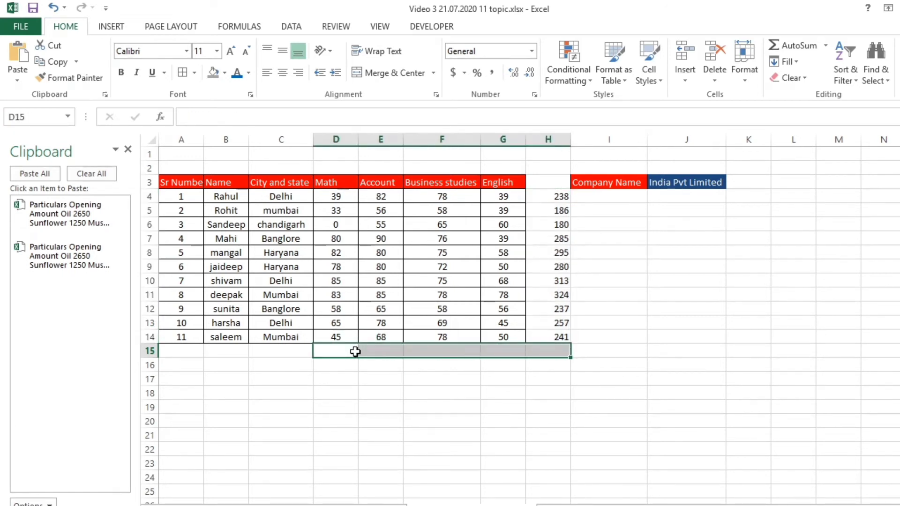
{"action": "left_click_drag", "start_coordinate": [561, 199], "coordinate": [574, 359]}
{"action": "key", "text": "Delete"}
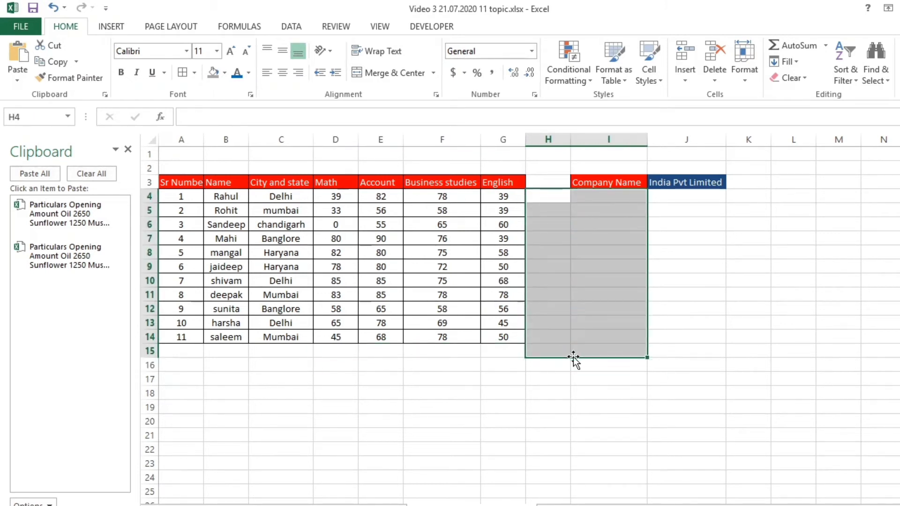
Total the four subject columns in D15:G15 by using AutoSum in D15 and filling across, and clear those totals again
{"action": "left_click", "coordinate": [328, 350]}
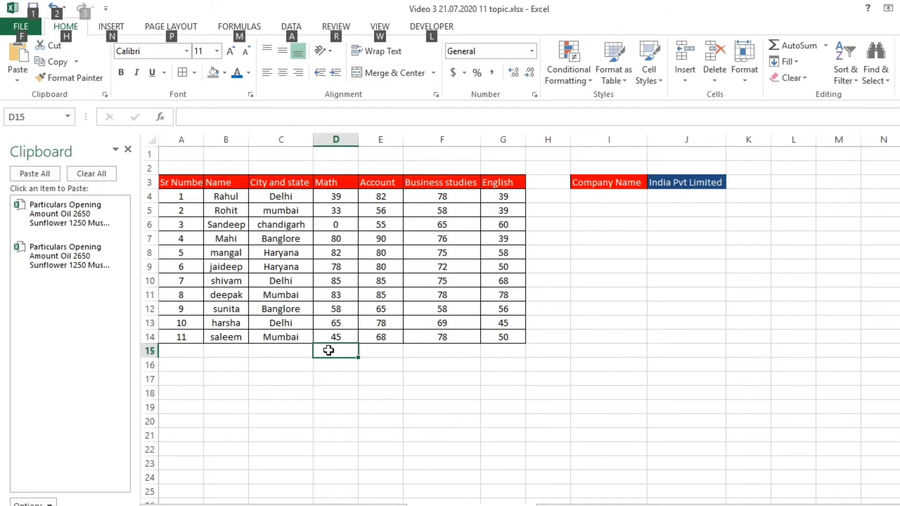
{"action": "key", "text": "alt+equal"}
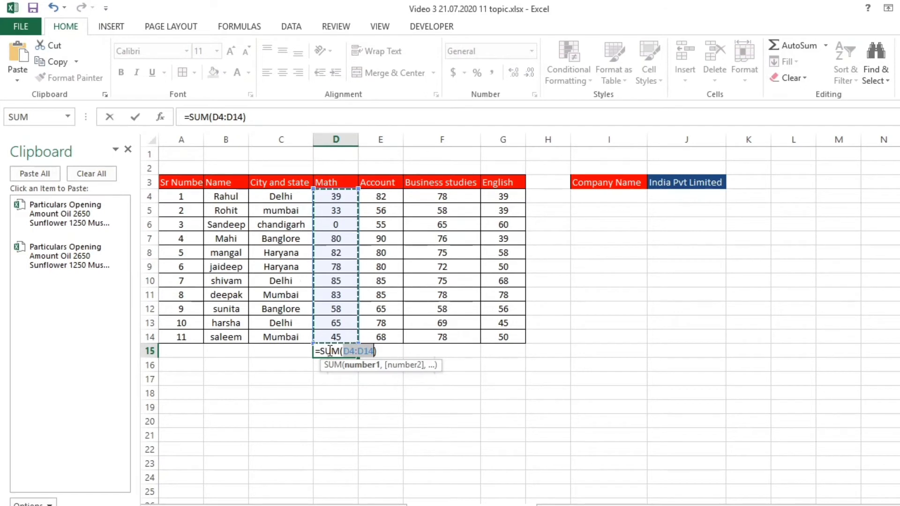
{"action": "key", "text": "Return"}
{"action": "left_click", "coordinate": [336, 350]}
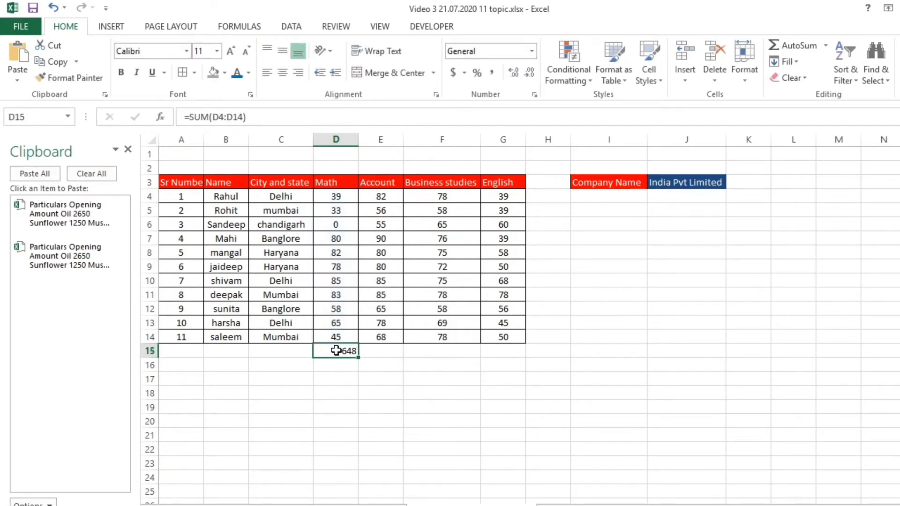
{"action": "left_click_drag", "start_coordinate": [360, 358], "coordinate": [508, 354]}
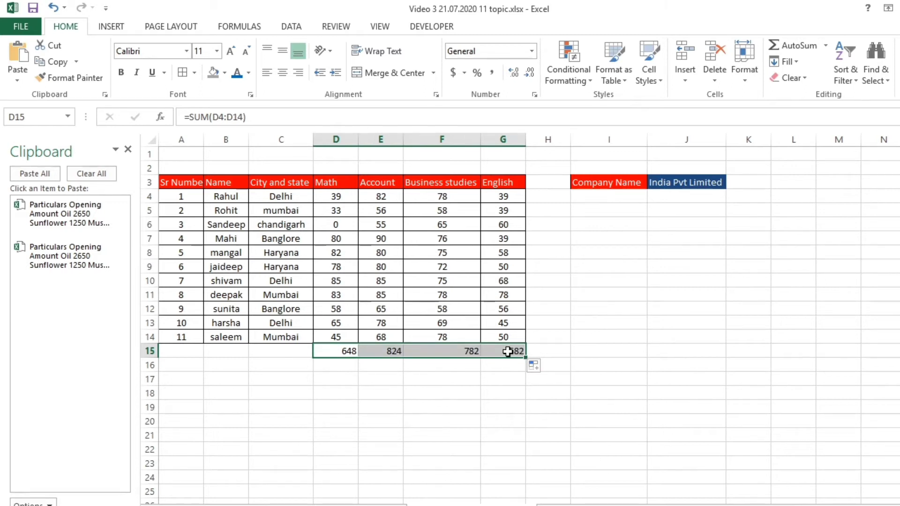
{"action": "key", "text": "Delete"}
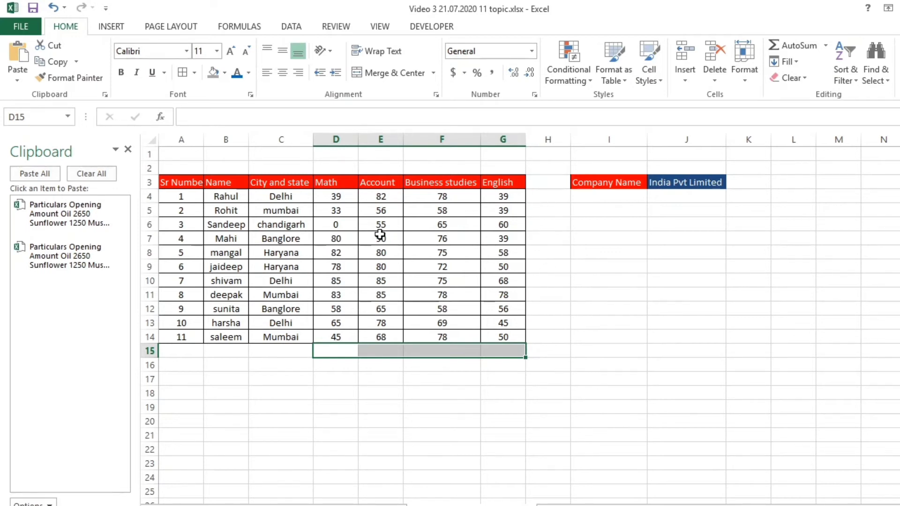
Select D4:H15 and use AutoSum to total every student row and every subject column at once
{"action": "left_click", "coordinate": [334, 201]}
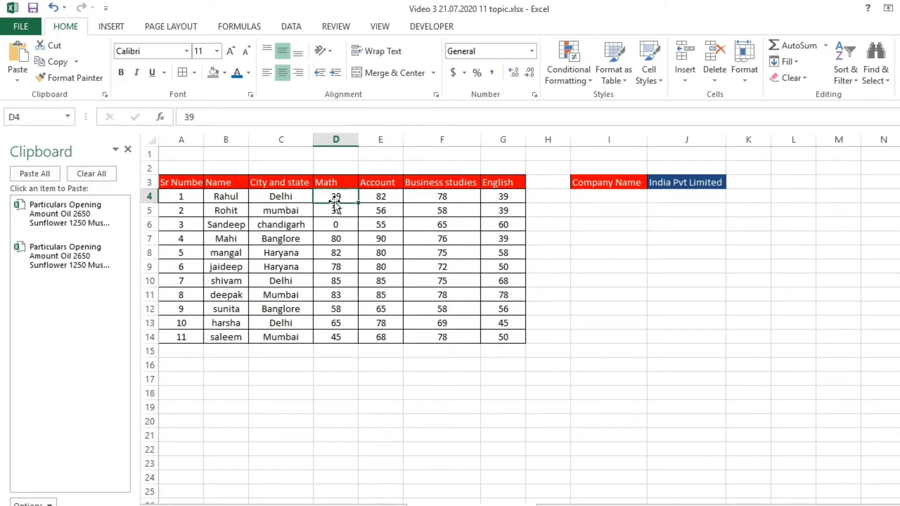
{"action": "key", "text": "shift+Right"}
{"action": "key", "text": "shift+Right"}
{"action": "key", "text": "shift+Right"}
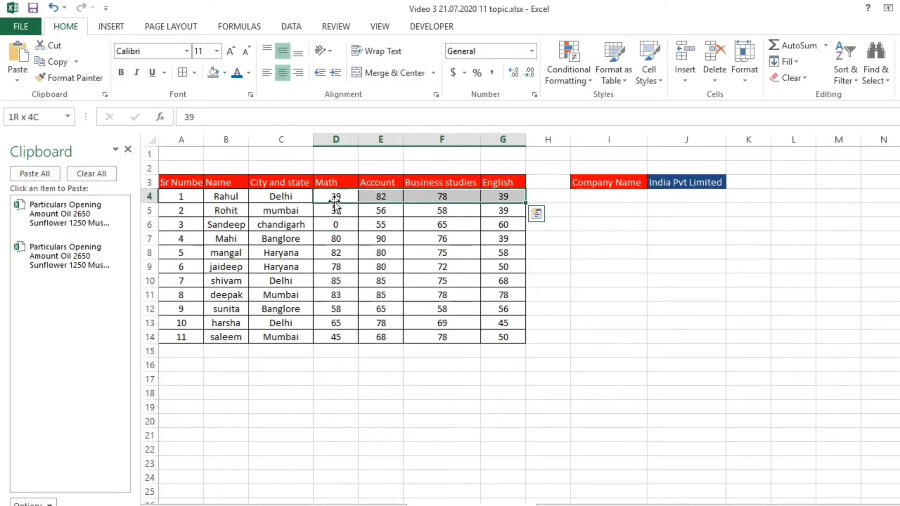
{"action": "key", "text": "shift+Down"}
{"action": "key", "text": "shift+Down"}
{"action": "key", "text": "shift+Down"}
{"action": "key", "text": "shift+Right"}
{"action": "key", "text": "shift+Down"}
{"action": "key", "text": "shift+Down"}
{"action": "key", "text": "shift+Down"}
{"action": "key", "text": "shift+Down"}
{"action": "key", "text": "shift+Down"}
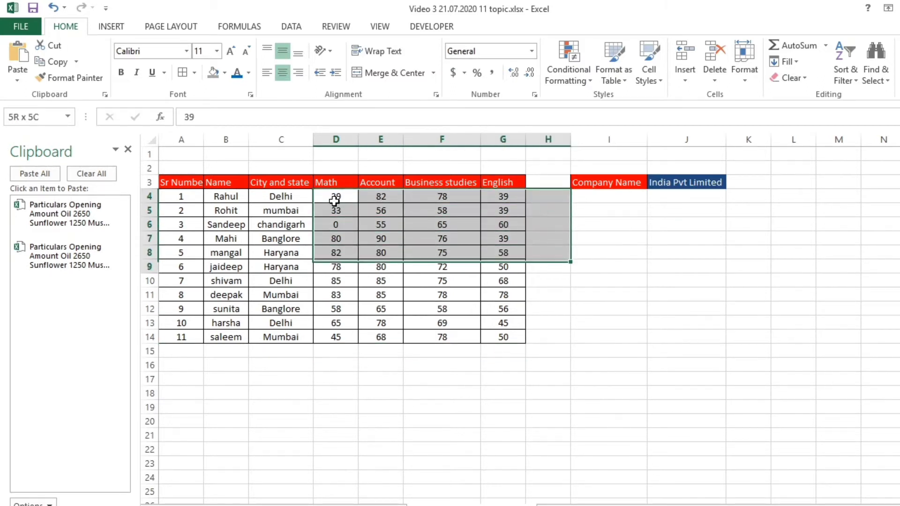
{"action": "key", "text": "shift+Down"}
{"action": "key", "text": "shift+Down"}
{"action": "key", "text": "shift+Down"}
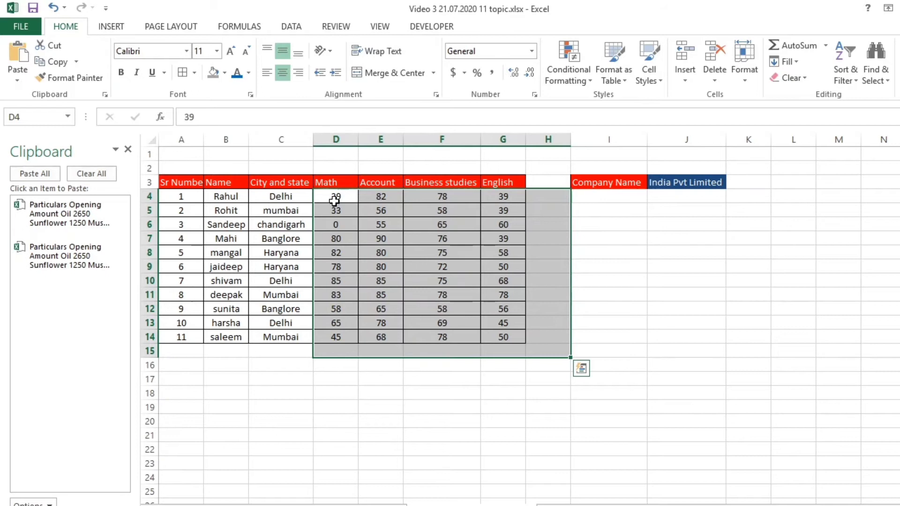
{"action": "key", "text": "alt"}
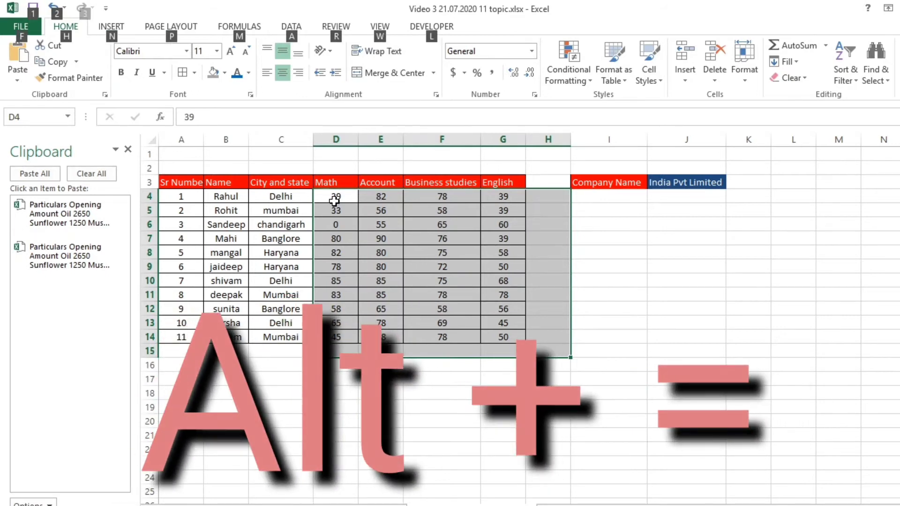
{"action": "key", "text": "alt+="}
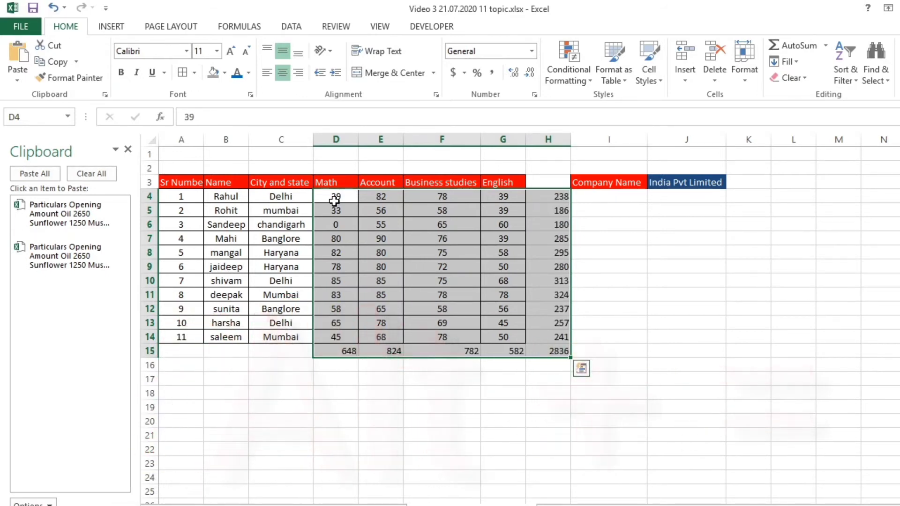
Inspect the SUM formulas that AutoSum placed in D15 and E15
{"action": "left_click", "coordinate": [397, 340]}
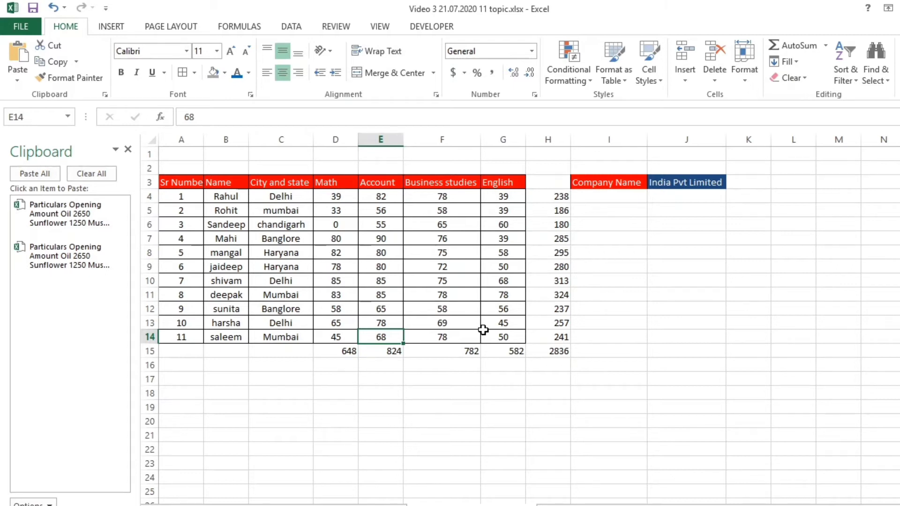
{"action": "left_click", "coordinate": [342, 197]}
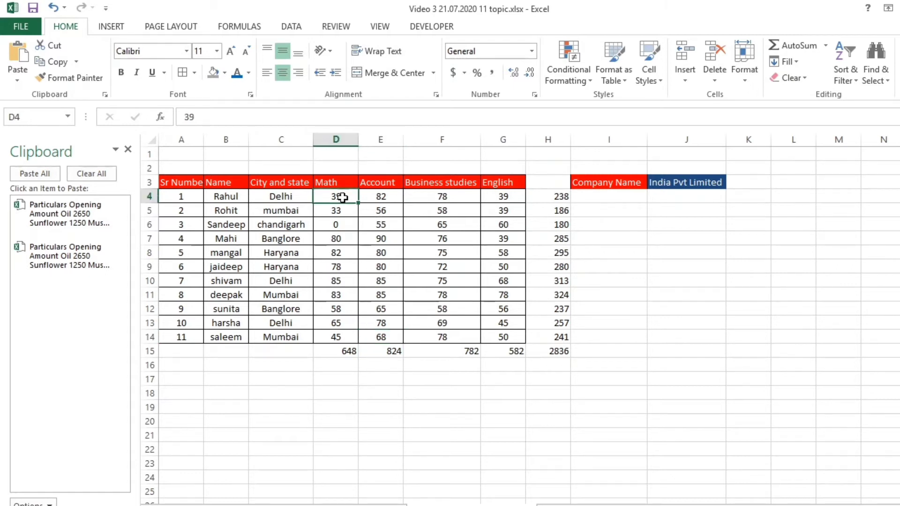
{"action": "double_click", "coordinate": [340, 350]}
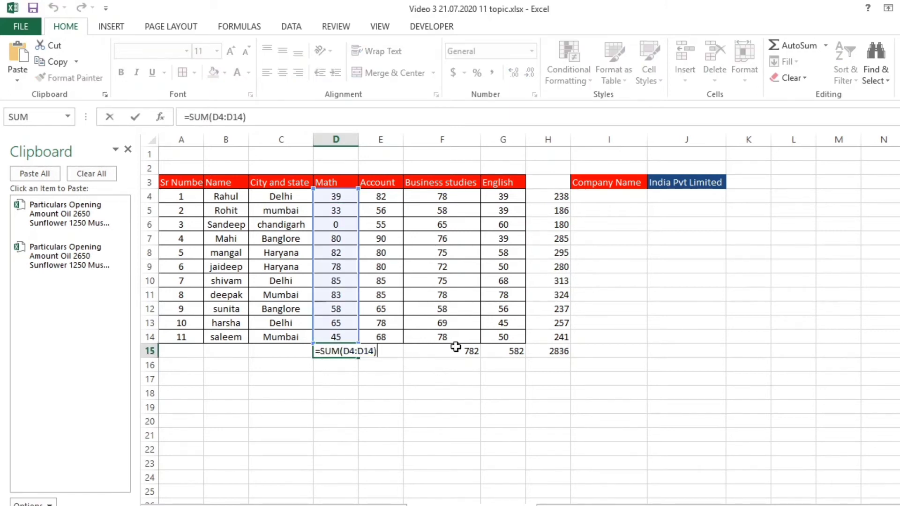
{"action": "key", "text": "Tab"}
{"action": "double_click", "coordinate": [387, 358]}
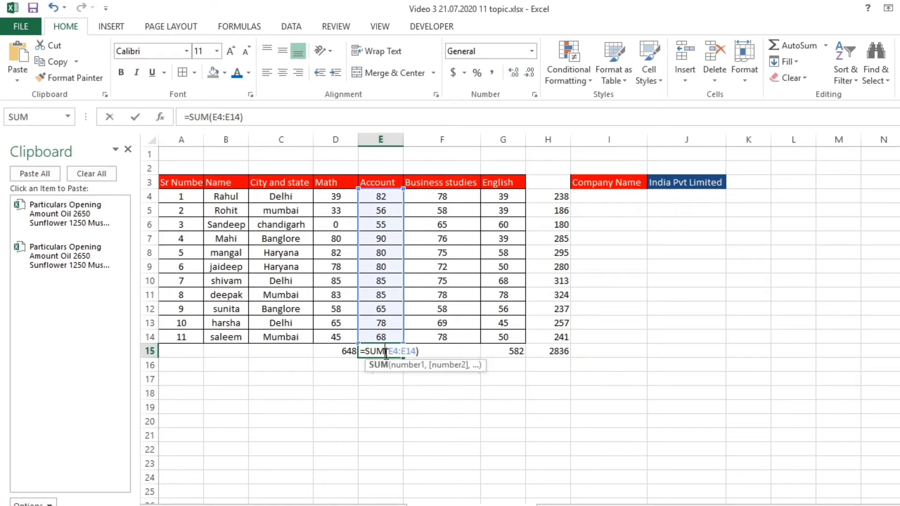
{"action": "left_click", "coordinate": [431, 381]}
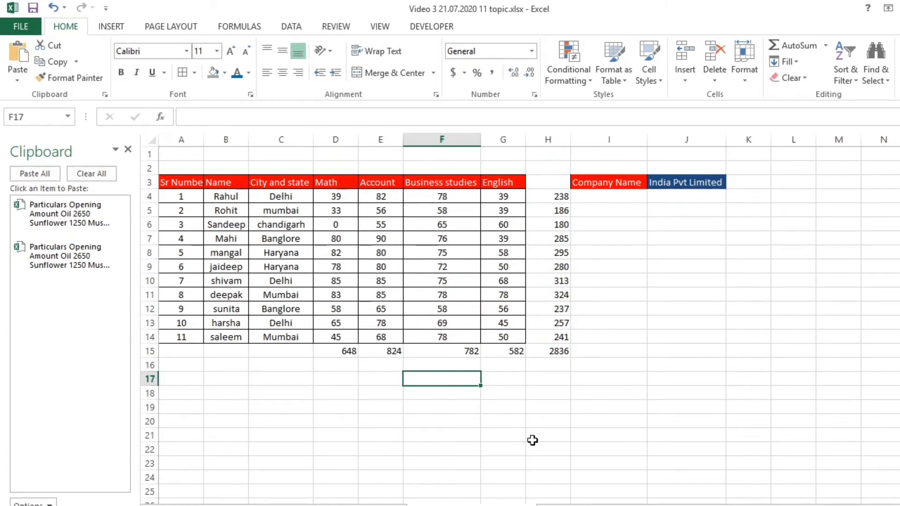
{"action": "left_click", "coordinate": [355, 350]}
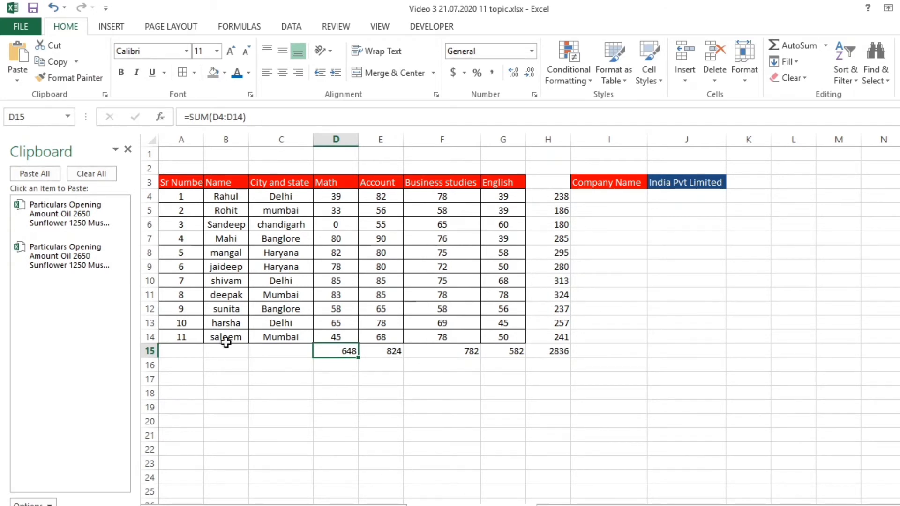
Continue the serial numbers below the table by entering 12, 13 and 14 in A15:A17
{"action": "left_click", "coordinate": [185, 310]}
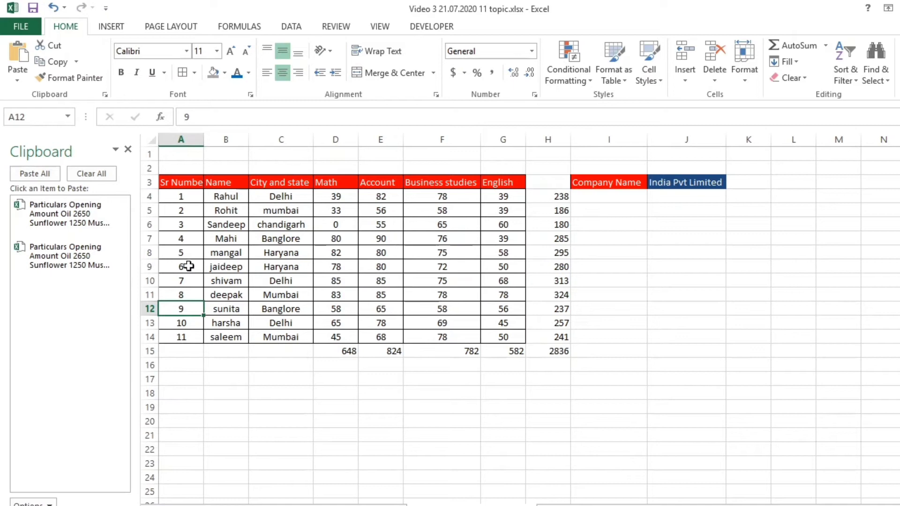
{"action": "left_click", "coordinate": [186, 350]}
{"action": "type", "text": "12"}
{"action": "key", "text": "Return"}
{"action": "type", "text": "13"}
{"action": "key", "text": "Return"}
{"action": "type", "text": "14"}
{"action": "key", "text": "Return"}
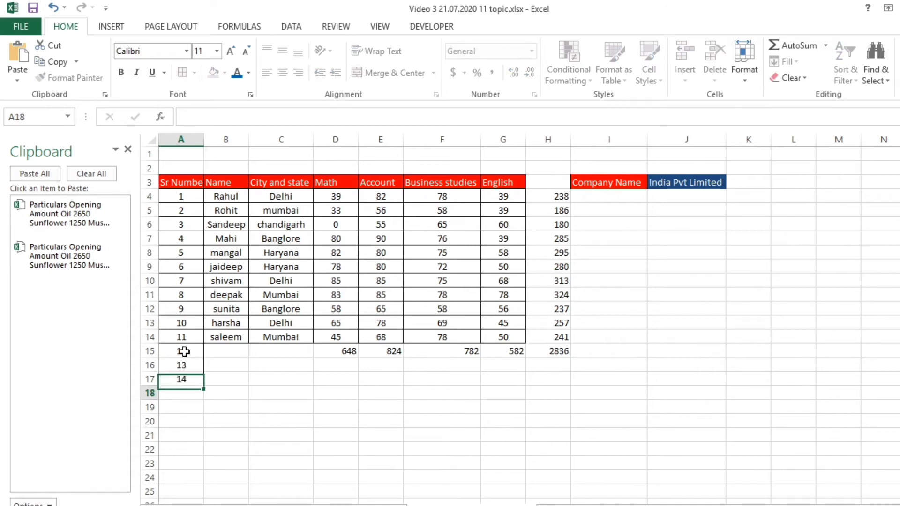
Fill the series from A15:A17 down to A53 so the serial numbers run to 50
{"action": "key", "text": "Up"}
{"action": "key", "text": "Up"}
{"action": "key", "text": "Up"}
{"action": "left_click_drag", "start_coordinate": [184, 352], "coordinate": [187, 379]}
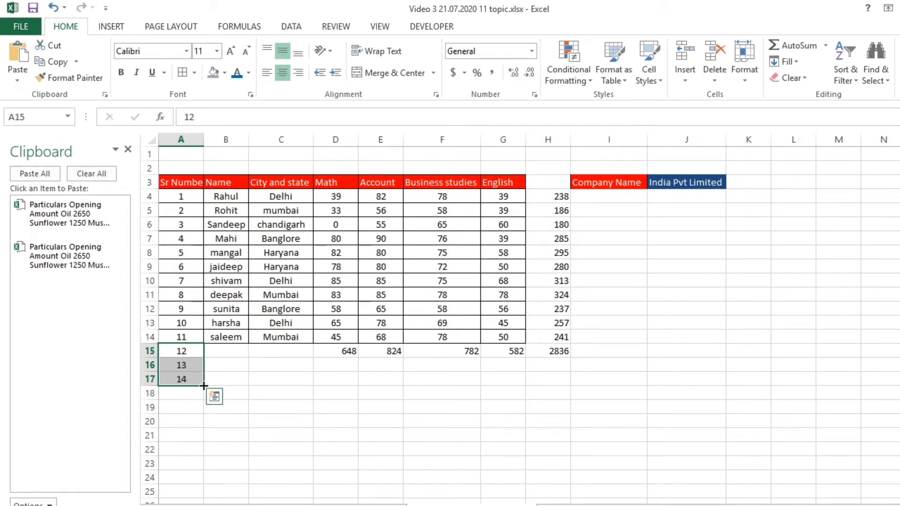
{"action": "left_click_drag", "start_coordinate": [203, 385], "coordinate": [197, 417]}
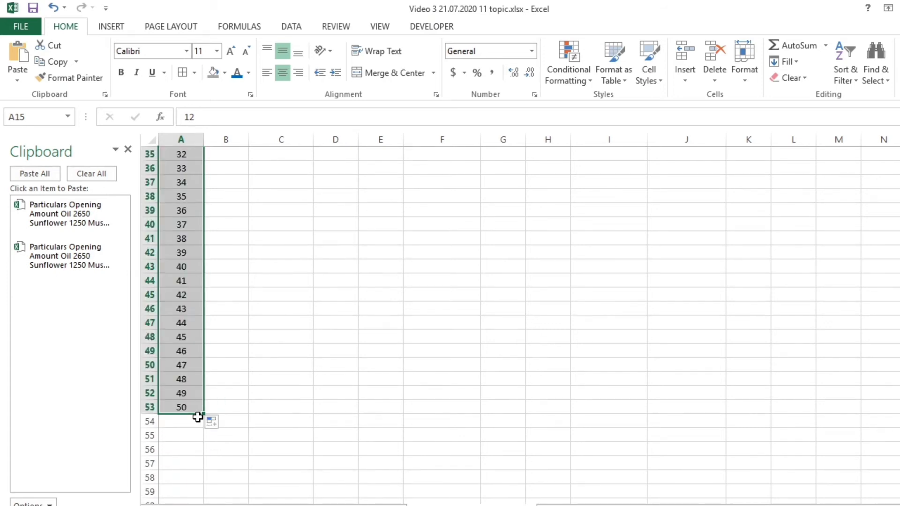
Enter Sunday in C18 and Monday in C19 below the table
{"action": "key", "text": "ctrl+Up"}
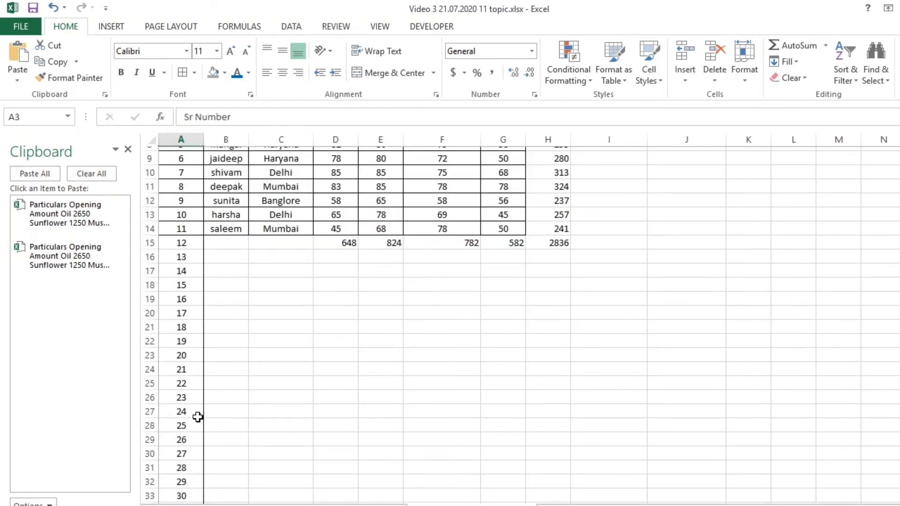
{"action": "key", "text": "Down"}
{"action": "key", "text": "Down"}
{"action": "key", "text": "Down"}
{"action": "key", "text": "Down"}
{"action": "key", "text": "Down"}
{"action": "key", "text": "Down"}
{"action": "key", "text": "Down"}
{"action": "key", "text": "Down"}
{"action": "key", "text": "Down"}
{"action": "key", "text": "Down"}
{"action": "key", "text": "Down"}
{"action": "key", "text": "Down"}
{"action": "key", "text": "Down"}
{"action": "key", "text": "Down"}
{"action": "key", "text": "Down"}
{"action": "key", "text": "Right"}
{"action": "key", "text": "Right"}
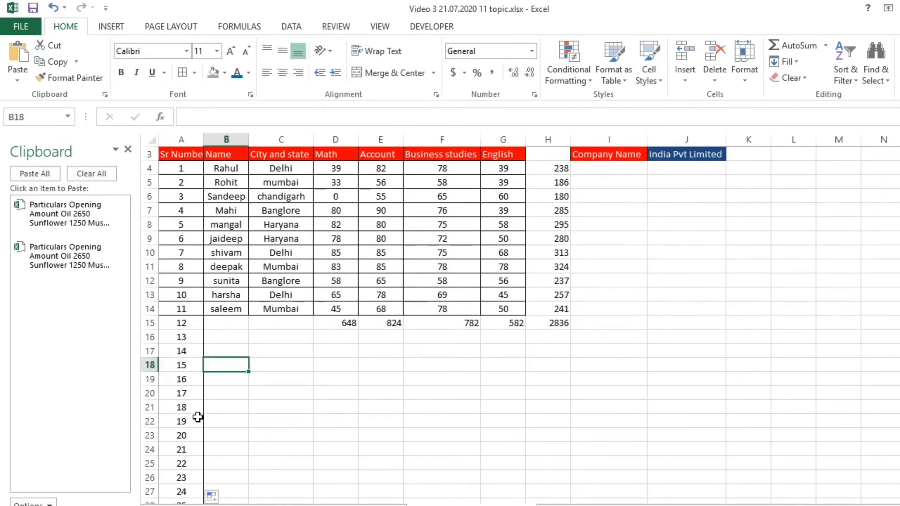
{"action": "type", "text": "su"}
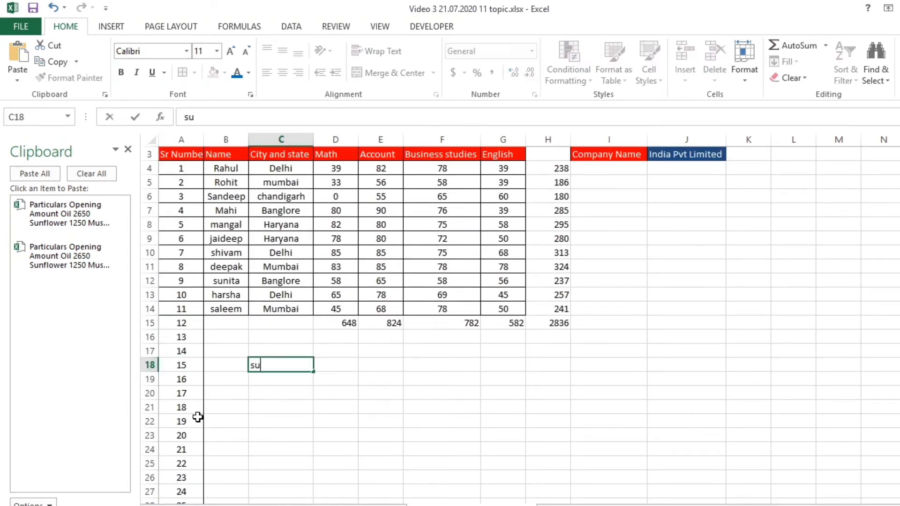
{"action": "type", "text": "nday"}
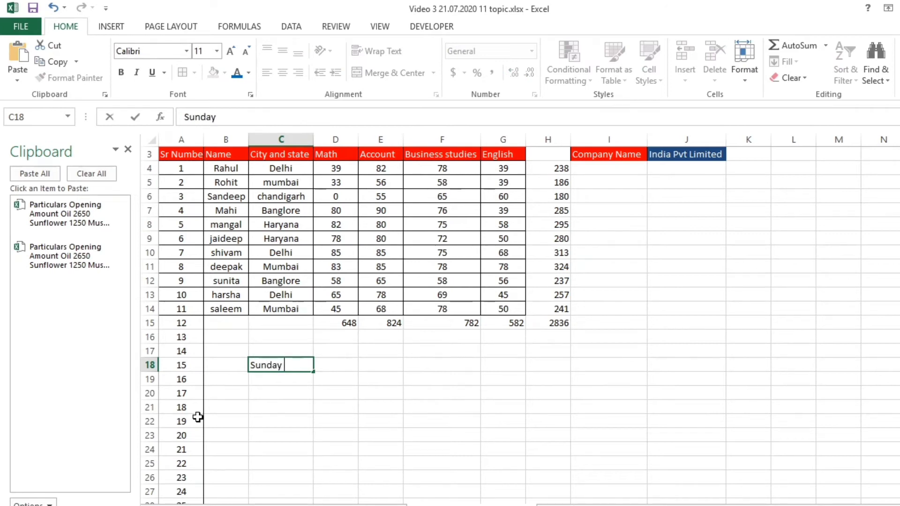
{"action": "key", "text": "Return"}
{"action": "type", "text": "monday"}
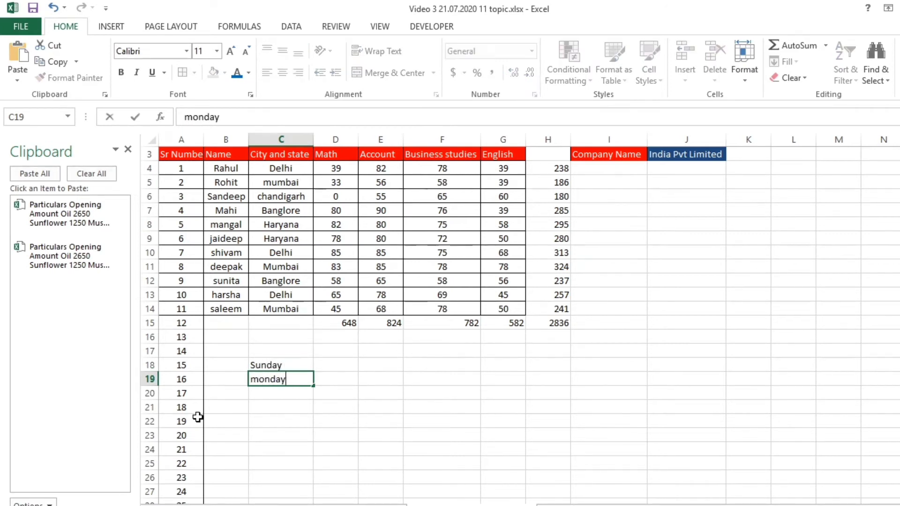
Fill the weekday series from C18:C19 down to Saturday in C24
{"action": "key", "text": "Up"}
{"action": "key", "text": "shift+Down"}
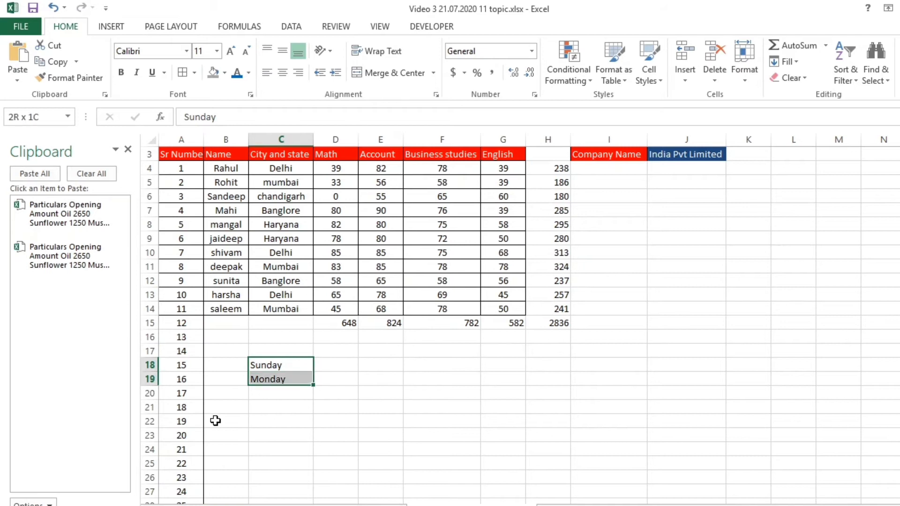
{"action": "left_click_drag", "start_coordinate": [313, 384], "coordinate": [313, 457]}
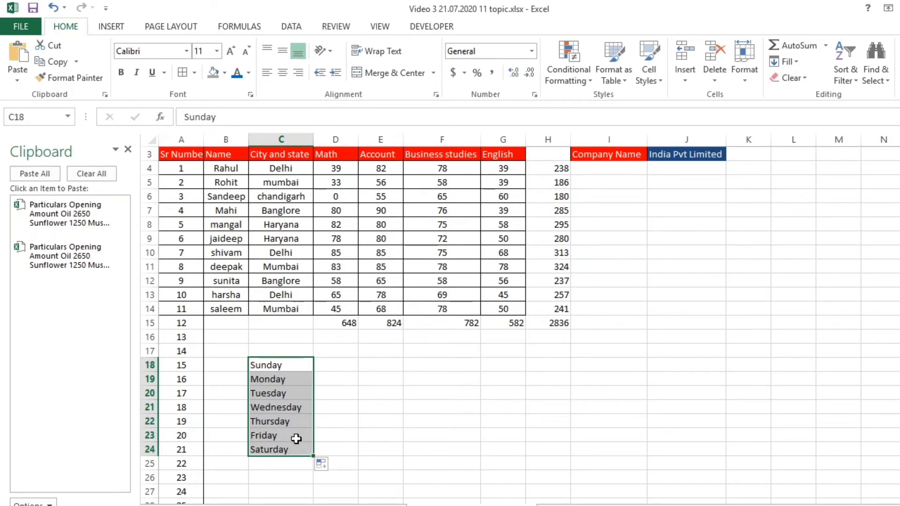
{"action": "left_click", "coordinate": [348, 361]}
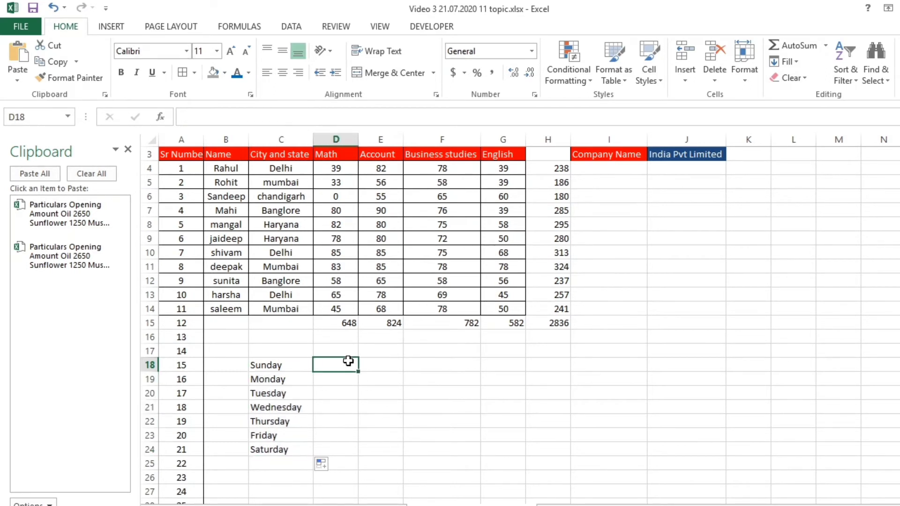
{"action": "left_click", "coordinate": [293, 364]}
{"action": "key", "text": "shift+Down"}
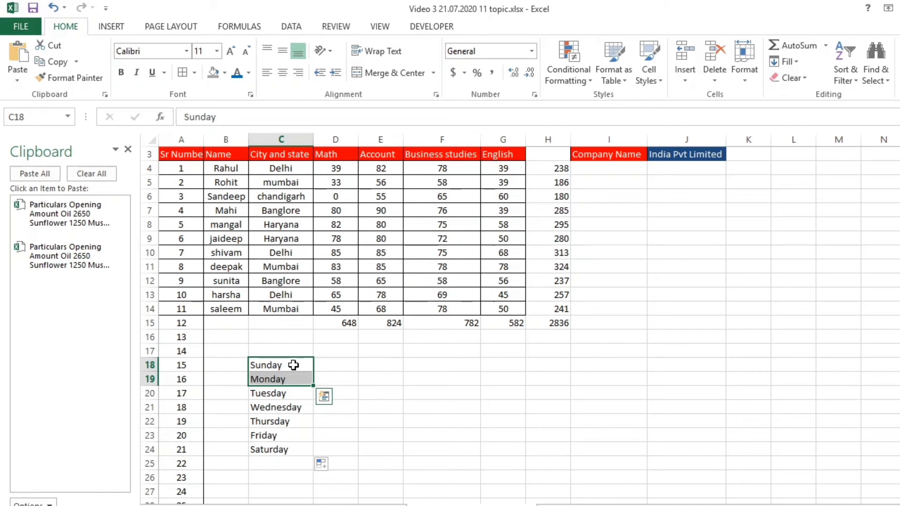
Enter Sunday in D18 and fill the weekdays down to D24 from that single cell
{"action": "left_click", "coordinate": [338, 364]}
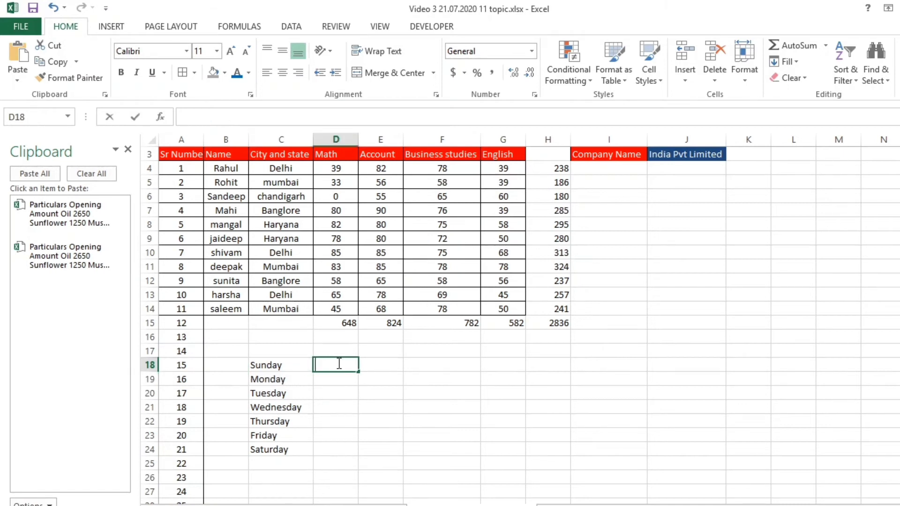
{"action": "type", "text": "sunday"}
{"action": "key", "text": "Tab"}
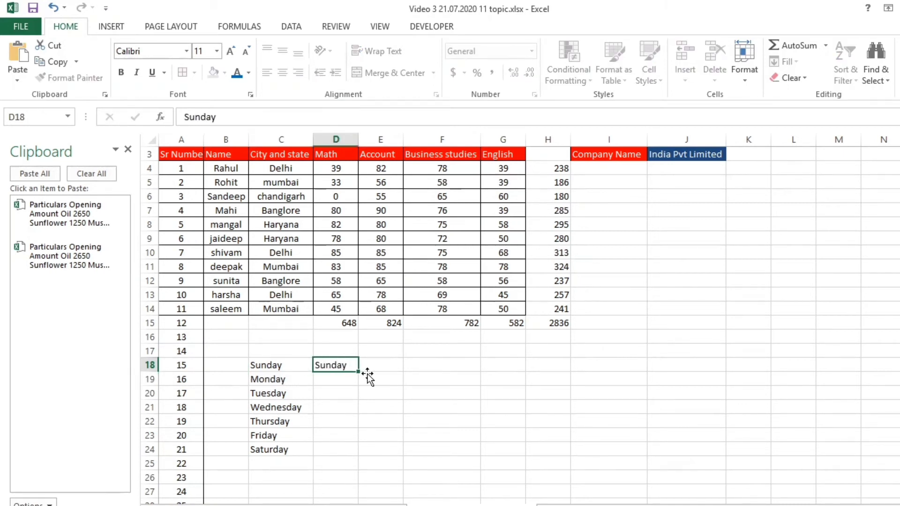
{"action": "left_click", "coordinate": [350, 366]}
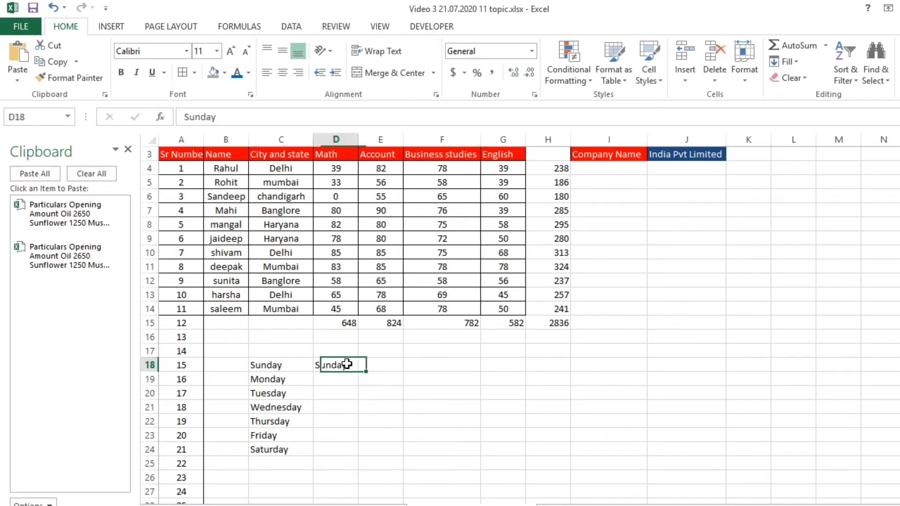
{"action": "left_click_drag", "start_coordinate": [359, 372], "coordinate": [357, 454]}
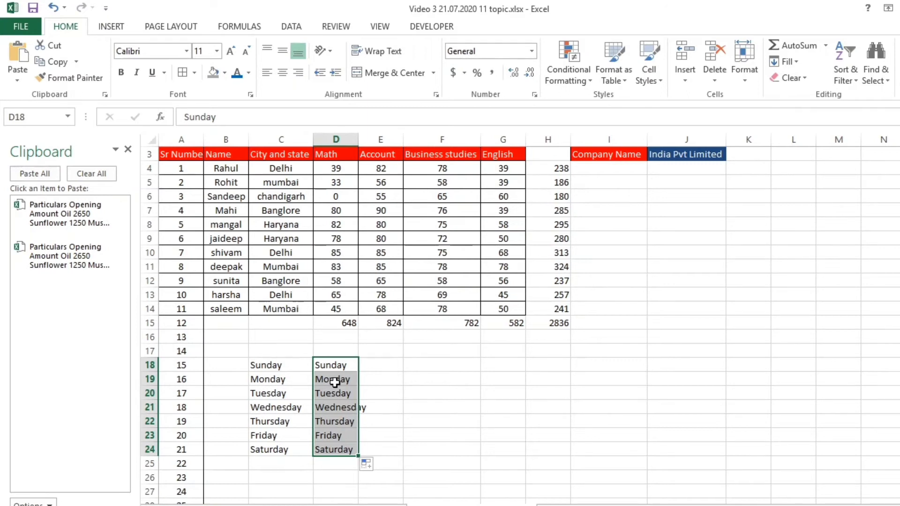
Enter 1 in F20 and fill it down to F25 from that single cell
{"action": "left_click", "coordinate": [477, 388]}
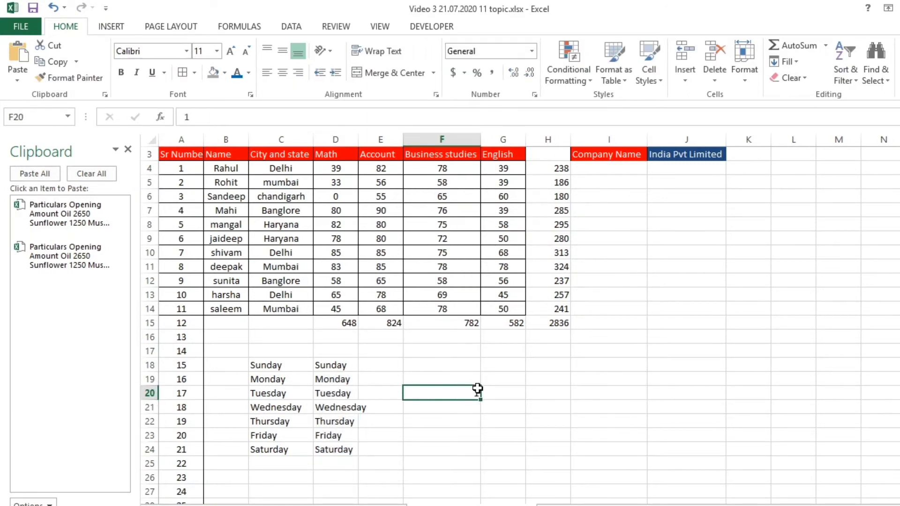
{"action": "left_click_drag", "start_coordinate": [480, 399], "coordinate": [483, 469]}
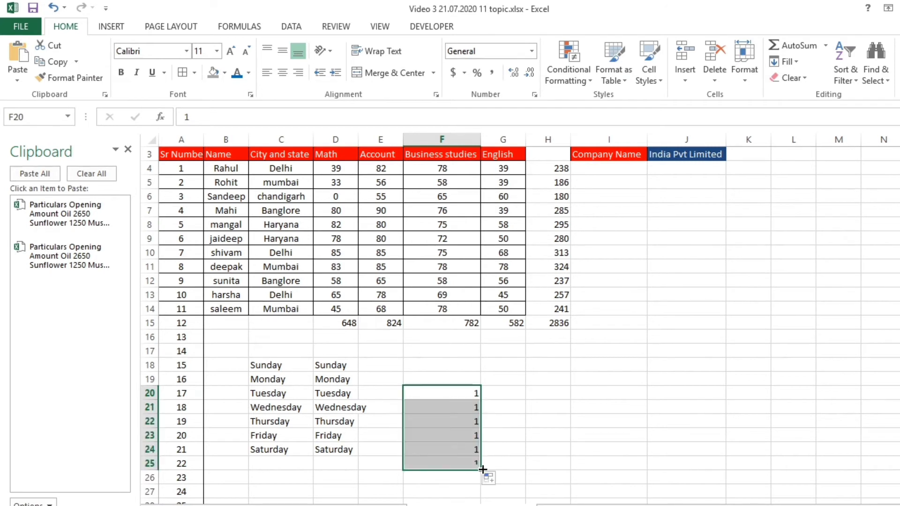
{"action": "left_click", "coordinate": [474, 392]}
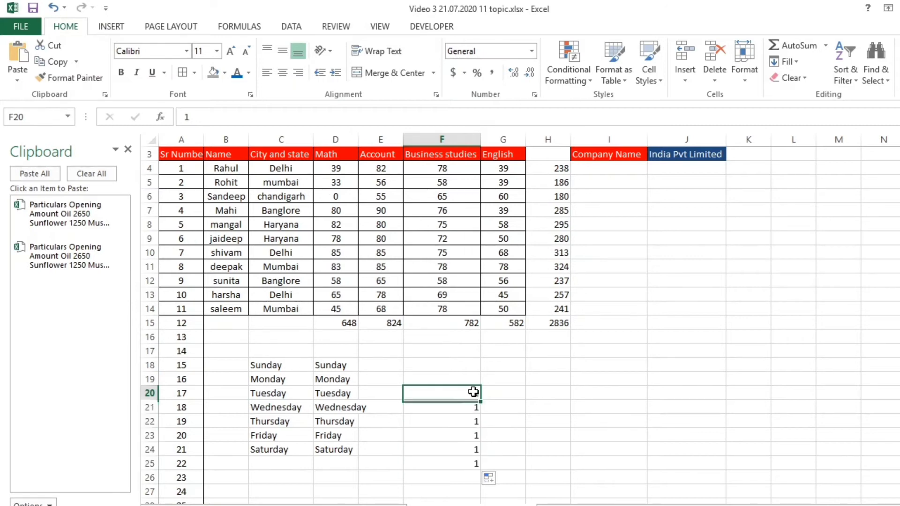
{"action": "left_click_drag", "start_coordinate": [482, 403], "coordinate": [483, 451]}
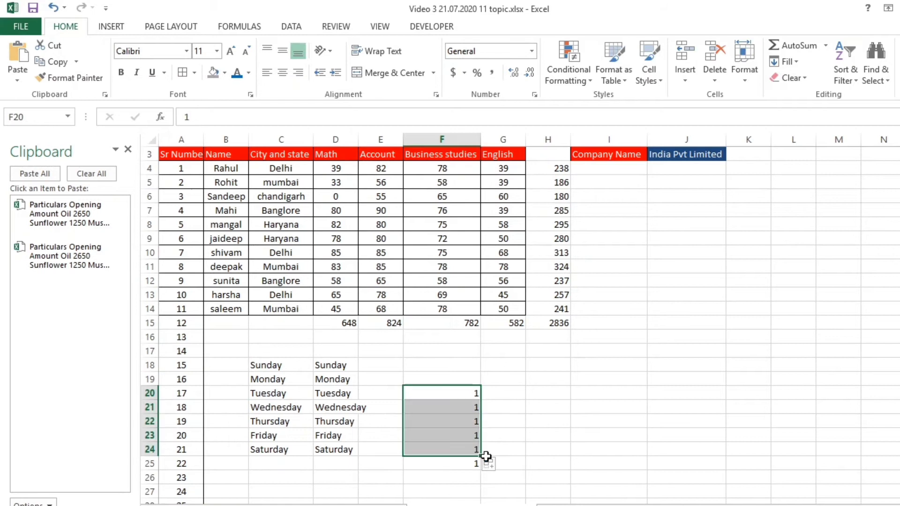
Enter 1 in G20 and 2 in G21, and fill the number series down to 6 in G25
{"action": "left_click", "coordinate": [498, 402]}
{"action": "left_click", "coordinate": [500, 397]}
{"action": "type", "text": "1"}
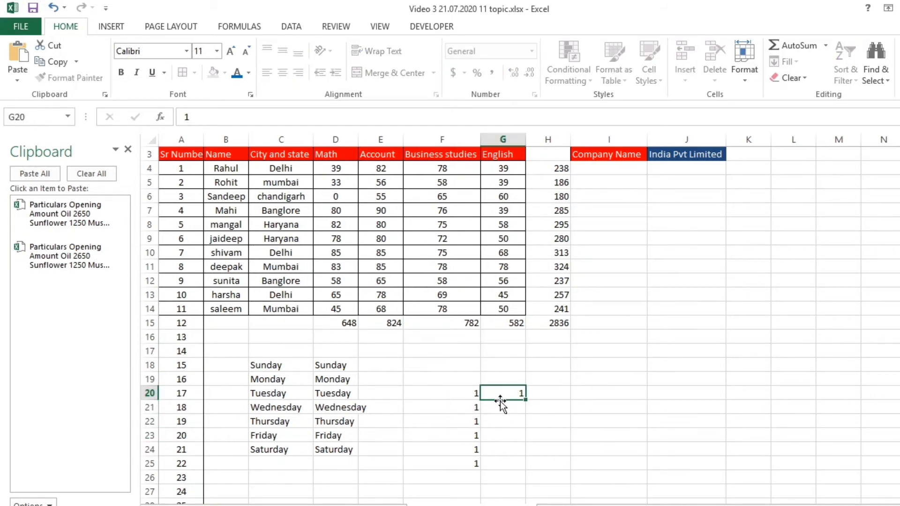
{"action": "key", "text": "Return"}
{"action": "type", "text": "2"}
{"action": "key", "text": "Up"}
{"action": "key", "text": "Down"}
{"action": "key", "text": "Up"}
{"action": "key", "text": "shift+Down"}
{"action": "left_click_drag", "start_coordinate": [526, 416], "coordinate": [533, 481]}
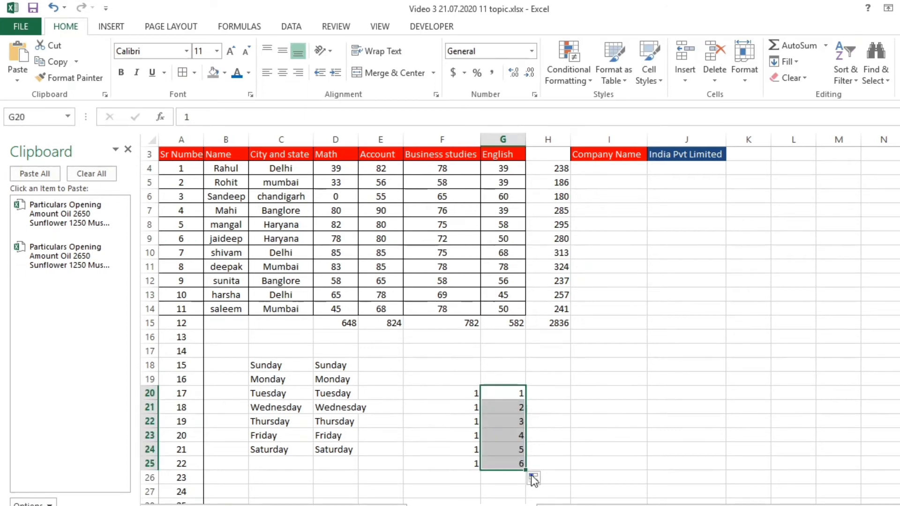
Clear the two number series in F20:G25
{"action": "left_click", "coordinate": [464, 382]}
{"action": "key", "text": "Down"}
{"action": "key", "text": "shift+Right"}
{"action": "key", "text": "shift+Down"}
{"action": "key", "text": "shift+Down"}
{"action": "key", "text": "shift+Down"}
{"action": "key", "text": "shift+Down"}
{"action": "key", "text": "shift+Down"}
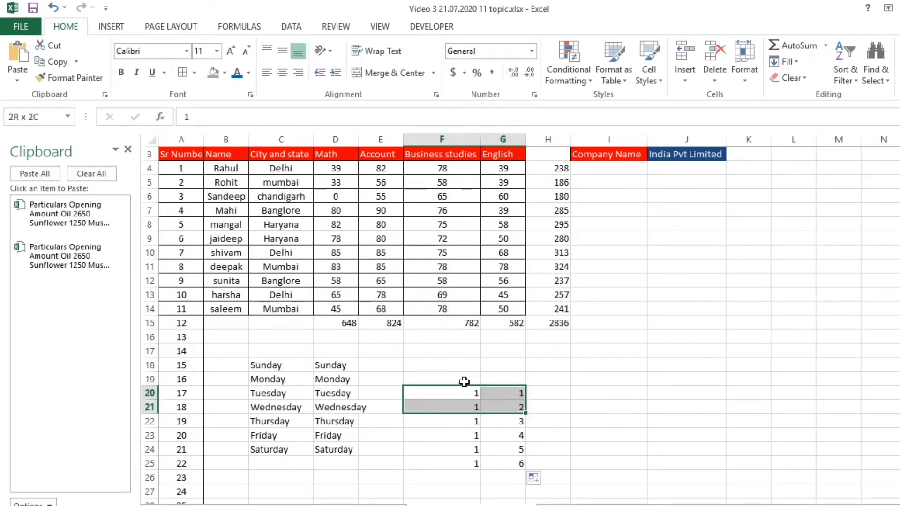
{"action": "key", "text": "Delete"}
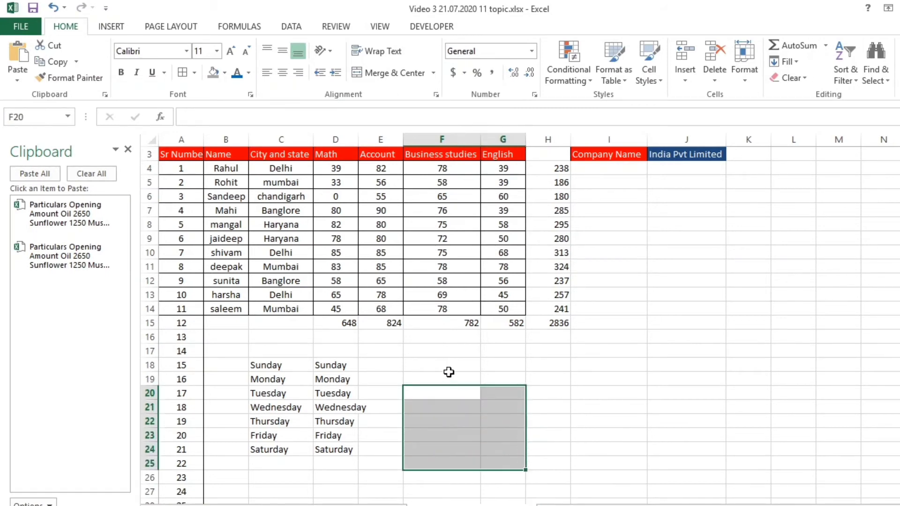
Enter jan in F18 and feb in F19, and fill the months from F18 alone down to sep in F26
{"action": "left_click", "coordinate": [449, 375]}
{"action": "left_click", "coordinate": [448, 368]}
{"action": "type", "text": "jan"}
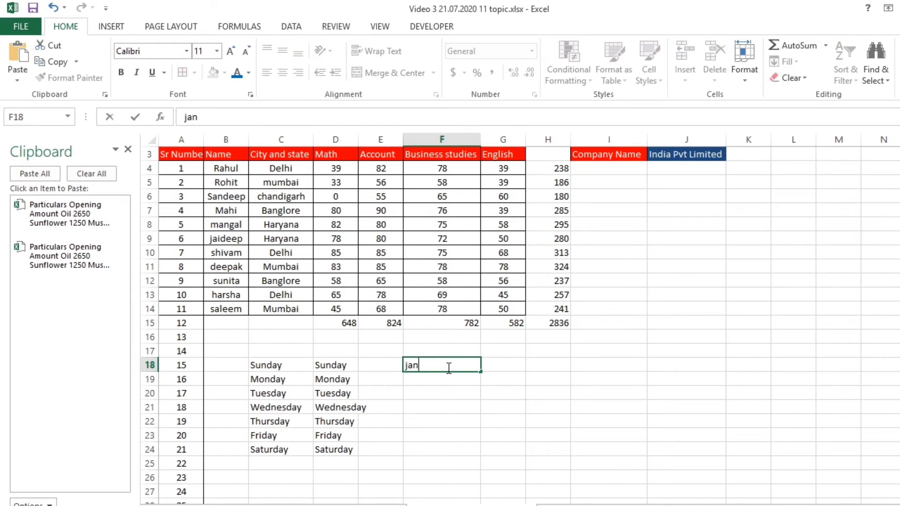
{"action": "key", "text": "Return"}
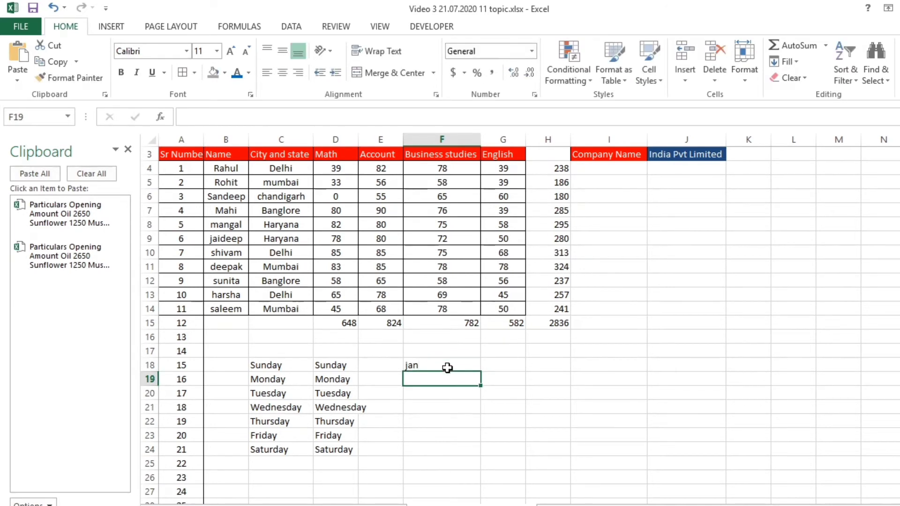
{"action": "type", "text": "feb"}
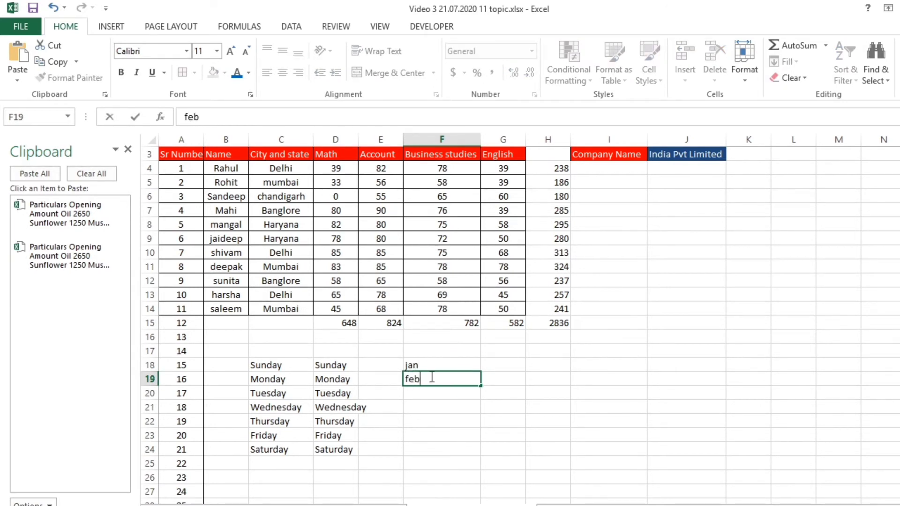
{"action": "left_click", "coordinate": [425, 366]}
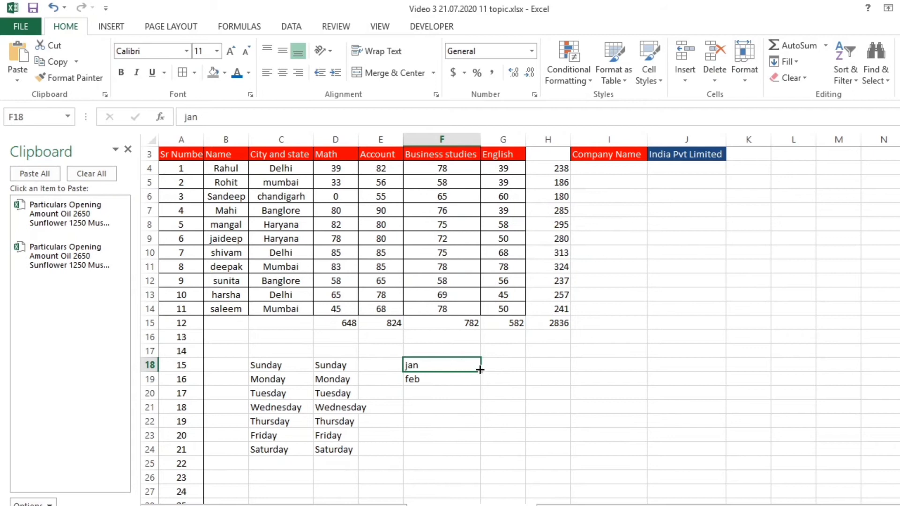
{"action": "left_click_drag", "start_coordinate": [481, 370], "coordinate": [489, 482]}
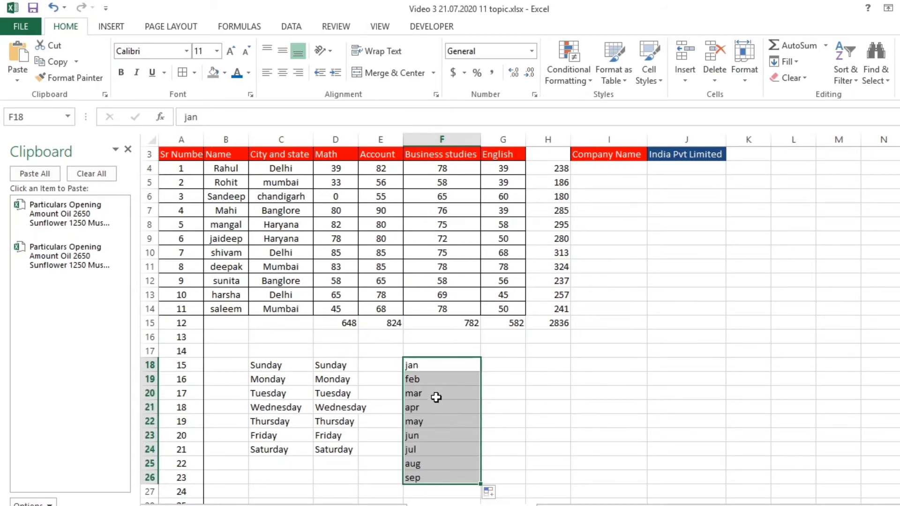
{"action": "left_click", "coordinate": [509, 417]}
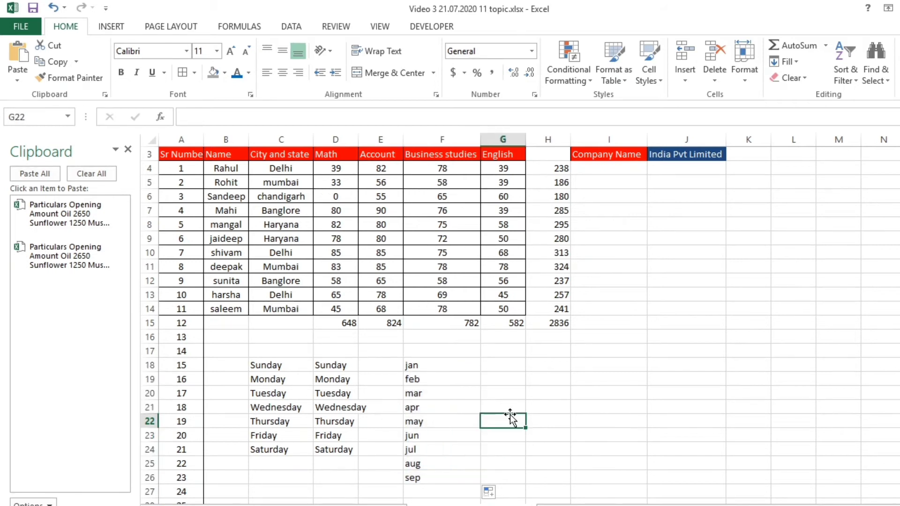
Clear the month series from F18 down through F29
{"action": "key", "text": "Left"}
{"action": "key", "text": "Left"}
{"action": "key", "text": "Up"}
{"action": "key", "text": "Up"}
{"action": "key", "text": "Up"}
{"action": "key", "text": "Up"}
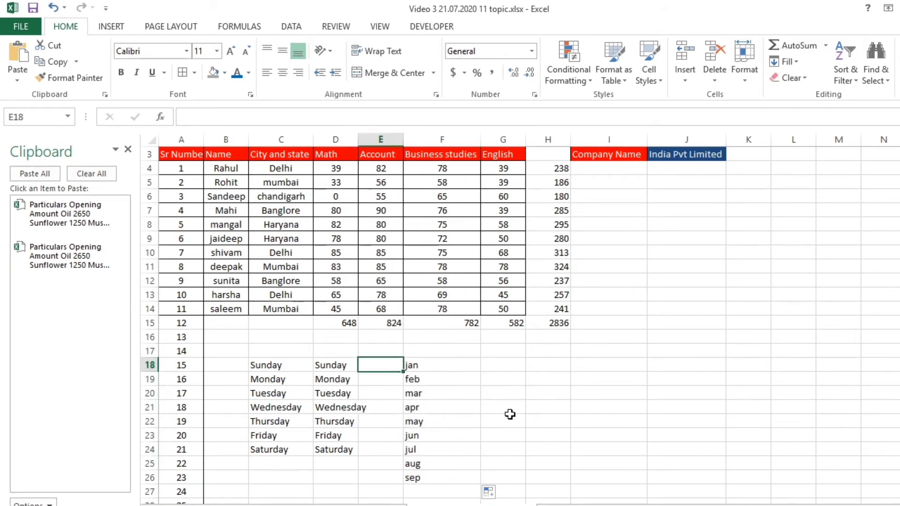
{"action": "key", "text": "Right"}
{"action": "key", "text": "shift+Down"}
{"action": "key", "text": "shift+Down"}
{"action": "key", "text": "shift+Down"}
{"action": "key", "text": "shift+Down"}
{"action": "key", "text": "shift+Down"}
{"action": "key", "text": "shift+Down"}
{"action": "key", "text": "shift+Down"}
{"action": "key", "text": "shift+Down"}
{"action": "key", "text": "shift+Down"}
{"action": "key", "text": "shift+Down"}
{"action": "key", "text": "shift+Down"}
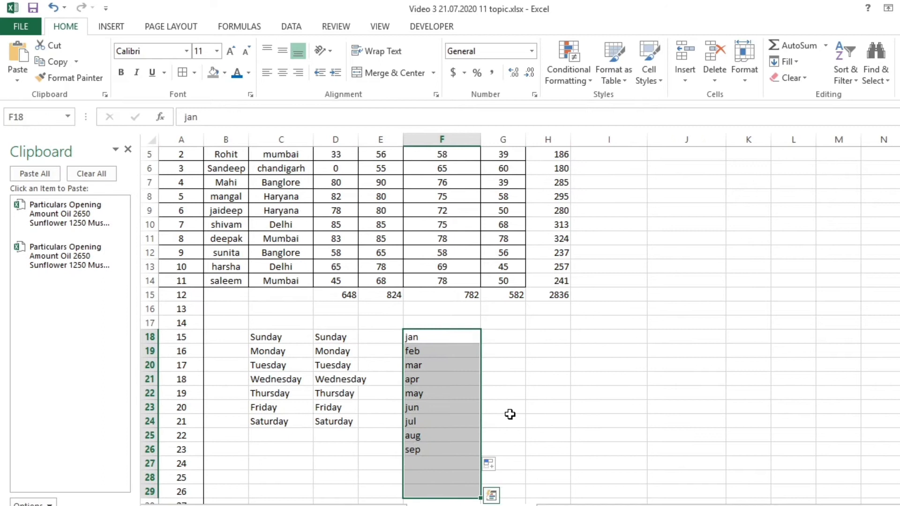
{"action": "key", "text": "Delete"}
Clear both weekday series in C18:D24
{"action": "key", "text": "Left"}
{"action": "key", "text": "Left"}
{"action": "key", "text": "Left"}
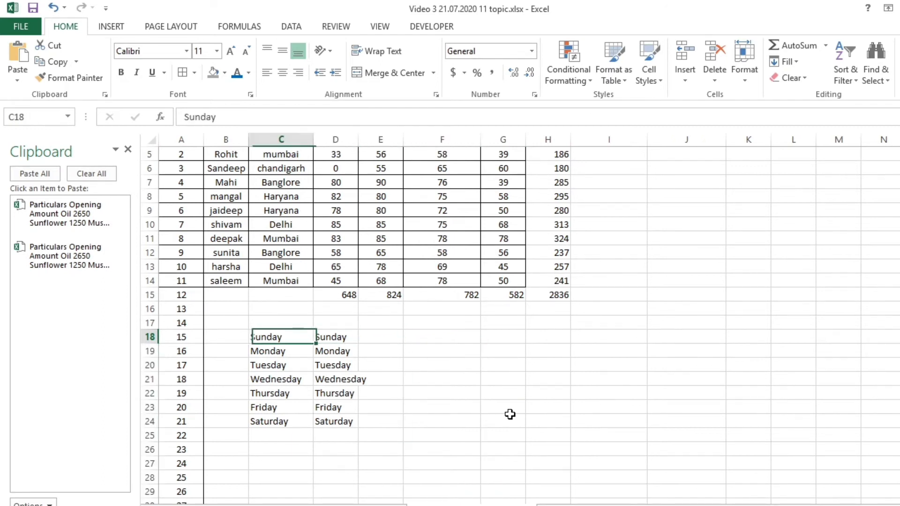
{"action": "key", "text": "shift+Right"}
{"action": "key", "text": "shift+Down"}
{"action": "key", "text": "shift+Down"}
{"action": "key", "text": "shift+Down"}
{"action": "key", "text": "shift+Down"}
{"action": "key", "text": "shift+Down"}
{"action": "key", "text": "shift+Down"}
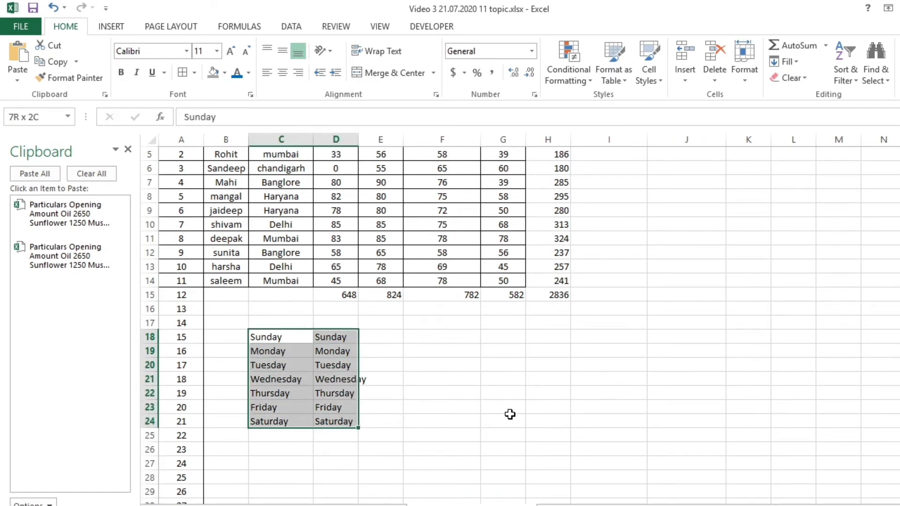
{"action": "key", "text": "Delete"}
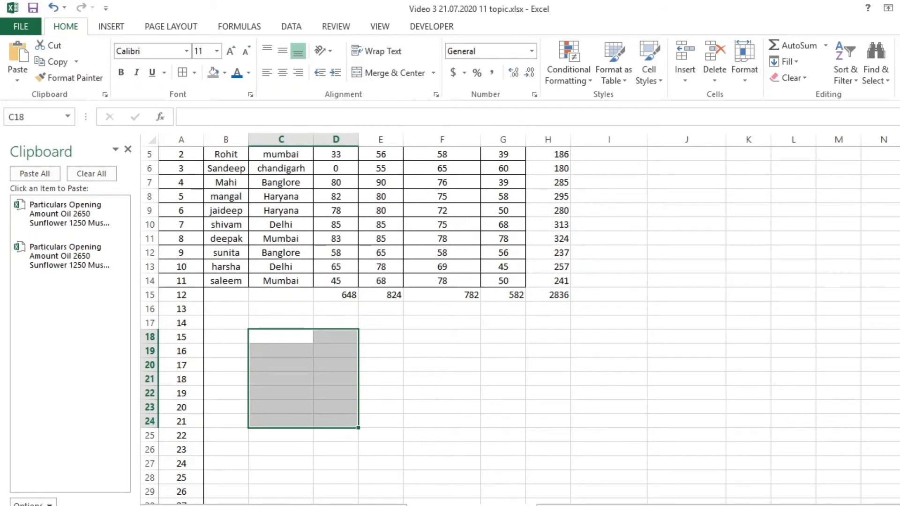
Clear H4:I17 to remove the totals column beside the English marks
{"action": "key", "text": "Up"}
{"action": "key", "text": "Up"}
{"action": "key", "text": "Up"}
{"action": "key", "text": "Up"}
{"action": "key", "text": "Up"}
{"action": "key", "text": "Up"}
{"action": "key", "text": "Up"}
{"action": "key", "text": "Up"}
{"action": "key", "text": "Up"}
{"action": "key", "text": "Up"}
{"action": "key", "text": "Up"}
{"action": "key", "text": "Up"}
{"action": "key", "text": "Up"}
{"action": "key", "text": "Up"}
{"action": "key", "text": "Up"}
{"action": "key", "text": "Up"}
{"action": "key", "text": "Up"}
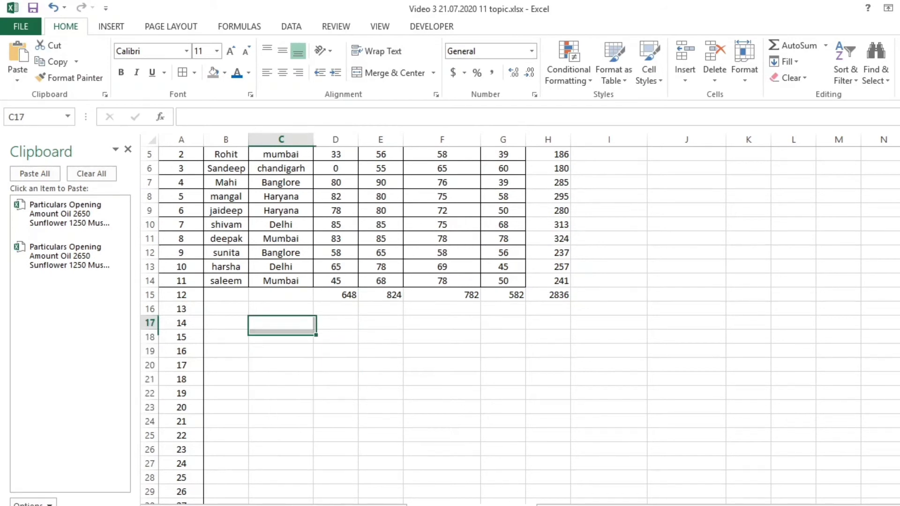
{"action": "key", "text": "Down"}
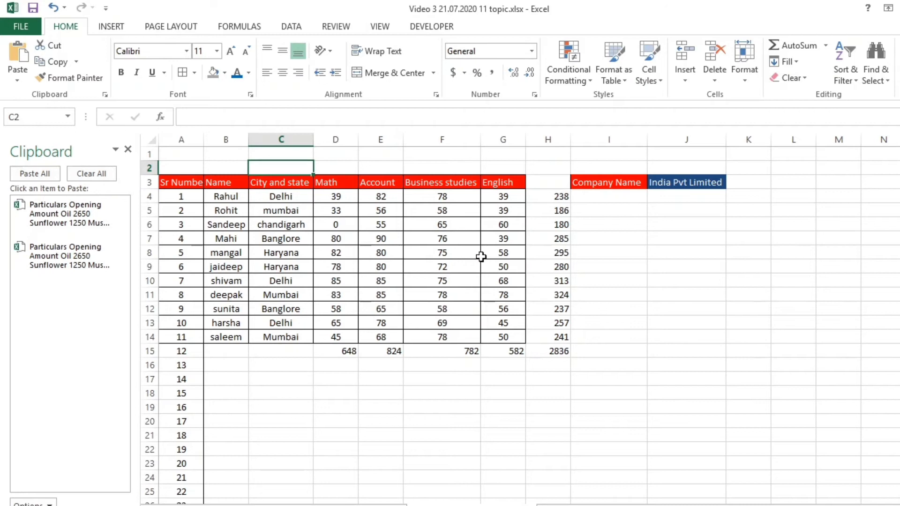
{"action": "left_click", "coordinate": [559, 196]}
{"action": "left_click_drag", "start_coordinate": [571, 377], "coordinate": [572, 376]}
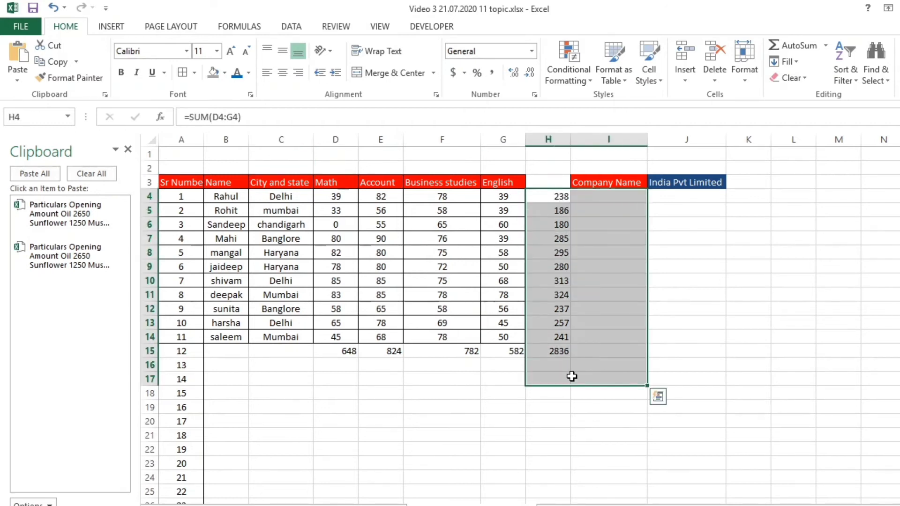
{"action": "key", "text": "Delete"}
{"action": "left_click", "coordinate": [560, 298]}
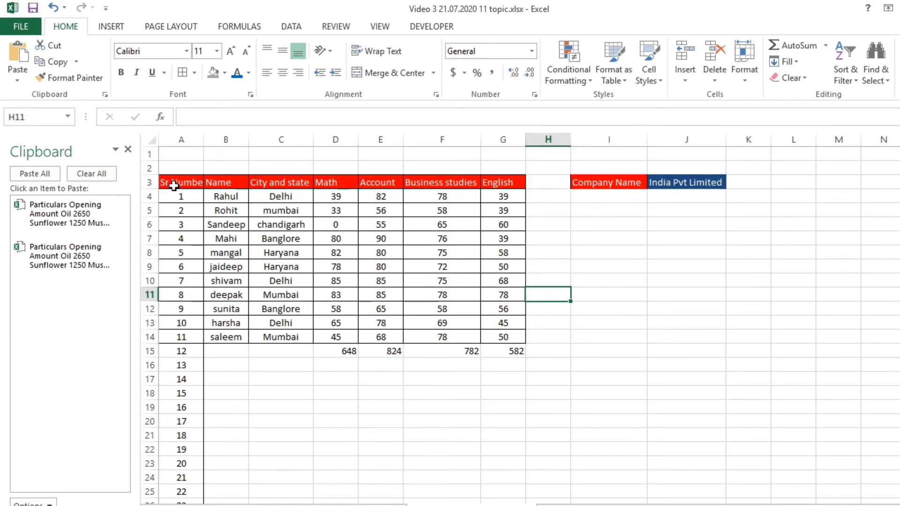
Look down the sheet along the serial numbers to row 40 and return to row 1 above the marks table
{"action": "key", "text": "Down"}
{"action": "key", "text": "Down"}
{"action": "key", "text": "Down"}
{"action": "key", "text": "Down"}
{"action": "key", "text": "Down"}
{"action": "key", "text": "Down"}
{"action": "key", "text": "Down"}
{"action": "key", "text": "Down"}
{"action": "key", "text": "Down"}
{"action": "key", "text": "Down"}
{"action": "key", "text": "Down"}
{"action": "key", "text": "Down"}
{"action": "key", "text": "Down"}
{"action": "key", "text": "Down"}
{"action": "key", "text": "Down"}
{"action": "key", "text": "Down"}
{"action": "key", "text": "Down"}
{"action": "key", "text": "Down"}
{"action": "key", "text": "Down"}
{"action": "key", "text": "Down"}
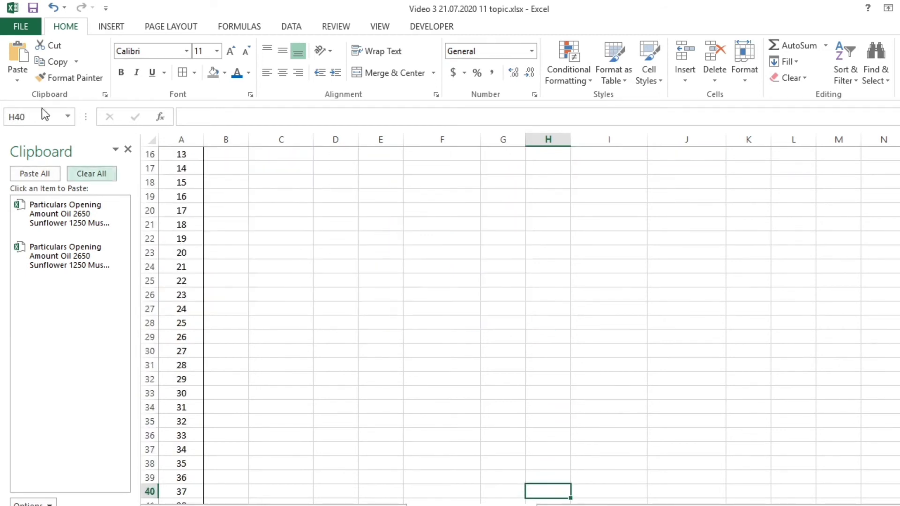
{"action": "key", "text": "Up"}
{"action": "key", "text": "Up"}
{"action": "key", "text": "Up"}
{"action": "key", "text": "Up"}
{"action": "key", "text": "Up"}
{"action": "key", "text": "Up"}
{"action": "key", "text": "Up"}
{"action": "key", "text": "Up"}
{"action": "key", "text": "Up"}
{"action": "key", "text": "Up"}
{"action": "key", "text": "Up"}
{"action": "key", "text": "Up"}
{"action": "key", "text": "Up"}
{"action": "key", "text": "Up"}
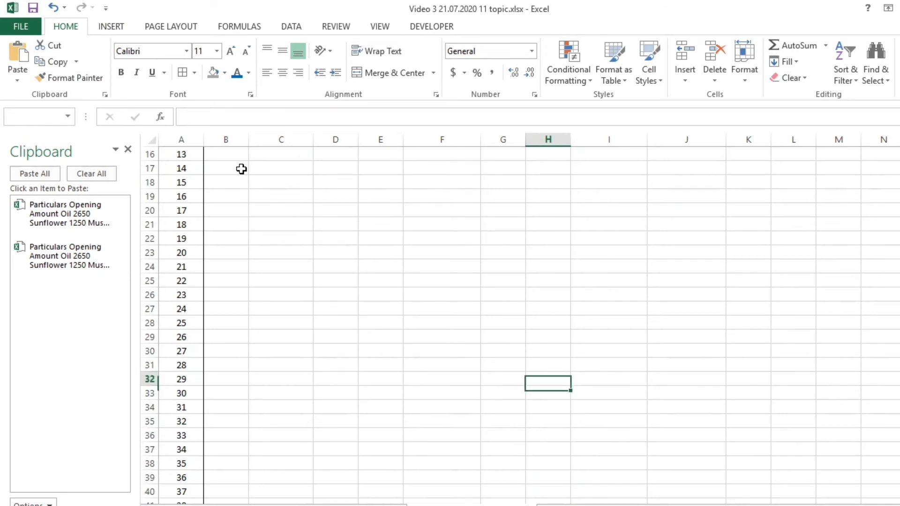
{"action": "key", "text": "Left"}
{"action": "key", "text": "Left"}
{"action": "key", "text": "Left"}
{"action": "key", "text": "Up"}
{"action": "key", "text": "Up"}
{"action": "key", "text": "Up"}
{"action": "key", "text": "Up"}
{"action": "key", "text": "Up"}
{"action": "key", "text": "Up"}
{"action": "key", "text": "Up"}
{"action": "key", "text": "Up"}
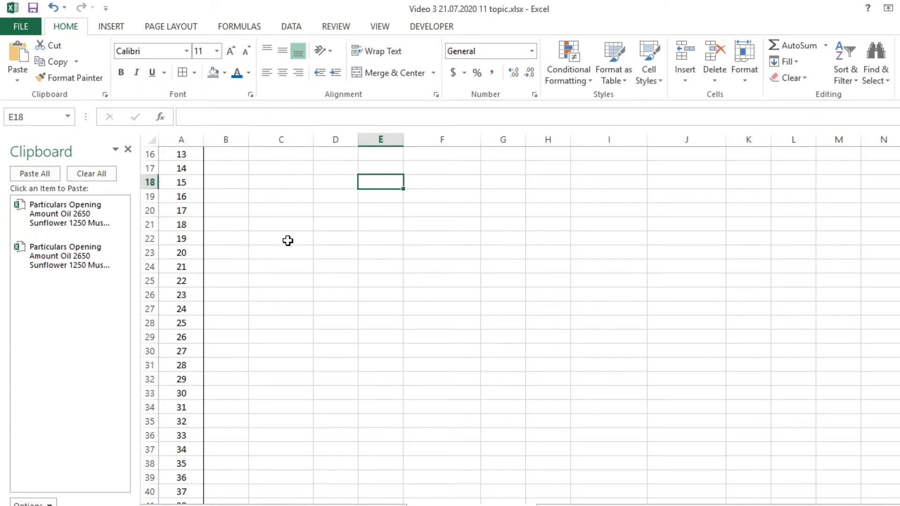
{"action": "key", "text": "Up"}
{"action": "key", "text": "Up"}
{"action": "key", "text": "Up"}
{"action": "key", "text": "Up"}
{"action": "key", "text": "Up"}
{"action": "key", "text": "Up"}
{"action": "key", "text": "Up"}
{"action": "key", "text": "Up"}
{"action": "key", "text": "Up"}
{"action": "key", "text": "Up"}
{"action": "key", "text": "Up"}
{"action": "key", "text": "Up"}
{"action": "key", "text": "Up"}
{"action": "key", "text": "Up"}
{"action": "key", "text": "Up"}
{"action": "key", "text": "Up"}
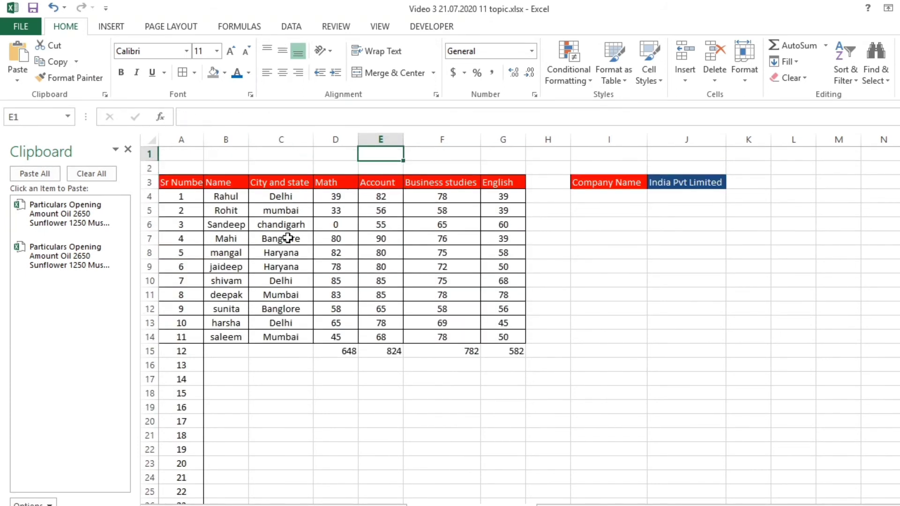
Look through the serial numbers in column A down past the end of the list to row 56
{"action": "key", "text": "Down"}
{"action": "key", "text": "Down"}
{"action": "key", "text": "Down"}
{"action": "key", "text": "Down"}
{"action": "key", "text": "Down"}
{"action": "key", "text": "Down"}
{"action": "key", "text": "Down"}
{"action": "key", "text": "Down"}
{"action": "key", "text": "Down"}
{"action": "key", "text": "Down"}
{"action": "key", "text": "Down"}
{"action": "key", "text": "Down"}
{"action": "key", "text": "Down"}
{"action": "key", "text": "Down"}
{"action": "key", "text": "Down"}
{"action": "key", "text": "Down"}
{"action": "key", "text": "Down"}
{"action": "key", "text": "Down"}
{"action": "key", "text": "Down"}
{"action": "key", "text": "Down"}
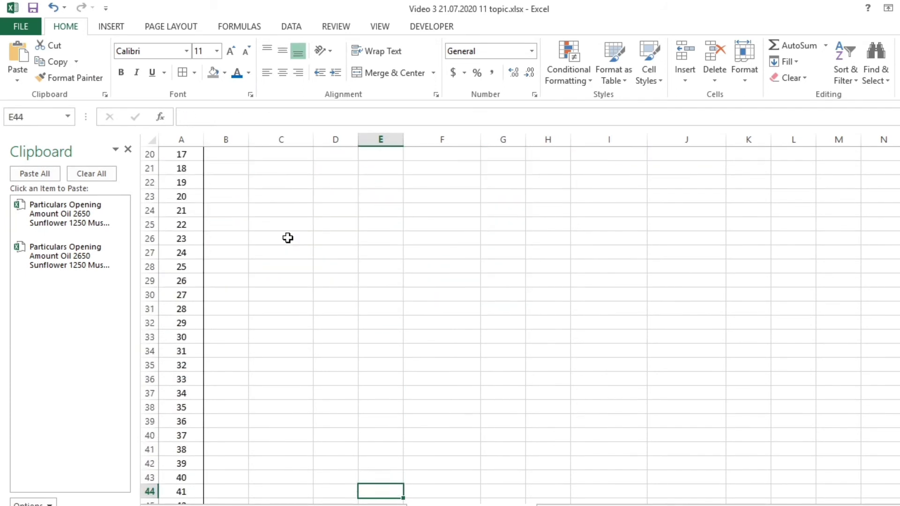
{"action": "key", "text": "Down"}
{"action": "key", "text": "Down"}
{"action": "key", "text": "Down"}
{"action": "key", "text": "Down"}
{"action": "key", "text": "Down"}
{"action": "key", "text": "Down"}
{"action": "key", "text": "Down"}
{"action": "key", "text": "Down"}
{"action": "key", "text": "Down"}
{"action": "key", "text": "Down"}
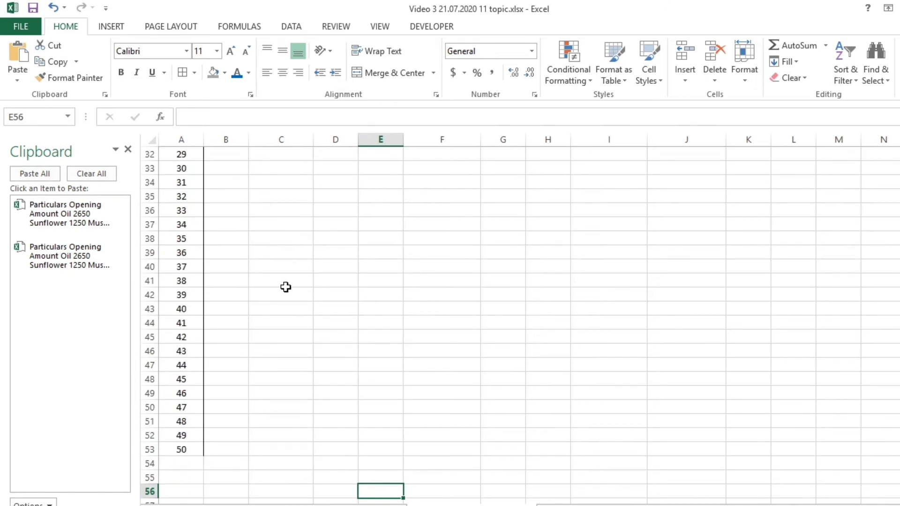
Return from the serial numbers around row 42 to the City and state heading in C3
{"action": "left_click", "coordinate": [332, 294]}
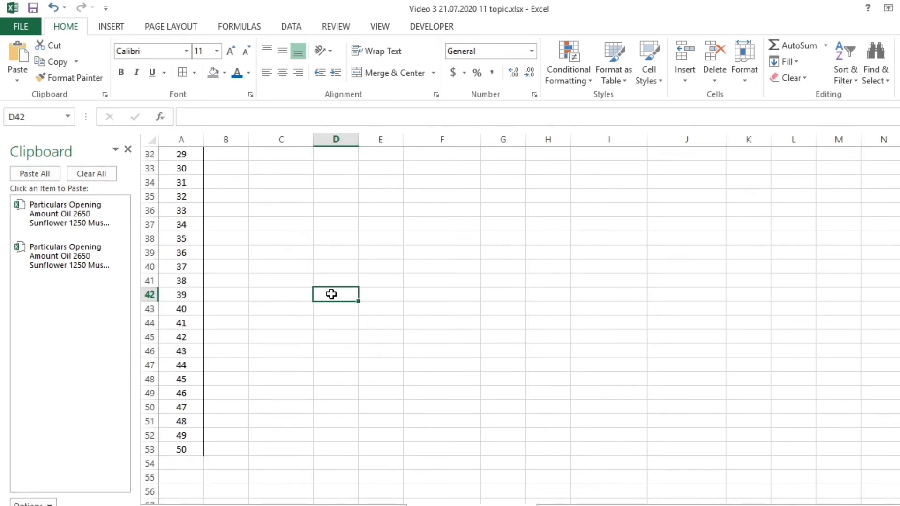
{"action": "left_click", "coordinate": [287, 294]}
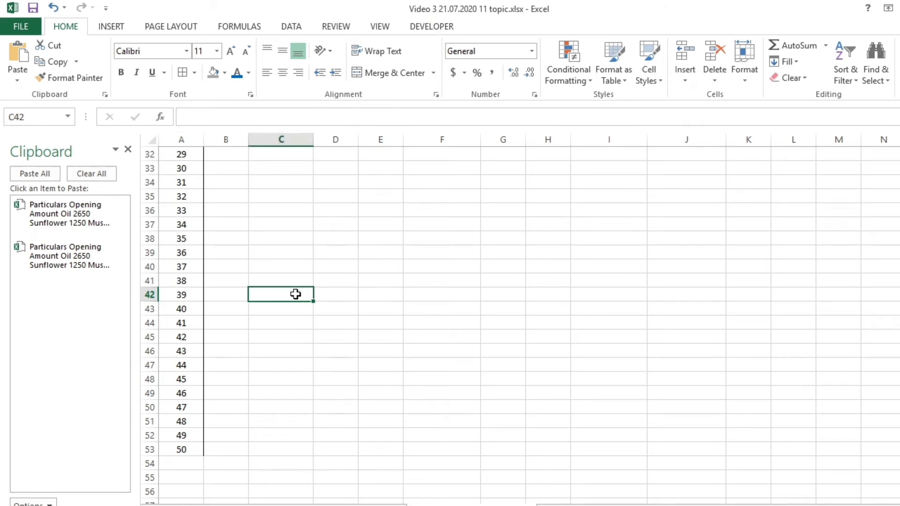
{"action": "key", "text": "ctrl+Up"}
{"action": "key", "text": "Up"}
{"action": "key", "text": "Down"}
{"action": "key", "text": "Down"}
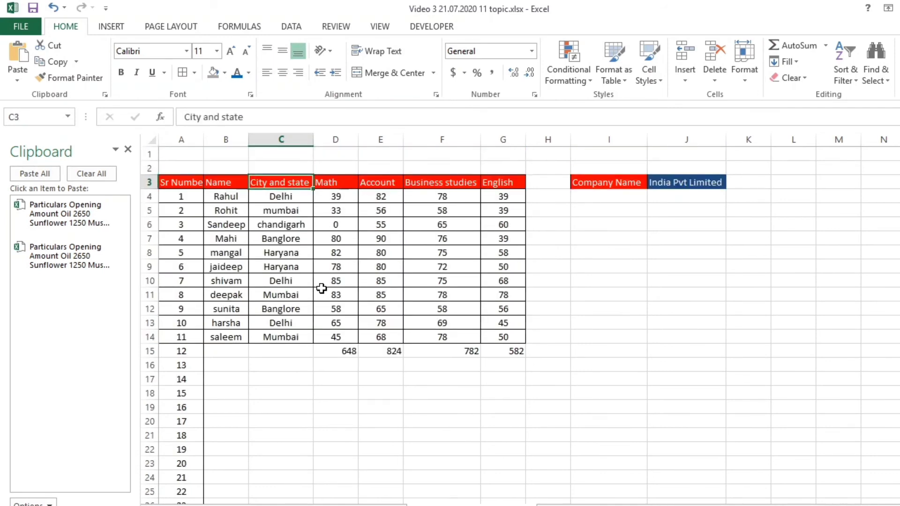
Look down column D past the Math marks and their total, and return to D1
{"action": "key", "text": "Right"}
{"action": "key", "text": "Up"}
{"action": "key", "text": "Down"}
{"action": "key", "text": "Down"}
{"action": "key", "text": "Down"}
{"action": "key", "text": "Down"}
{"action": "key", "text": "Down"}
{"action": "key", "text": "Down"}
{"action": "key", "text": "Down"}
{"action": "key", "text": "Down"}
{"action": "key", "text": "Down"}
{"action": "key", "text": "Down"}
{"action": "key", "text": "Down"}
{"action": "key", "text": "Down"}
{"action": "key", "text": "Down"}
{"action": "key", "text": "Down"}
{"action": "key", "text": "Down"}
{"action": "key", "text": "Down"}
{"action": "key", "text": "Down"}
{"action": "key", "text": "Down"}
{"action": "key", "text": "Down"}
{"action": "key", "text": "Down"}
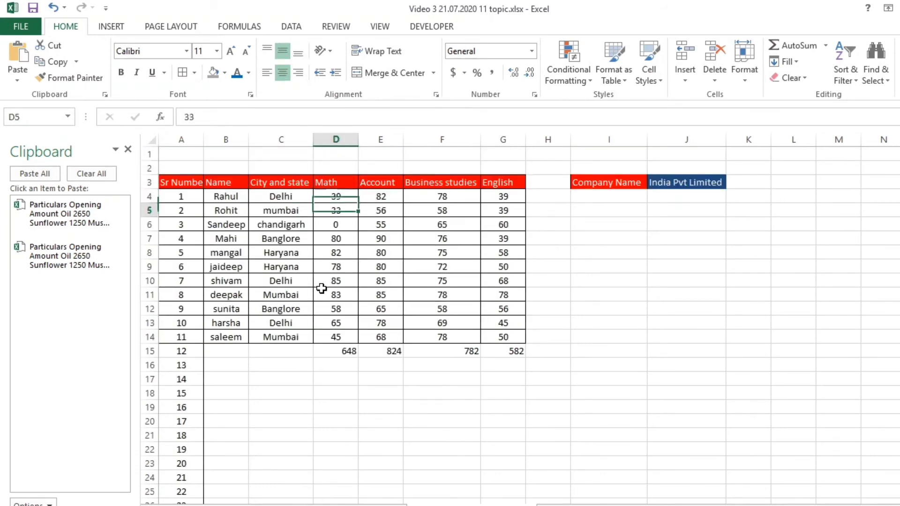
{"action": "key", "text": "Up"}
{"action": "key", "text": "Up"}
{"action": "key", "text": "Up"}
{"action": "key", "text": "Up"}
{"action": "key", "text": "Up"}
{"action": "key", "text": "Up"}
{"action": "key", "text": "Up"}
{"action": "key", "text": "Up"}
{"action": "key", "text": "Up"}
{"action": "key", "text": "Up"}
{"action": "key", "text": "Up"}
{"action": "key", "text": "Up"}
{"action": "key", "text": "Up"}
{"action": "key", "text": "Up"}
{"action": "key", "text": "Up"}
{"action": "key", "text": "Up"}
{"action": "key", "text": "Up"}
{"action": "key", "text": "Up"}
{"action": "key", "text": "Up"}
{"action": "key", "text": "Up"}
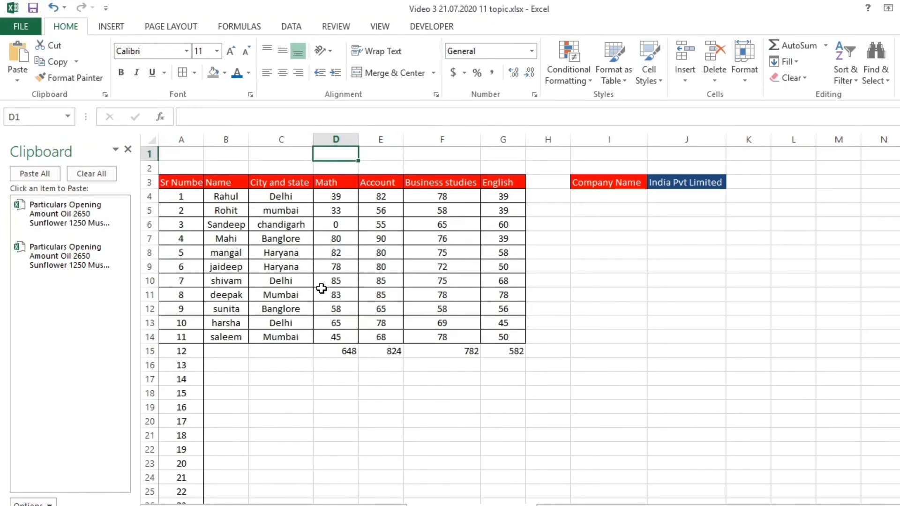
Freeze the panes at cell A4 so that rows 1 to 3 stay fixed
{"action": "left_click", "coordinate": [181, 194]}
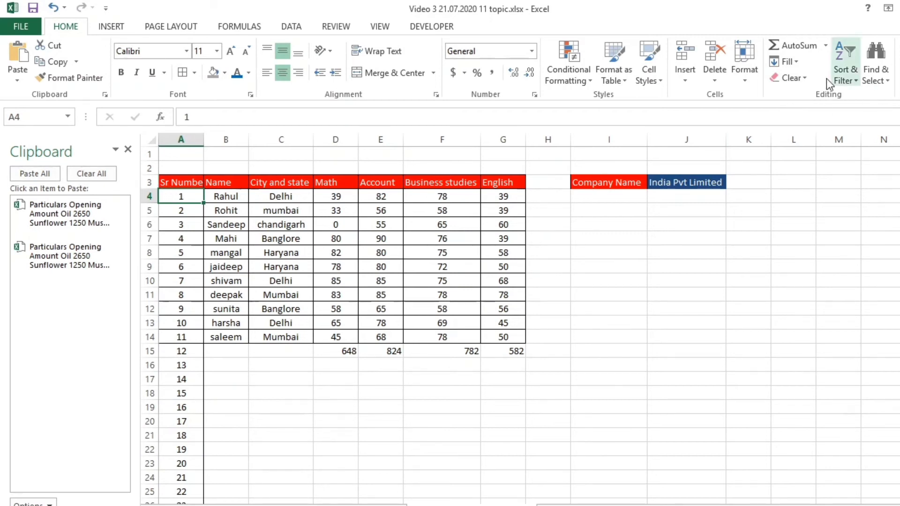
{"action": "left_click", "coordinate": [379, 27]}
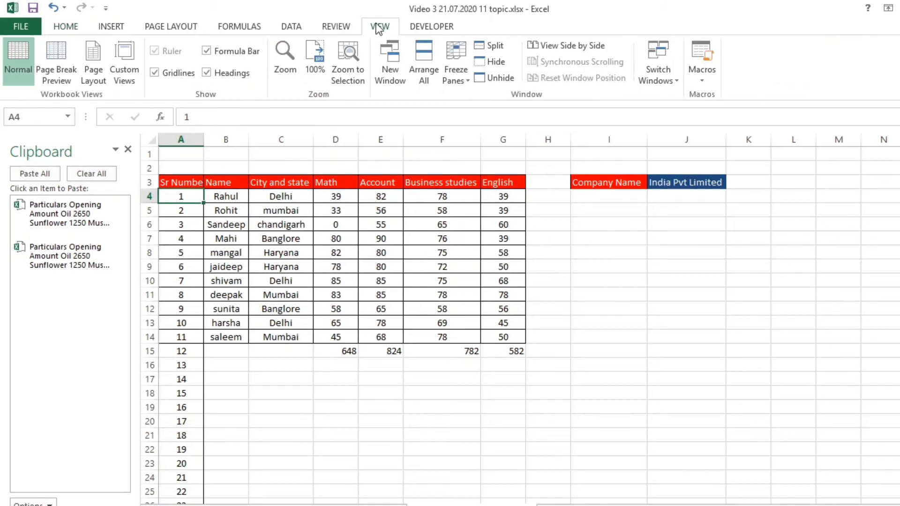
{"action": "left_click", "coordinate": [452, 75]}
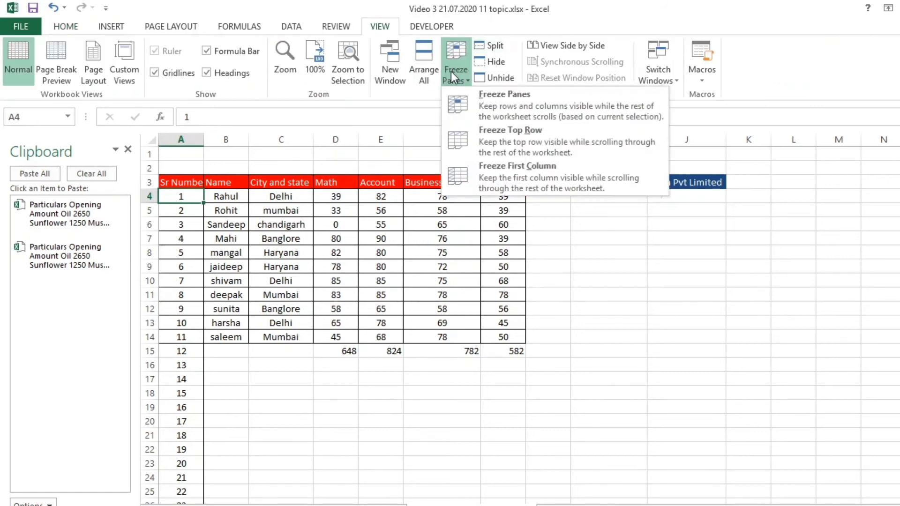
{"action": "left_click", "coordinate": [495, 99]}
Look down column A to row 87 to examine how the frozen heading row behaves
{"action": "key", "text": "Down"}
{"action": "key", "text": "Down"}
{"action": "key", "text": "Down"}
{"action": "key", "text": "Down"}
{"action": "key", "text": "Down"}
{"action": "key", "text": "Down"}
{"action": "key", "text": "Down"}
{"action": "key", "text": "Down"}
{"action": "key", "text": "Down"}
{"action": "key", "text": "Down"}
{"action": "key", "text": "Down"}
{"action": "key", "text": "Down"}
{"action": "key", "text": "Down"}
{"action": "key", "text": "Down"}
{"action": "key", "text": "Down"}
{"action": "key", "text": "Down"}
{"action": "key", "text": "Down"}
{"action": "key", "text": "Down"}
{"action": "key", "text": "Down"}
{"action": "key", "text": "Down"}
{"action": "key", "text": "Down"}
{"action": "key", "text": "Down"}
{"action": "key", "text": "Down"}
{"action": "key", "text": "Down"}
{"action": "key", "text": "Down"}
{"action": "key", "text": "Down"}
{"action": "key", "text": "Down"}
{"action": "key", "text": "Down"}
{"action": "key", "text": "Down"}
{"action": "key", "text": "Down"}
{"action": "key", "text": "Down"}
{"action": "key", "text": "Down"}
{"action": "key", "text": "Down"}
{"action": "key", "text": "Down"}
{"action": "key", "text": "Down"}
{"action": "key", "text": "Down"}
{"action": "key", "text": "Down"}
{"action": "key", "text": "Down"}
{"action": "key", "text": "Down"}
{"action": "key", "text": "Down"}
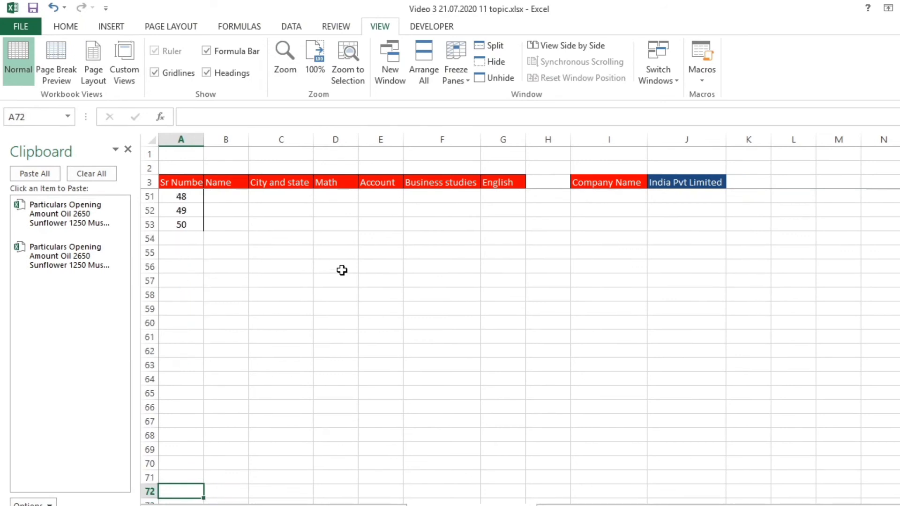
{"action": "key", "text": "Down"}
{"action": "key", "text": "Down"}
{"action": "key", "text": "Down"}
{"action": "key", "text": "Down"}
{"action": "key", "text": "Down"}
{"action": "key", "text": "Down"}
{"action": "key", "text": "Down"}
{"action": "key", "text": "Down"}
{"action": "key", "text": "Down"}
{"action": "key", "text": "Down"}
{"action": "key", "text": "Down"}
{"action": "key", "text": "Down"}
{"action": "key", "text": "Down"}
{"action": "key", "text": "Down"}
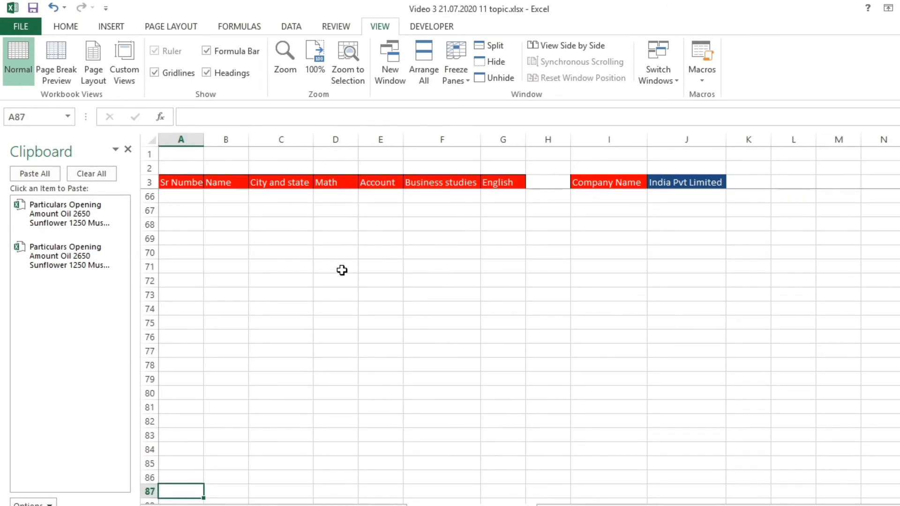
Look back up through the serial numbers in column A to the Sr Number heading in A3
{"action": "key", "text": "Up"}
{"action": "key", "text": "Up"}
{"action": "key", "text": "Up"}
{"action": "key", "text": "Up"}
{"action": "key", "text": "Up"}
{"action": "key", "text": "Up"}
{"action": "key", "text": "Up"}
{"action": "key", "text": "Up"}
{"action": "key", "text": "Up"}
{"action": "key", "text": "Up"}
{"action": "key", "text": "Up"}
{"action": "key", "text": "Up"}
{"action": "key", "text": "Up"}
{"action": "key", "text": "Up"}
{"action": "key", "text": "Up"}
{"action": "key", "text": "Up"}
{"action": "key", "text": "Up"}
{"action": "key", "text": "Up"}
{"action": "key", "text": "Up"}
{"action": "key", "text": "Up"}
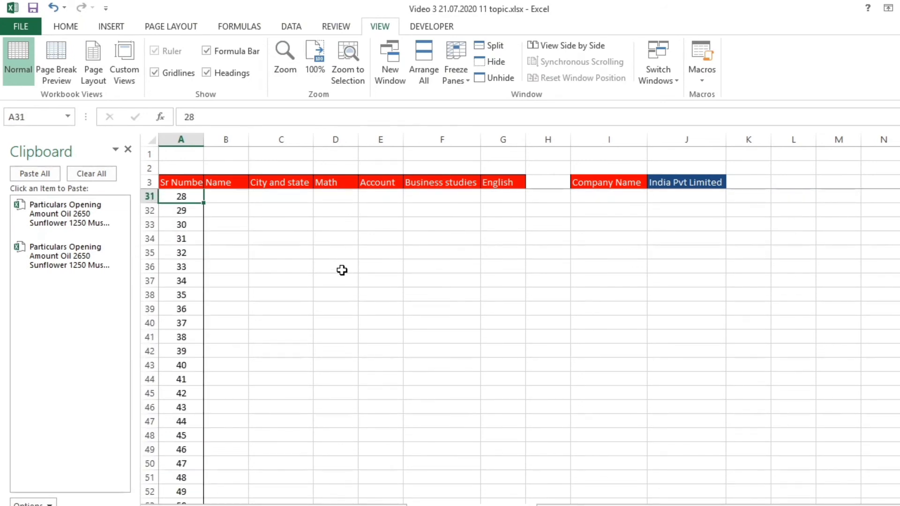
{"action": "key", "text": "Up"}
{"action": "key", "text": "Up"}
{"action": "key", "text": "Up"}
{"action": "key", "text": "Up"}
{"action": "key", "text": "Up"}
{"action": "key", "text": "Up"}
{"action": "key", "text": "Up"}
{"action": "key", "text": "Up"}
{"action": "key", "text": "Up"}
{"action": "key", "text": "Up"}
{"action": "key", "text": "Up"}
{"action": "key", "text": "Up"}
{"action": "key", "text": "Up"}
{"action": "key", "text": "Up"}
{"action": "key", "text": "Down"}
{"action": "key", "text": "Down"}
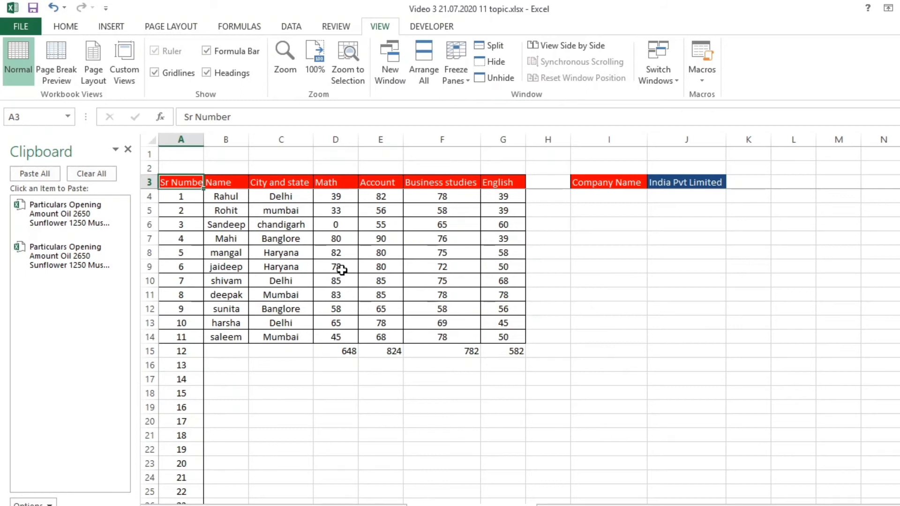
Select the entire heading row 3 of the marks table
{"action": "key", "text": "Right"}
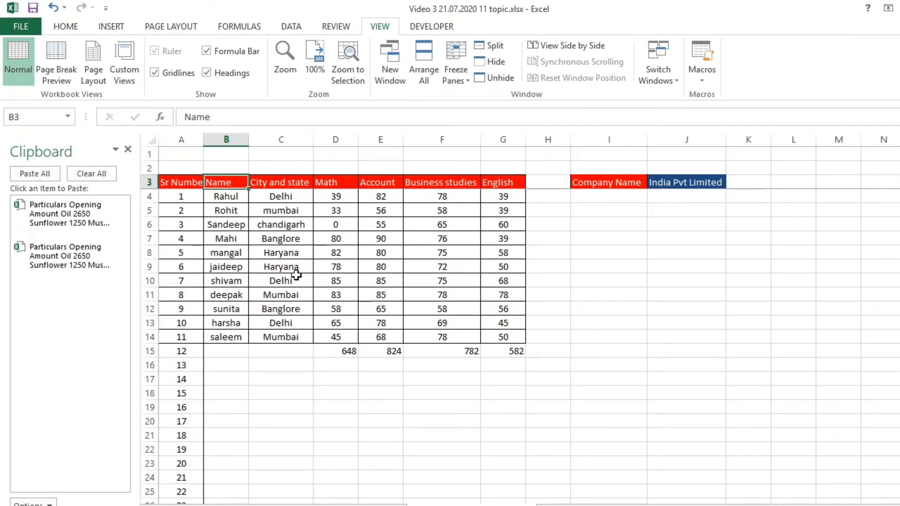
{"action": "left_click", "coordinate": [314, 348]}
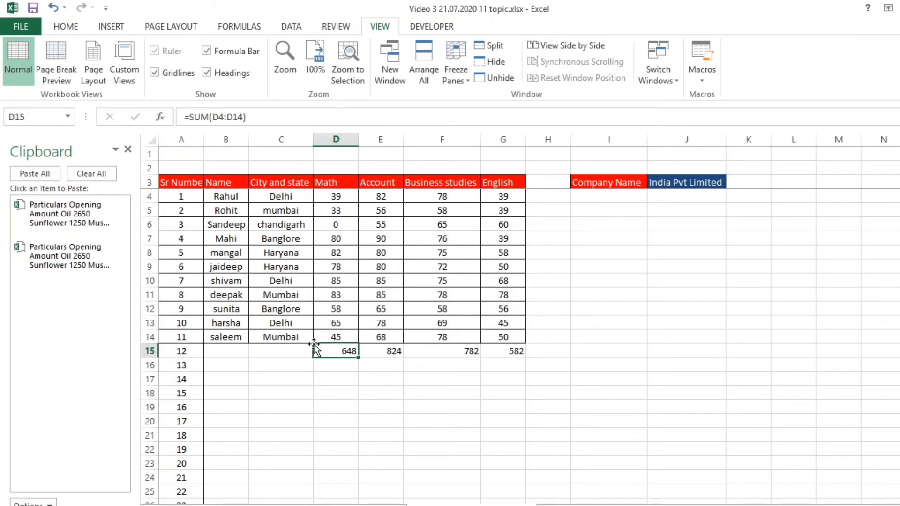
{"action": "left_click", "coordinate": [175, 184]}
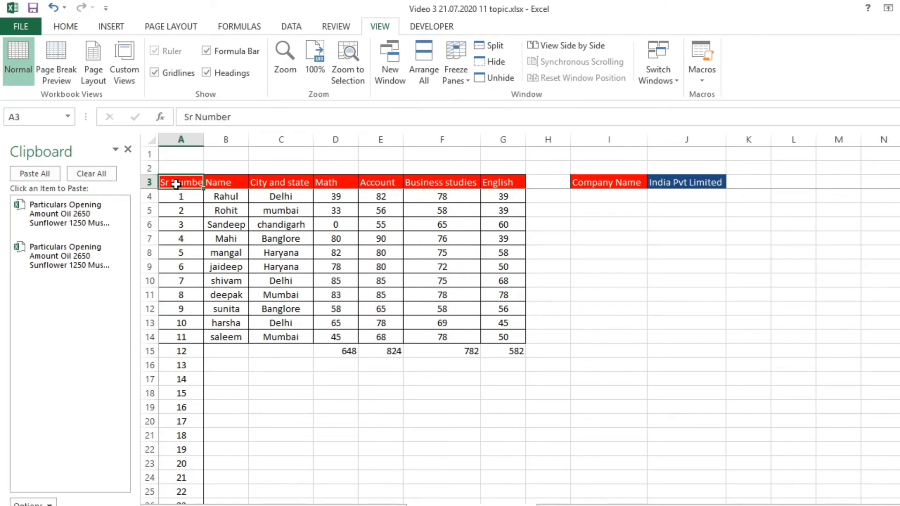
{"action": "left_click", "coordinate": [147, 182]}
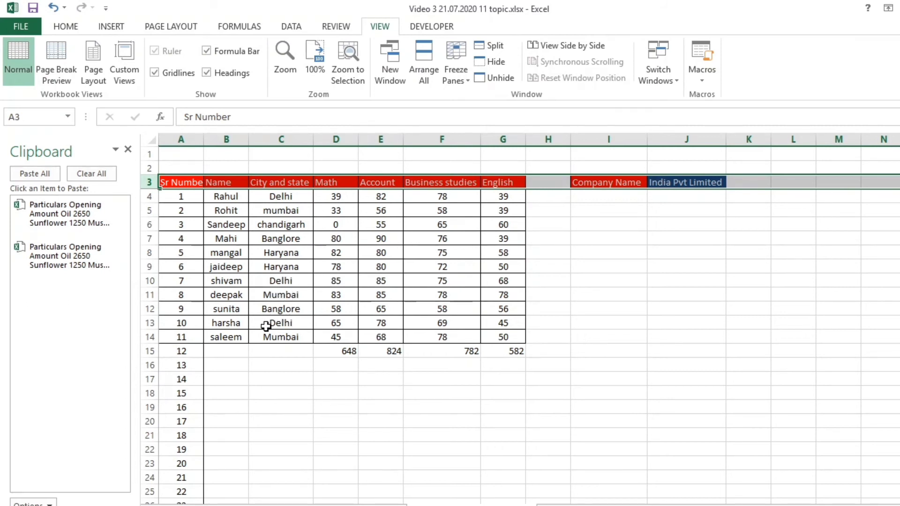
Look down the sheet from heading row 3 to row 40 to examine how the frozen headings behave
{"action": "key", "text": "Down"}
{"action": "key", "text": "Down"}
{"action": "key", "text": "Down"}
{"action": "key", "text": "Down"}
{"action": "key", "text": "Down"}
{"action": "key", "text": "Down"}
{"action": "key", "text": "Down"}
{"action": "key", "text": "Down"}
{"action": "key", "text": "Down"}
{"action": "key", "text": "Down"}
{"action": "key", "text": "Down"}
{"action": "key", "text": "Down"}
{"action": "key", "text": "Down"}
{"action": "key", "text": "Down"}
{"action": "key", "text": "Down"}
{"action": "key", "text": "Down"}
{"action": "key", "text": "Down"}
{"action": "key", "text": "Down"}
{"action": "key", "text": "Down"}
{"action": "key", "text": "Down"}
{"action": "key", "text": "Right"}
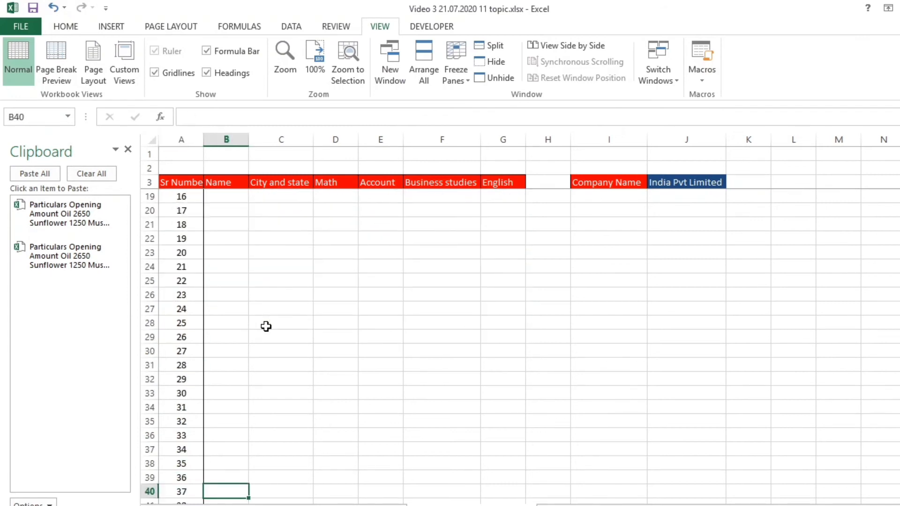
Look back up column B to the first student rows under the frozen headings
{"action": "key", "text": "Up"}
{"action": "key", "text": "ctrl+Up"}
{"action": "key", "text": "ctrl+Up"}
{"action": "key", "text": "Up"}
{"action": "key", "text": "Up"}
{"action": "key", "text": "Down"}
{"action": "key", "text": "Down"}
{"action": "key", "text": "Down"}
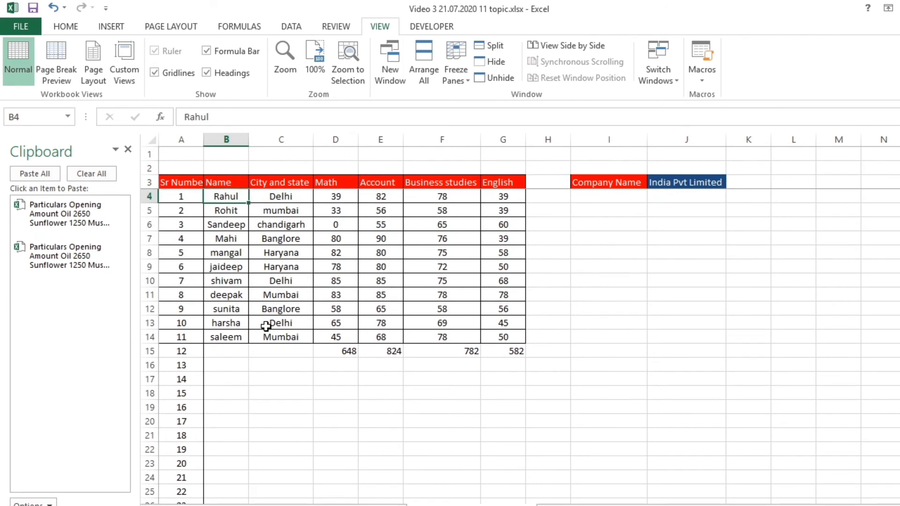
{"action": "key", "text": "Down"}
{"action": "key", "text": "Right"}
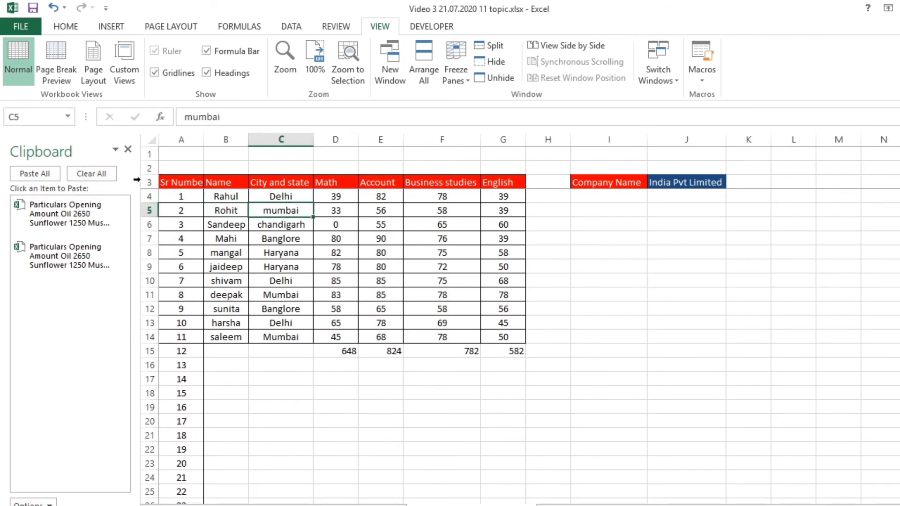
Add a filter to the entire heading row 3 of the marks table
{"action": "left_click", "coordinate": [149, 182]}
{"action": "left_click", "coordinate": [65, 26]}
{"action": "left_click", "coordinate": [854, 80]}
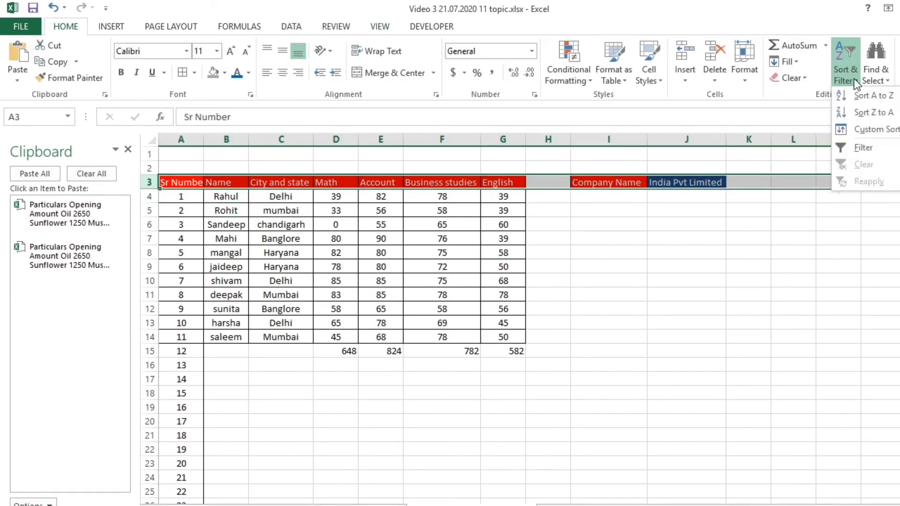
{"action": "left_click", "coordinate": [862, 147]}
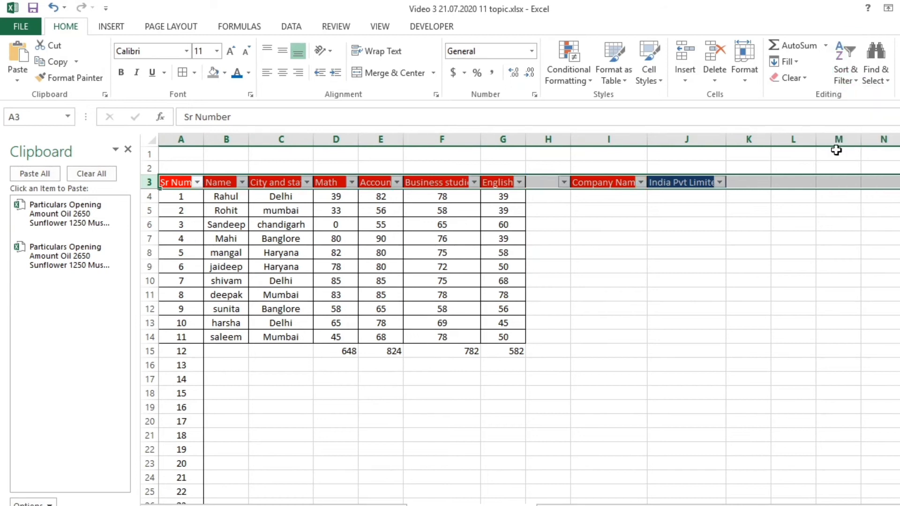
{"action": "left_click", "coordinate": [476, 221]}
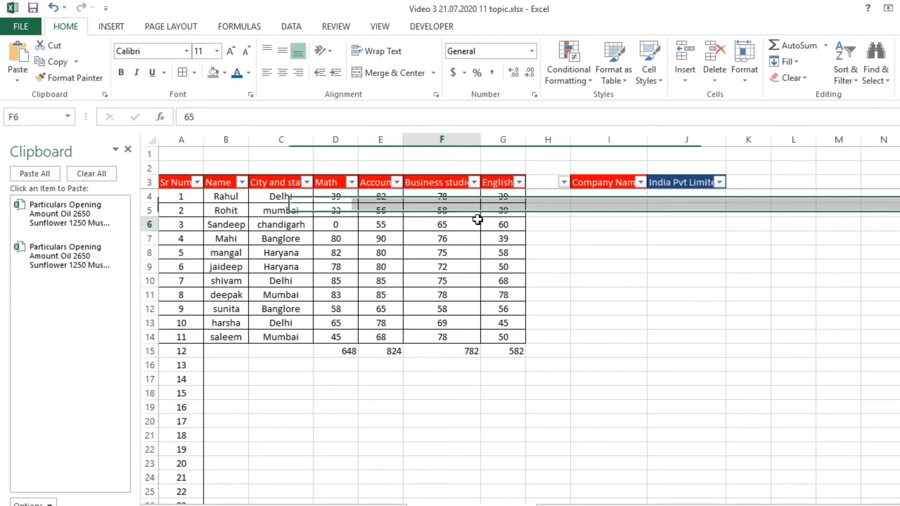
Filter the City and state column to show only Delhi
{"action": "left_click", "coordinate": [306, 184]}
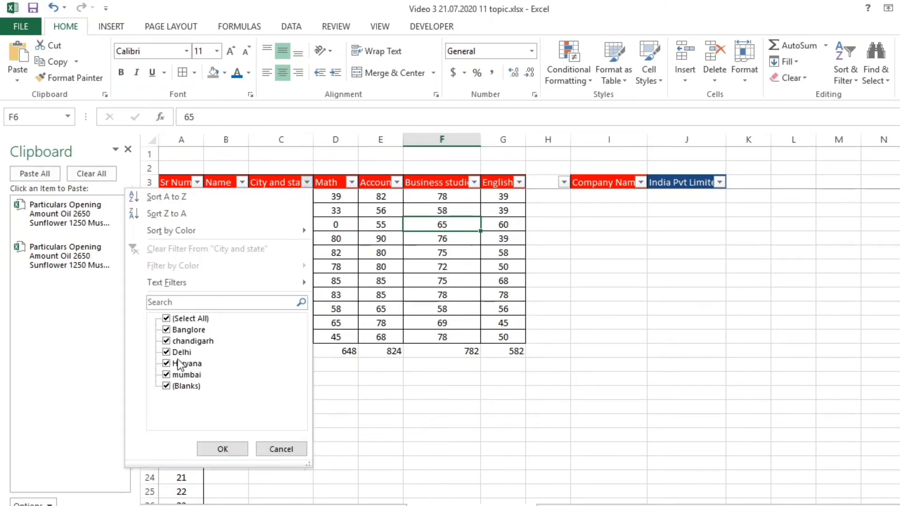
{"action": "left_click", "coordinate": [188, 319]}
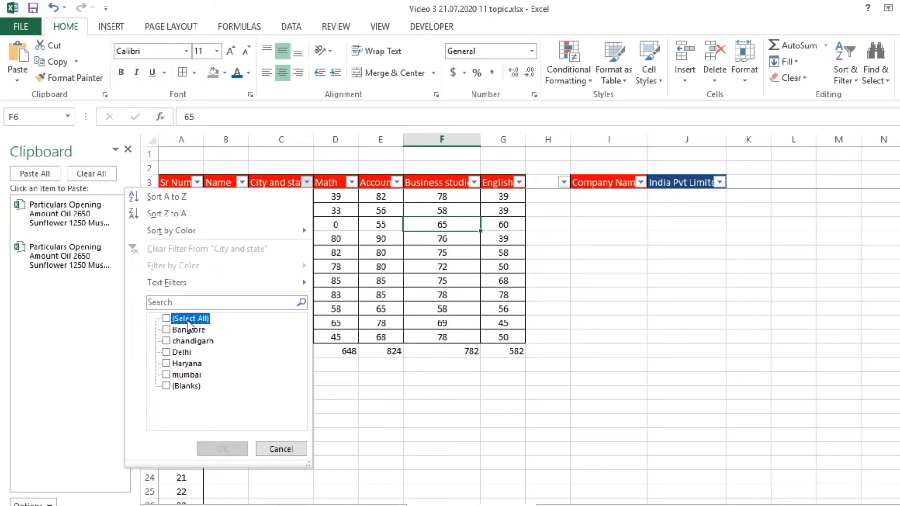
{"action": "left_click", "coordinate": [182, 353]}
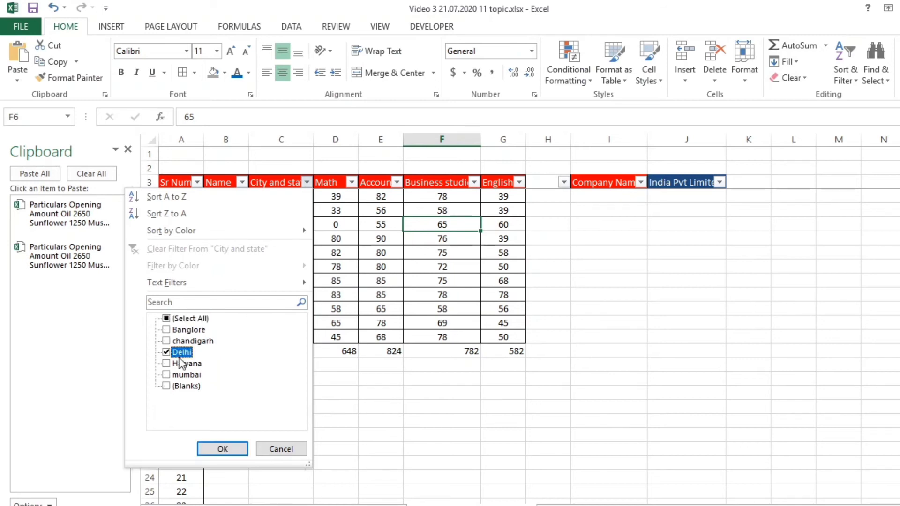
{"action": "left_click", "coordinate": [215, 450]}
{"action": "left_click", "coordinate": [271, 198]}
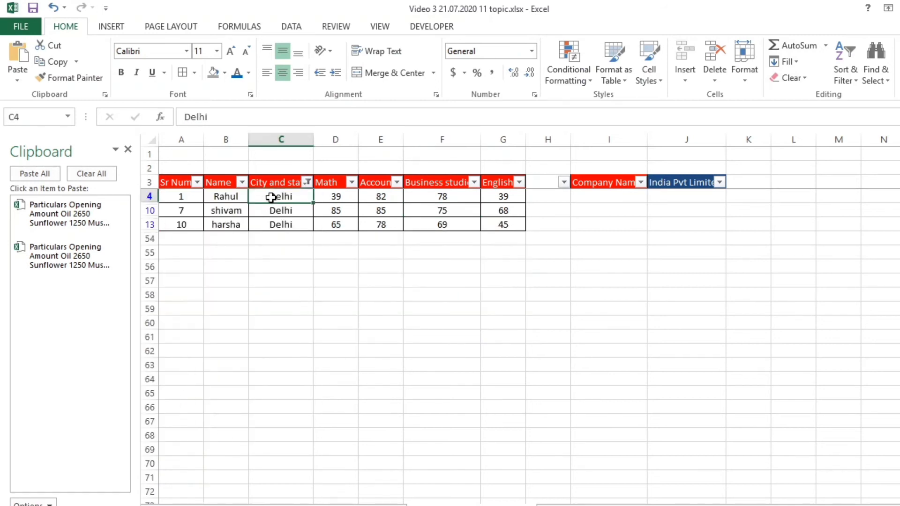
Examine the names and marks of the filtered Delhi students in rows 4, 10 and 13
{"action": "key", "text": "Left"}
{"action": "key", "text": "Left"}
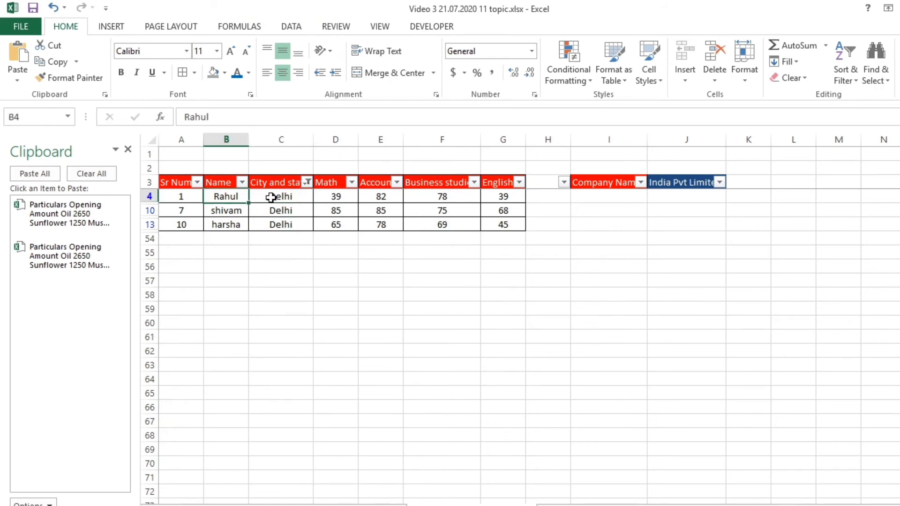
{"action": "key", "text": "shift+Right"}
{"action": "key", "text": "shift+Right"}
{"action": "key", "text": "shift+Right"}
{"action": "key", "text": "shift+Right"}
{"action": "key", "text": "shift+Right"}
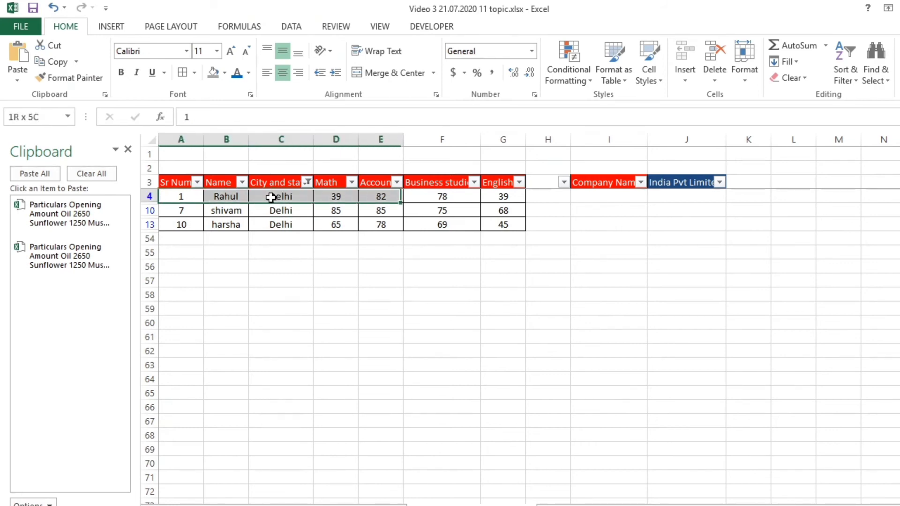
{"action": "left_click", "coordinate": [229, 197]}
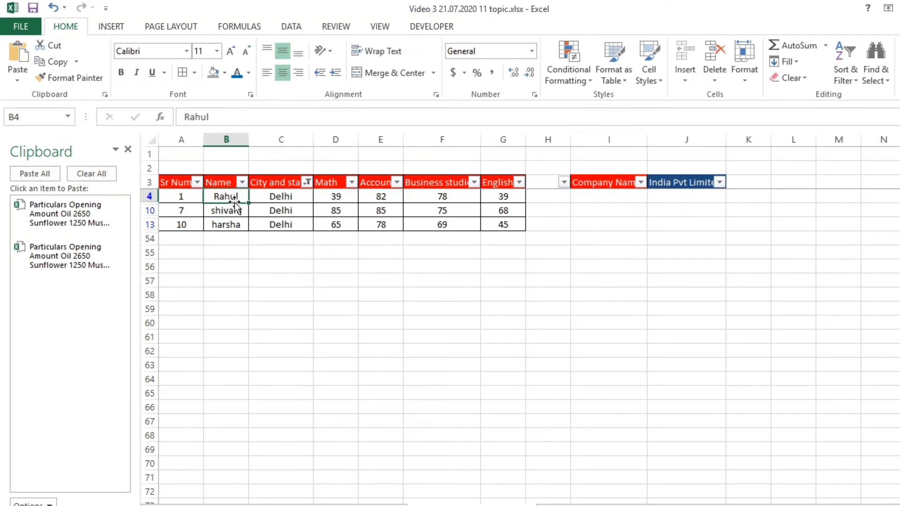
{"action": "left_click", "coordinate": [229, 210]}
{"action": "left_click", "coordinate": [225, 226]}
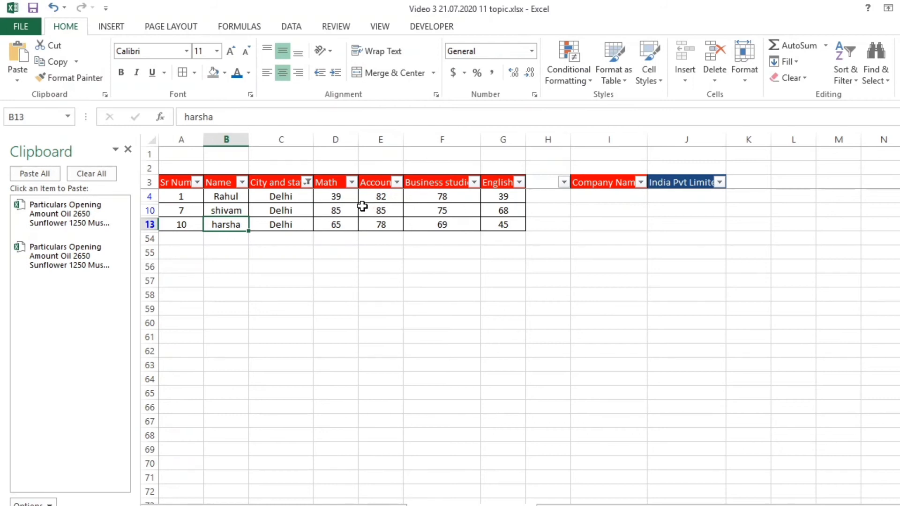
Add Banglore alongside Delhi to the City and state filter
{"action": "left_click", "coordinate": [307, 182]}
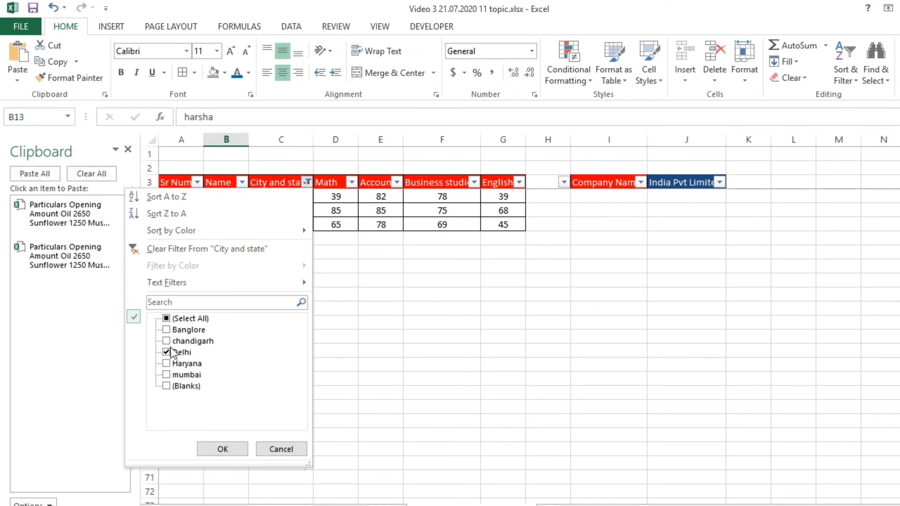
{"action": "left_click", "coordinate": [179, 331]}
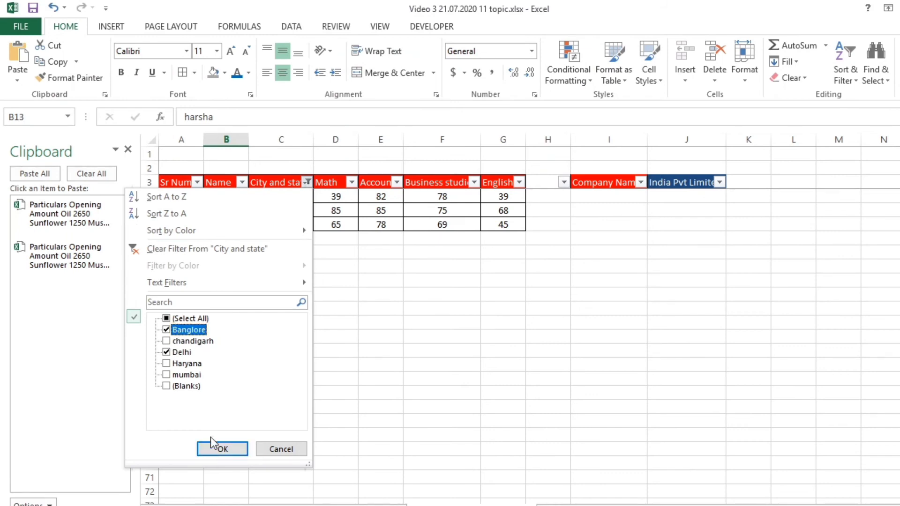
{"action": "left_click", "coordinate": [221, 449]}
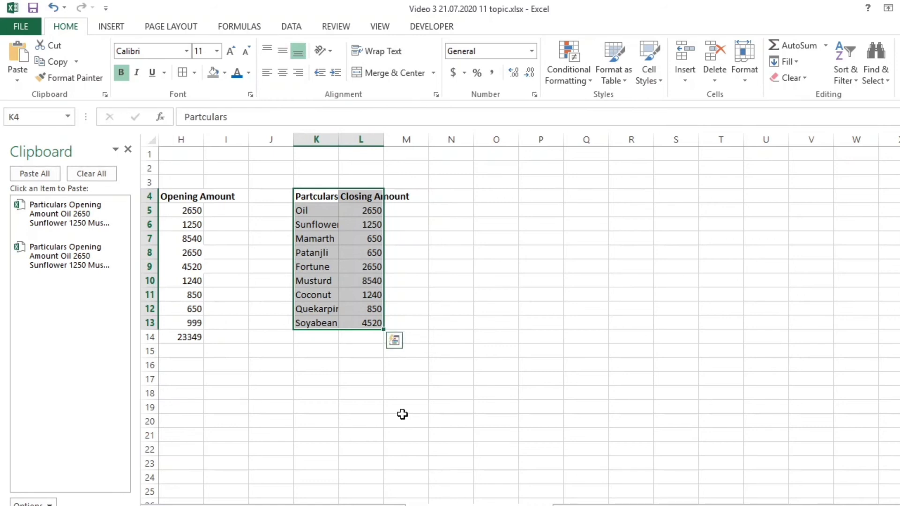
Widen column H so the Opening Amount heading in H4 fits in the first particulars table
{"action": "key", "text": "Left"}
{"action": "key", "text": "Home"}
{"action": "key", "text": "Right"}
{"action": "key", "text": "Right"}
{"action": "key", "text": "Right"}
{"action": "key", "text": "Right"}
{"action": "key", "text": "Right"}
{"action": "key", "text": "Right"}
{"action": "key", "text": "Right"}
{"action": "key", "text": "Right"}
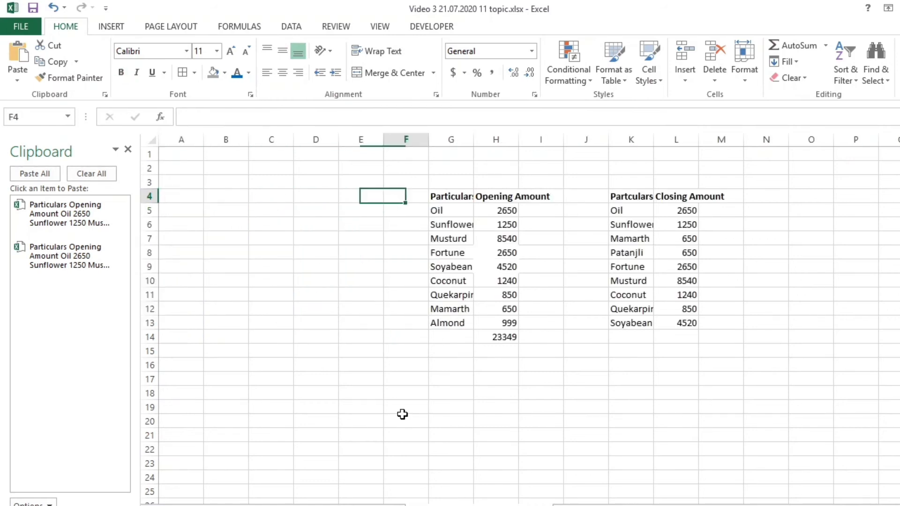
{"action": "key", "text": "Left"}
{"action": "key", "text": "Left"}
{"action": "key", "text": "Right"}
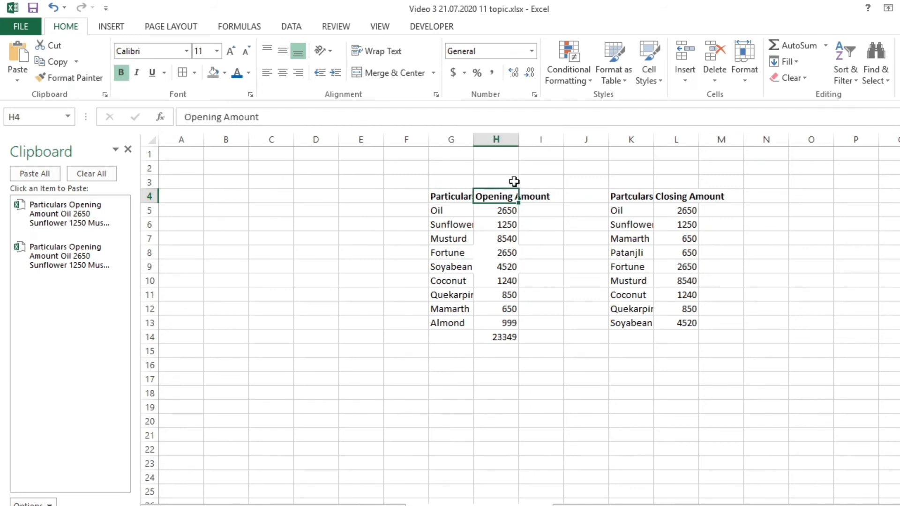
{"action": "left_click_drag", "start_coordinate": [518, 140], "coordinate": [553, 140]}
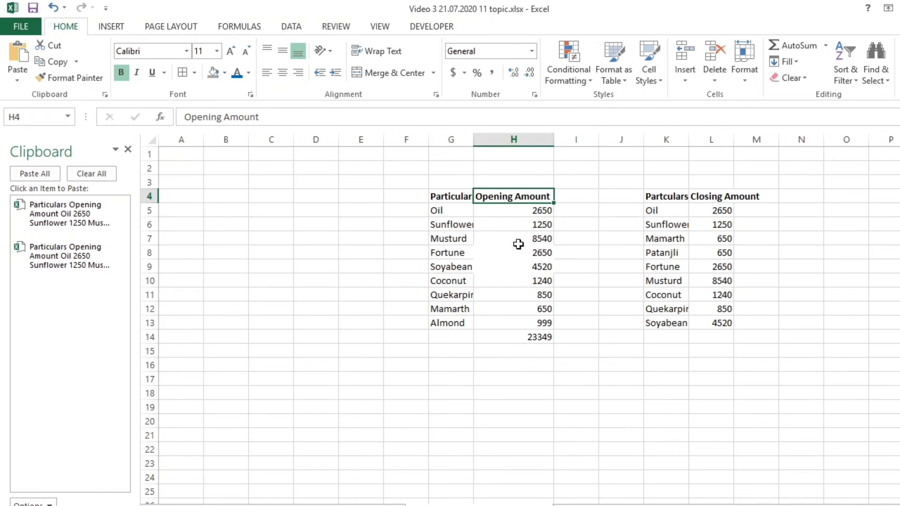
{"action": "left_click", "coordinate": [442, 208]}
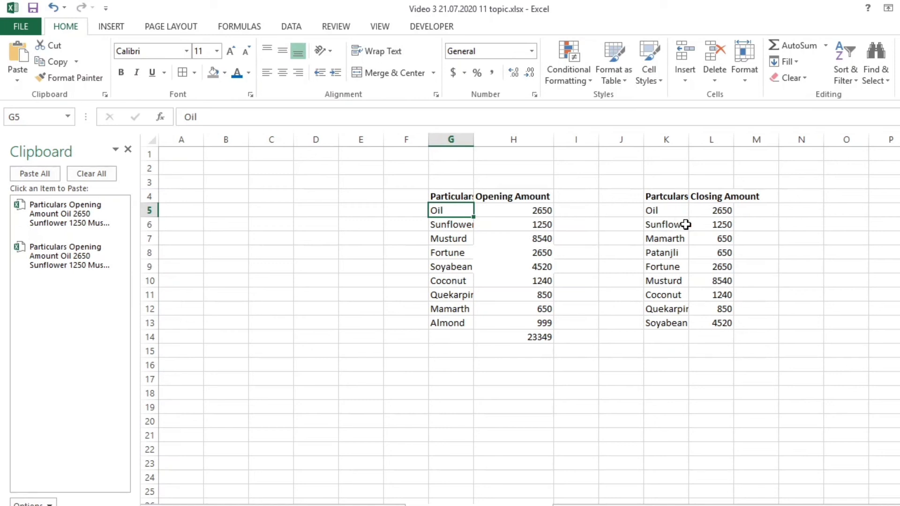
Start a Consolidate operation with cell N4 as the destination and move its dialog clear of the tables
{"action": "left_click", "coordinate": [798, 207]}
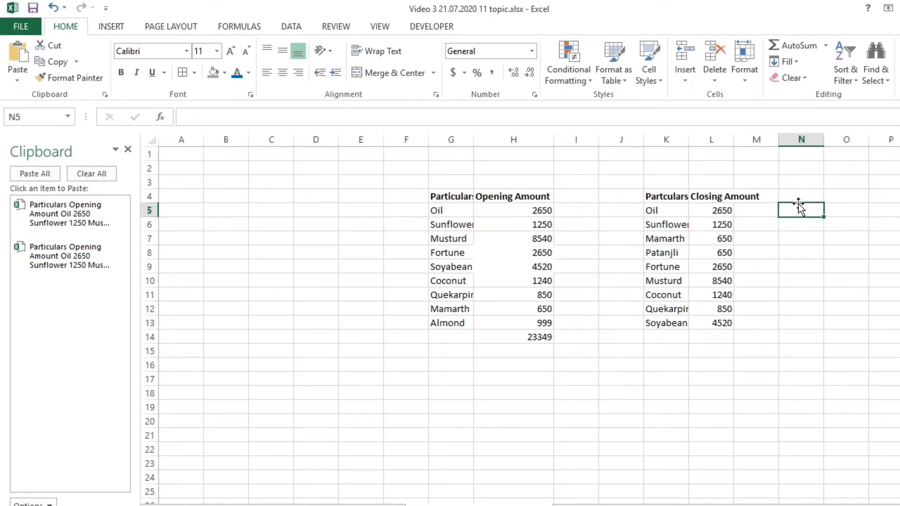
{"action": "left_click", "coordinate": [799, 197]}
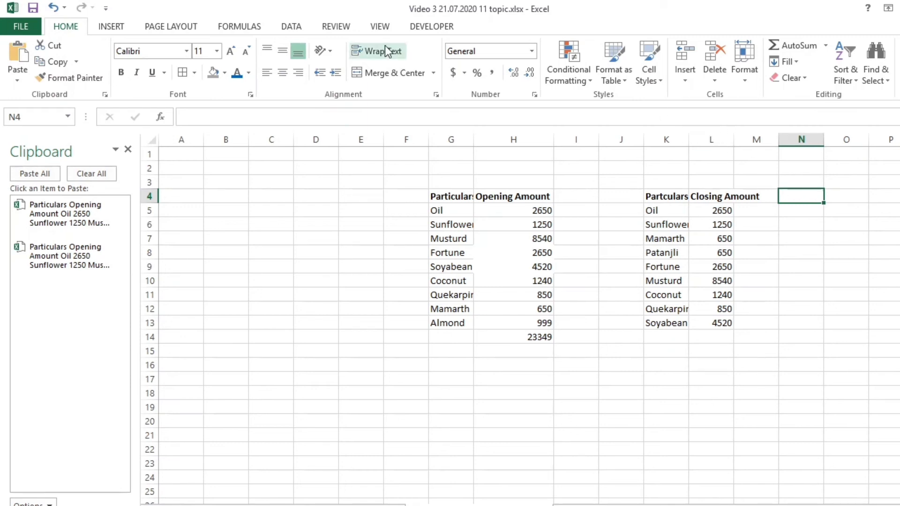
{"action": "left_click", "coordinate": [378, 26]}
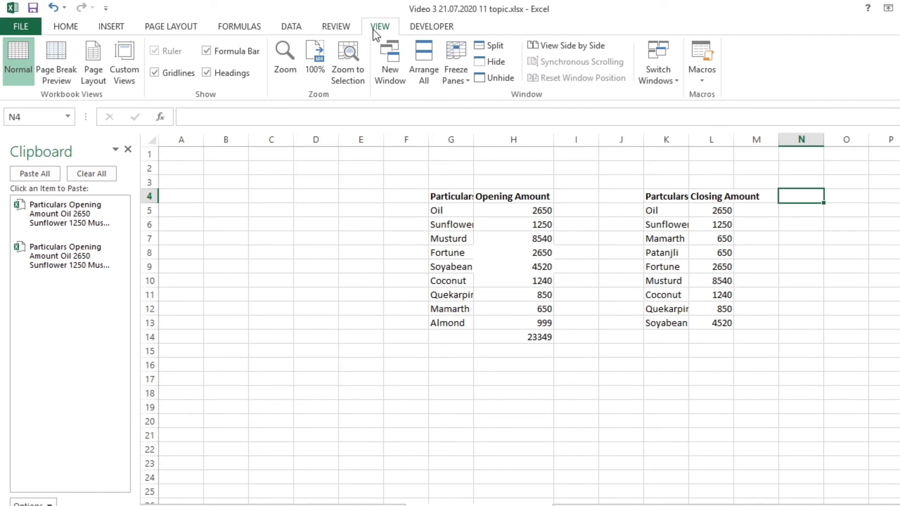
{"action": "left_click", "coordinate": [295, 26]}
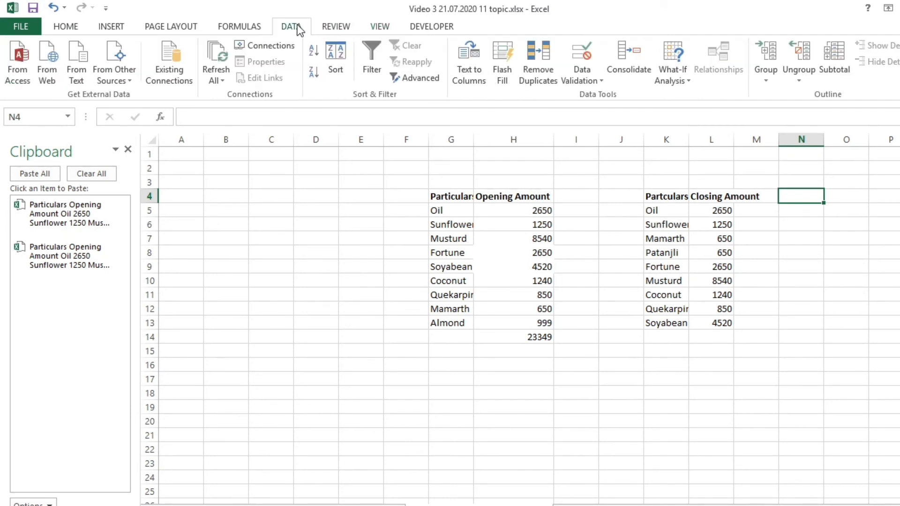
{"action": "left_click", "coordinate": [638, 70]}
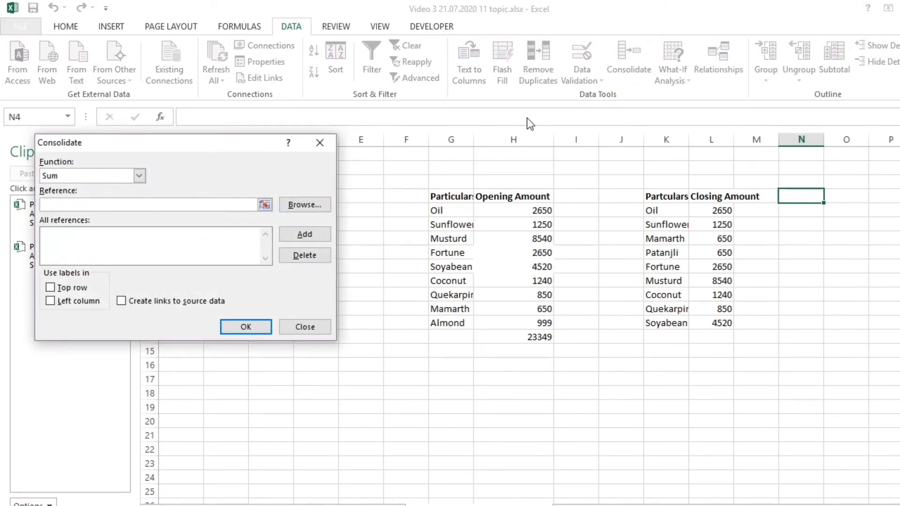
{"action": "left_click_drag", "start_coordinate": [247, 144], "coordinate": [308, 289]}
Add the opening amount table G4:H13 as the first reference for the consolidation
{"action": "left_click", "coordinate": [445, 198]}
{"action": "key", "text": "shift+Right"}
{"action": "key", "text": "shift+Down"}
{"action": "key", "text": "shift+Down"}
{"action": "key", "text": "shift+Down"}
{"action": "key", "text": "shift+Down"}
{"action": "key", "text": "shift+Down"}
{"action": "key", "text": "shift+Down"}
{"action": "key", "text": "shift+Down"}
{"action": "key", "text": "shift+Down"}
{"action": "key", "text": "shift+Down"}
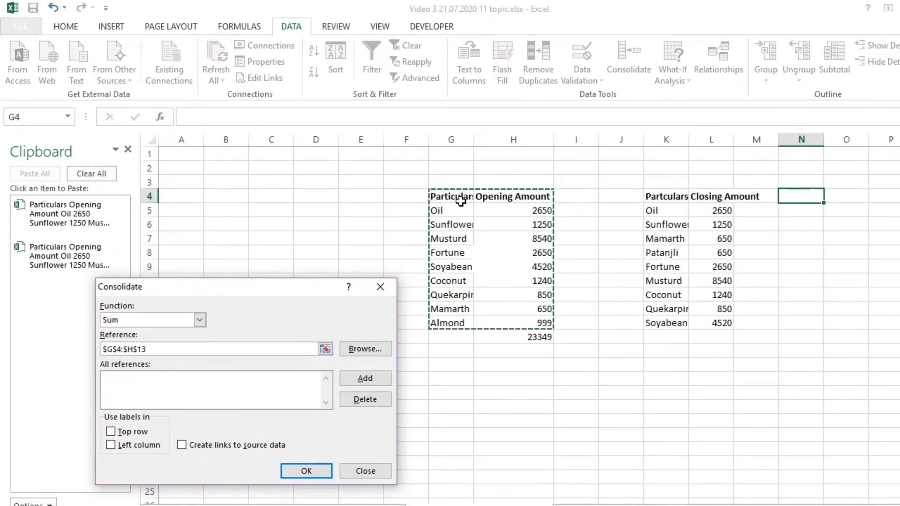
{"action": "left_click", "coordinate": [355, 380]}
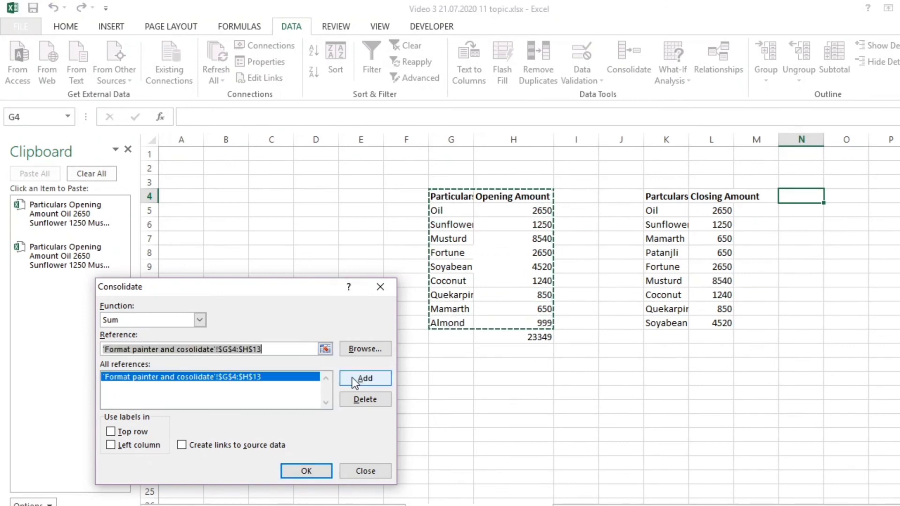
Add the closing amount table K4:L13 as the second reference for the consolidation
{"action": "left_click", "coordinate": [660, 198]}
{"action": "key", "text": "shift+Right"}
{"action": "key", "text": "shift+Down"}
{"action": "key", "text": "shift+Down"}
{"action": "key", "text": "shift+Down"}
{"action": "key", "text": "shift+Down"}
{"action": "key", "text": "shift+Down"}
{"action": "key", "text": "shift+Down"}
{"action": "key", "text": "shift+Down"}
{"action": "key", "text": "shift+Down"}
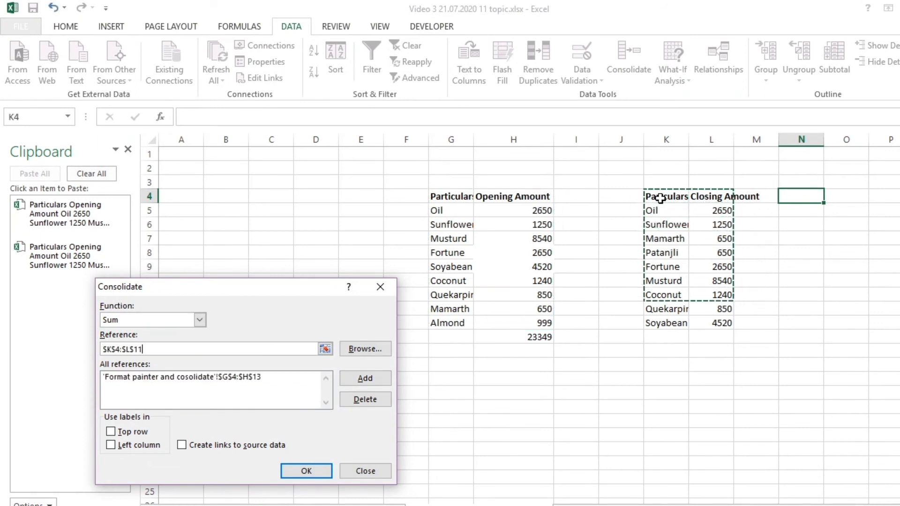
{"action": "left_click", "coordinate": [378, 387]}
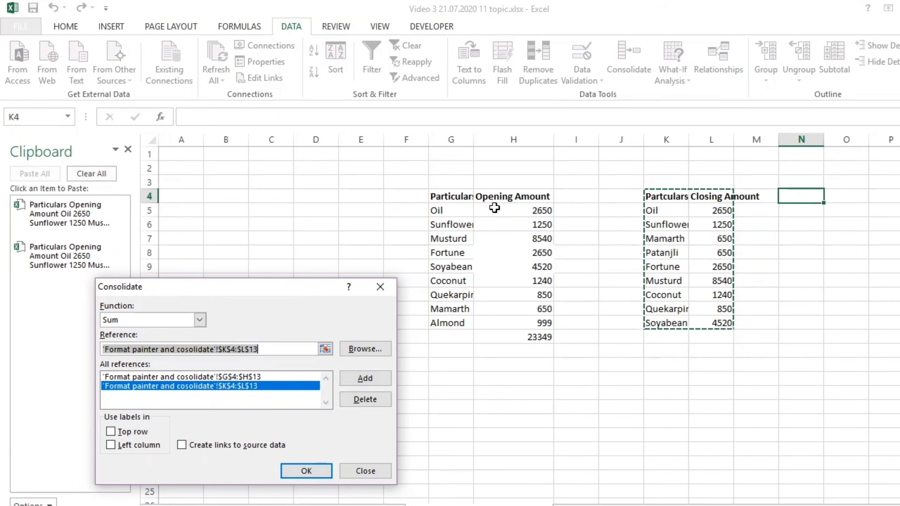
Use labels from the top row and left column and run the consolidation
{"action": "left_click", "coordinate": [121, 431]}
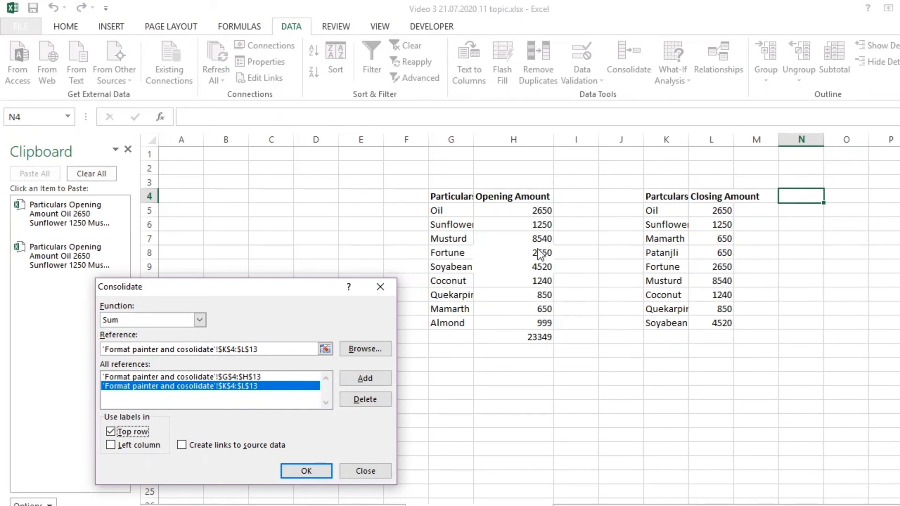
{"action": "left_click", "coordinate": [115, 446]}
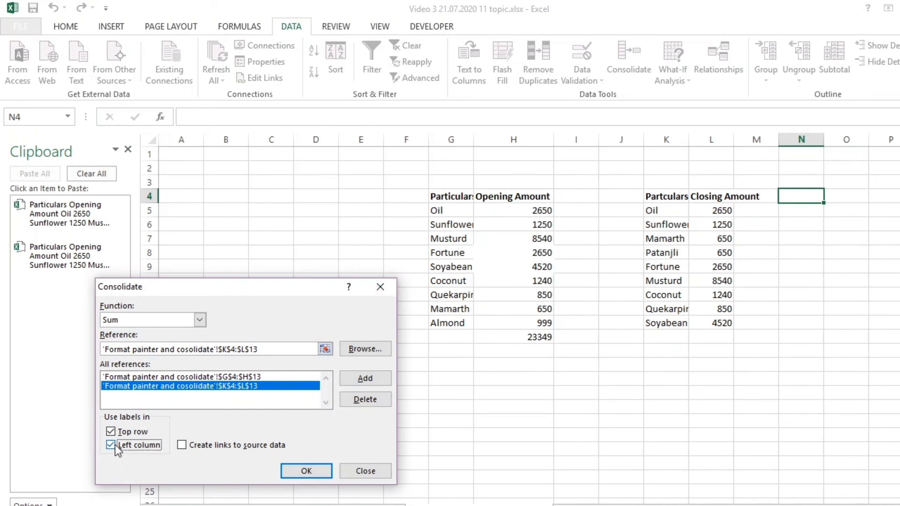
{"action": "left_click", "coordinate": [305, 471]}
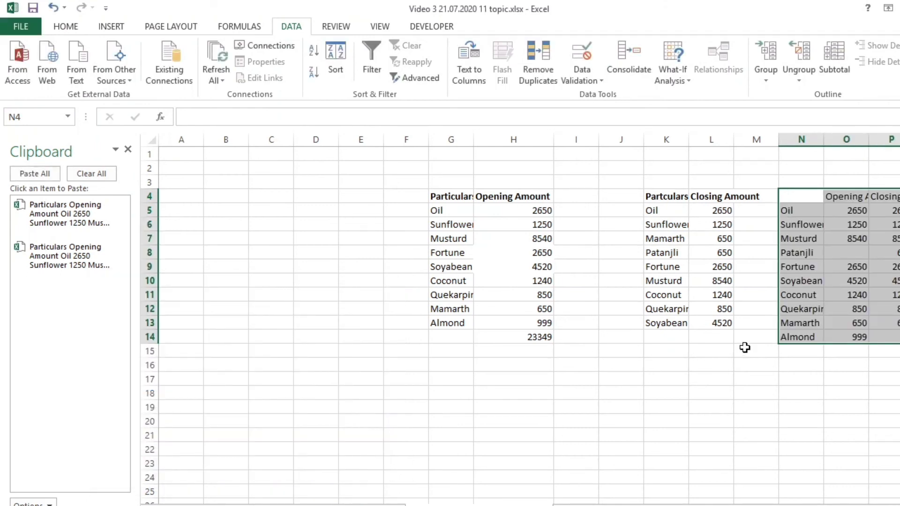
Auto-fit column O to the Opening Amount heading of the consolidated table
{"action": "key", "text": "Right"}
{"action": "key", "text": "Right"}
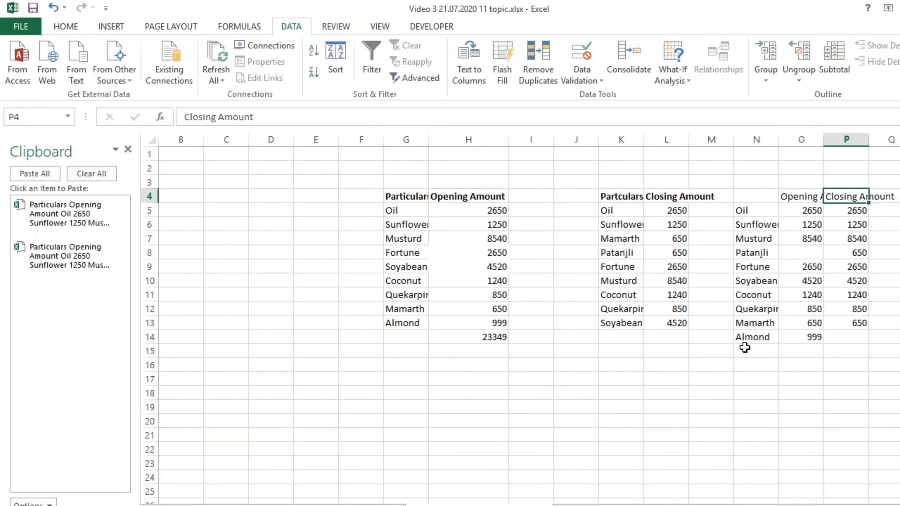
{"action": "double_click", "coordinate": [823, 139]}
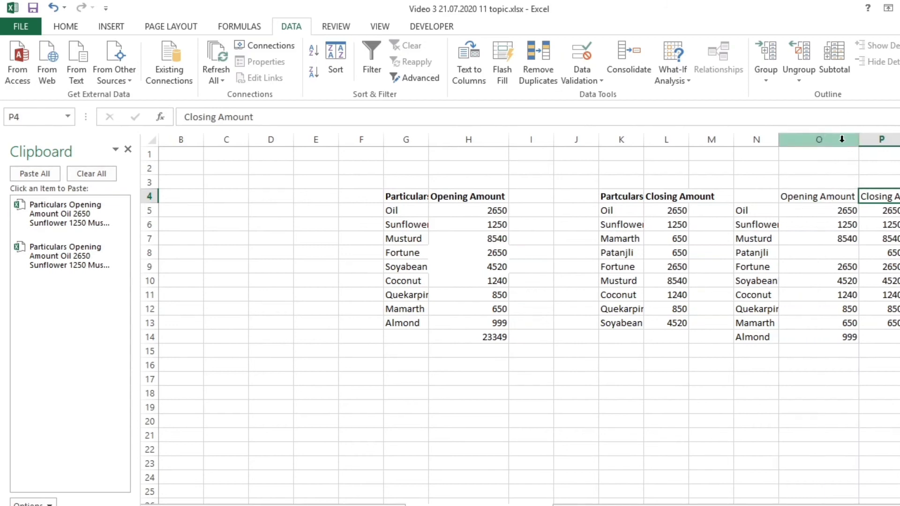
Auto-fit column P to the Closing Amount heading of the consolidated table
{"action": "double_click", "coordinate": [899, 139]}
{"action": "key", "text": "Down"}
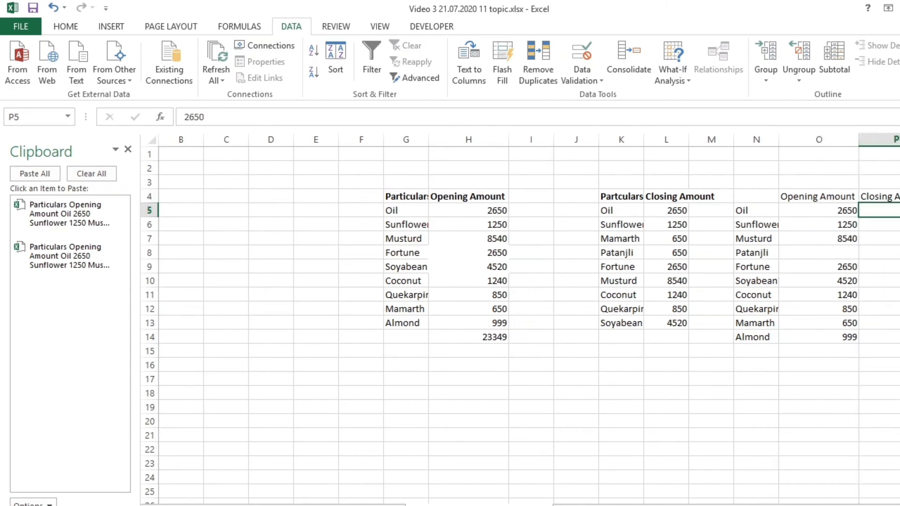
{"action": "key", "text": "Right"}
{"action": "key", "text": "Right"}
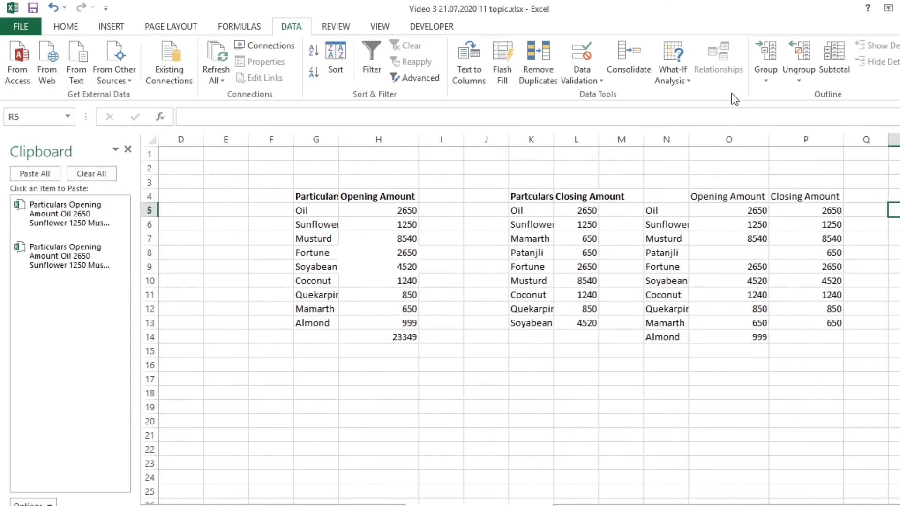
Subtract the closing from the opening amount with =O5-P5 in Q5 and fill the formula down to Q14
{"action": "left_click", "coordinate": [660, 214]}
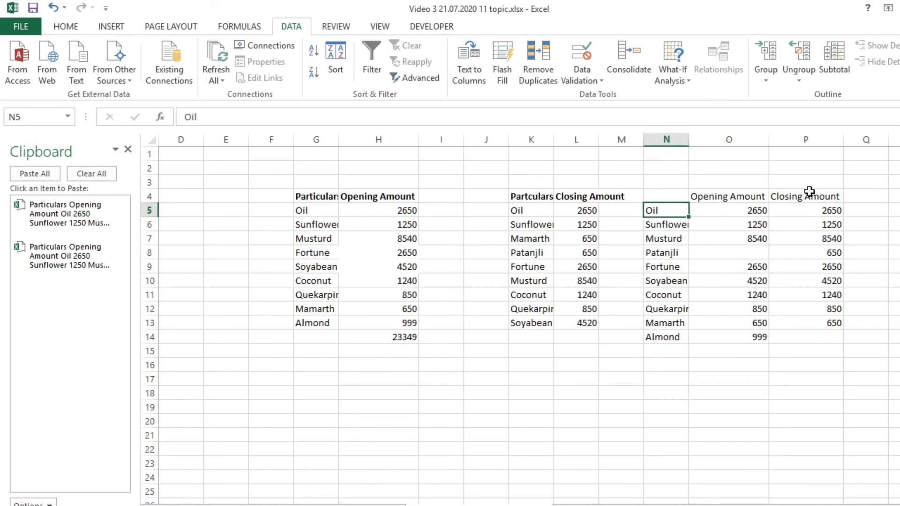
{"action": "left_click", "coordinate": [854, 210]}
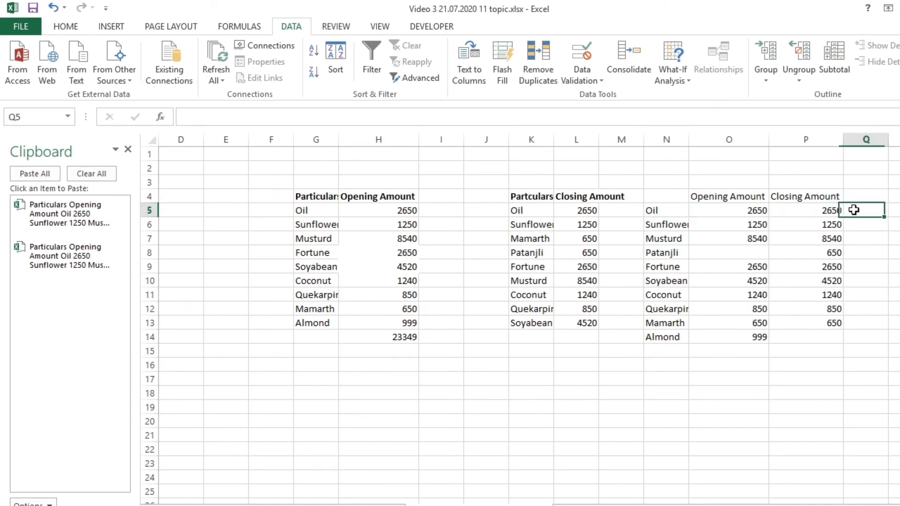
{"action": "type", "text": "="}
{"action": "key", "text": "Left"}
{"action": "key", "text": "Left"}
{"action": "type", "text": "-"}
{"action": "key", "text": "Left"}
{"action": "key", "text": "Return"}
{"action": "left_click", "coordinate": [854, 210]}
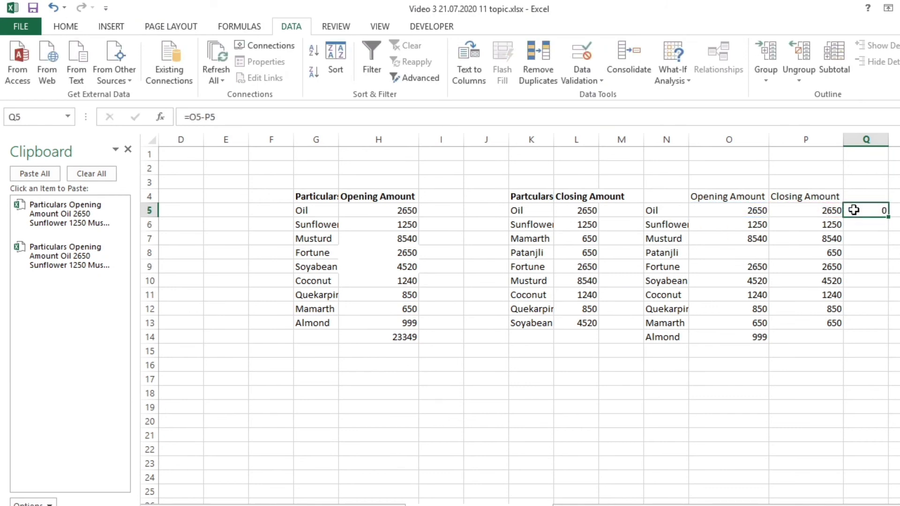
{"action": "left_click_drag", "start_coordinate": [888, 217], "coordinate": [885, 345]}
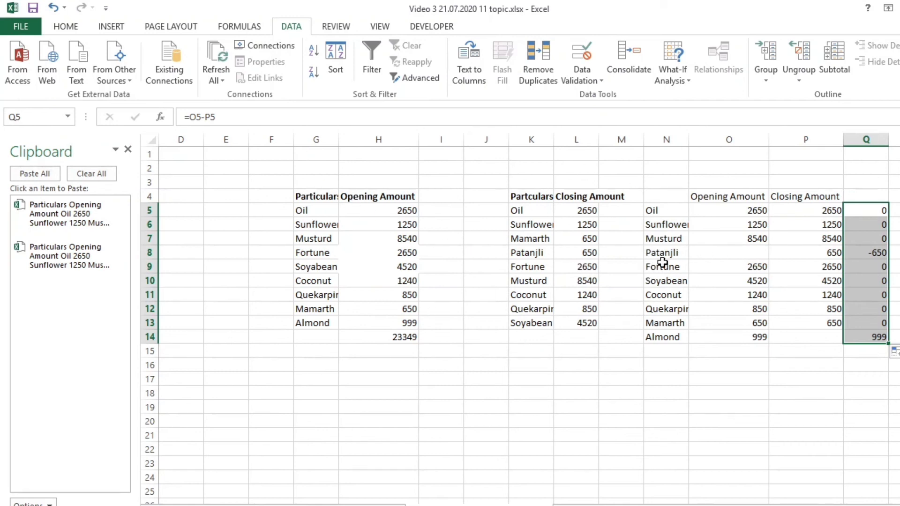
Examine the Patanjli and Almond rows of the consolidated table and compare the headings of the two source tables
{"action": "left_click", "coordinate": [663, 264]}
{"action": "left_click", "coordinate": [664, 255]}
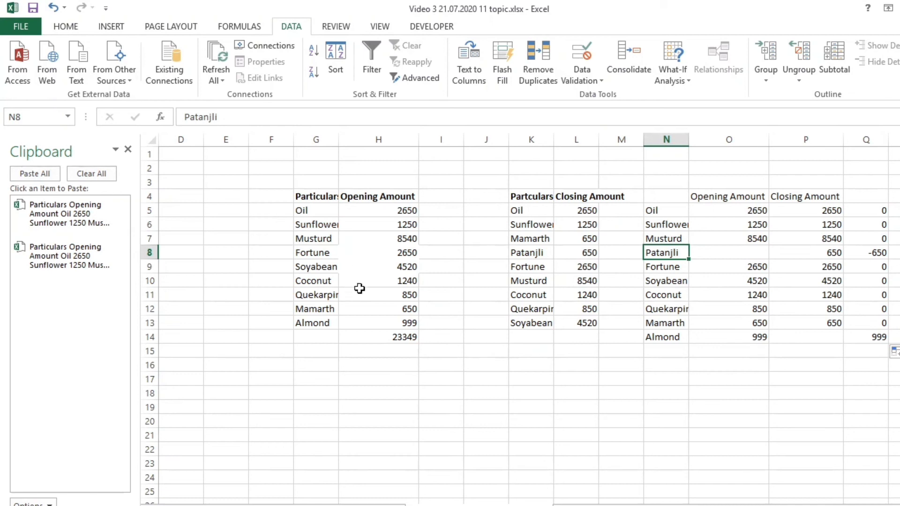
{"action": "left_click", "coordinate": [724, 255]}
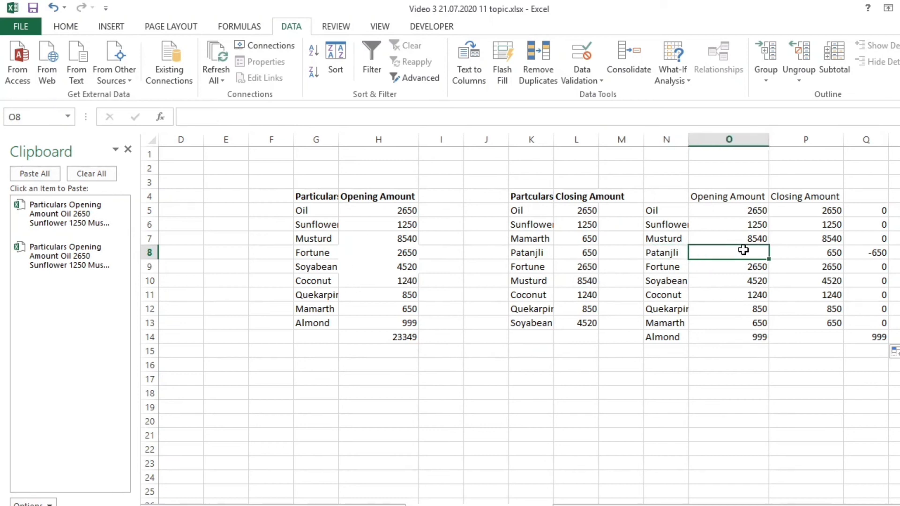
{"action": "left_click", "coordinate": [676, 341]}
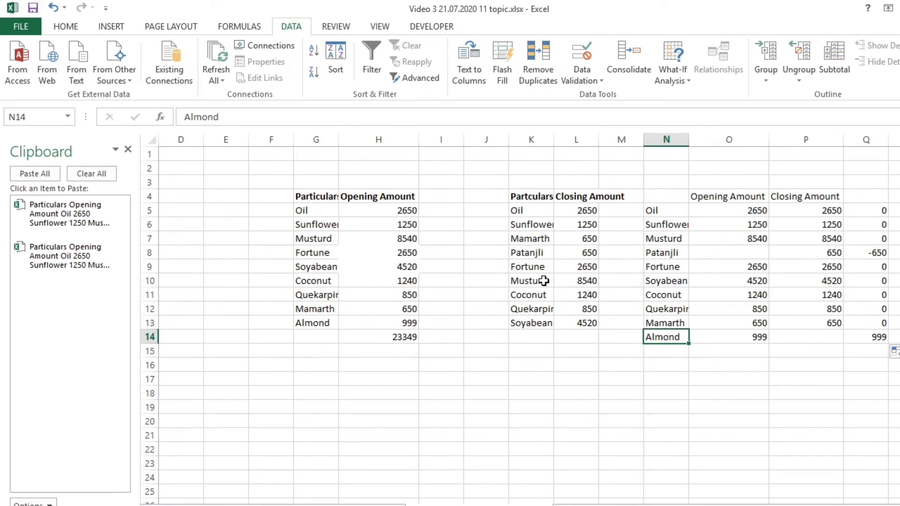
{"action": "left_click", "coordinate": [862, 349]}
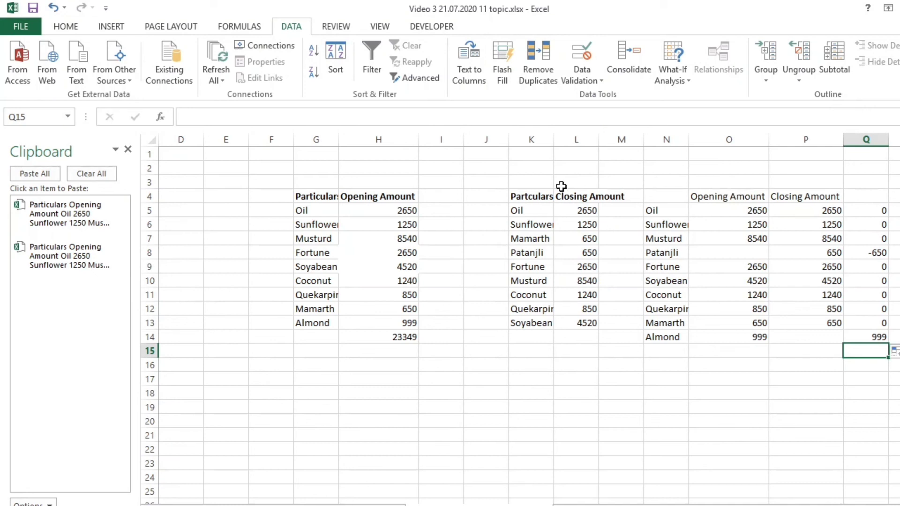
{"action": "left_click", "coordinate": [313, 197]}
{"action": "left_click", "coordinate": [534, 197]}
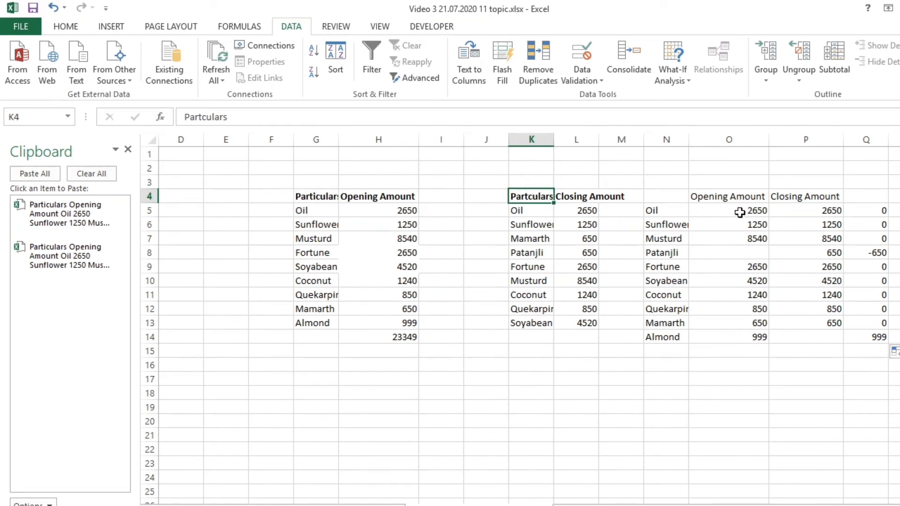
{"action": "left_click", "coordinate": [406, 199]}
{"action": "left_click", "coordinate": [581, 203]}
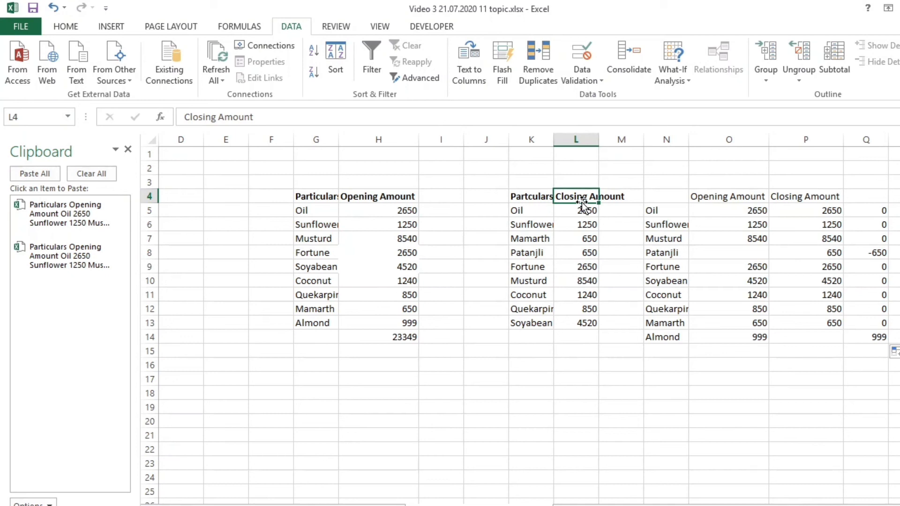
Replace the second table's amount heading in L4 with a copy of the Opening Amount heading from H4
{"action": "left_click", "coordinate": [377, 196]}
{"action": "key", "text": "ctrl+c"}
{"action": "left_click", "coordinate": [586, 195]}
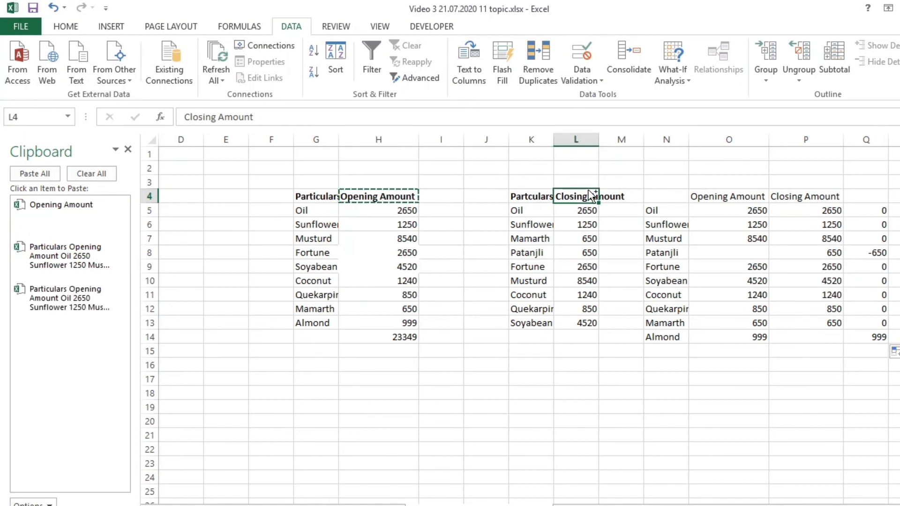
{"action": "key", "text": "ctrl+v"}
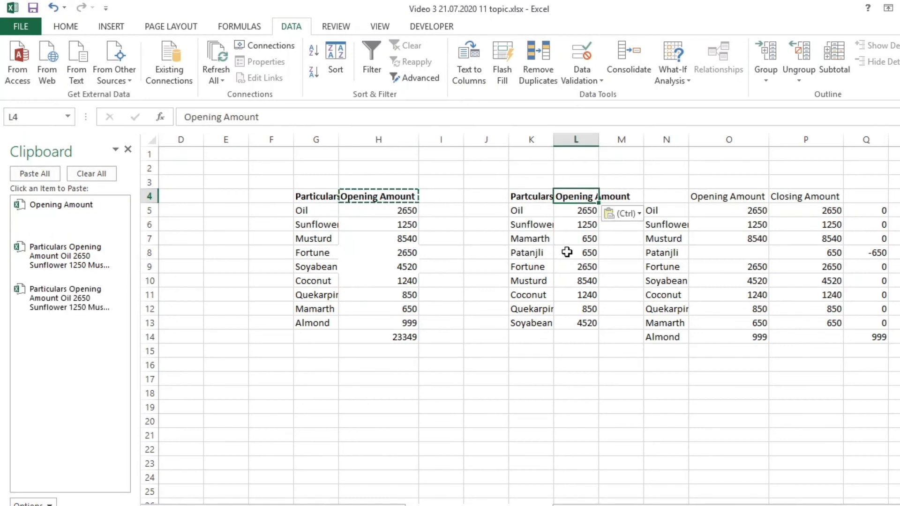
Clear the consolidated amounts and the difference formulas in O4:Q14
{"action": "left_click", "coordinate": [723, 198]}
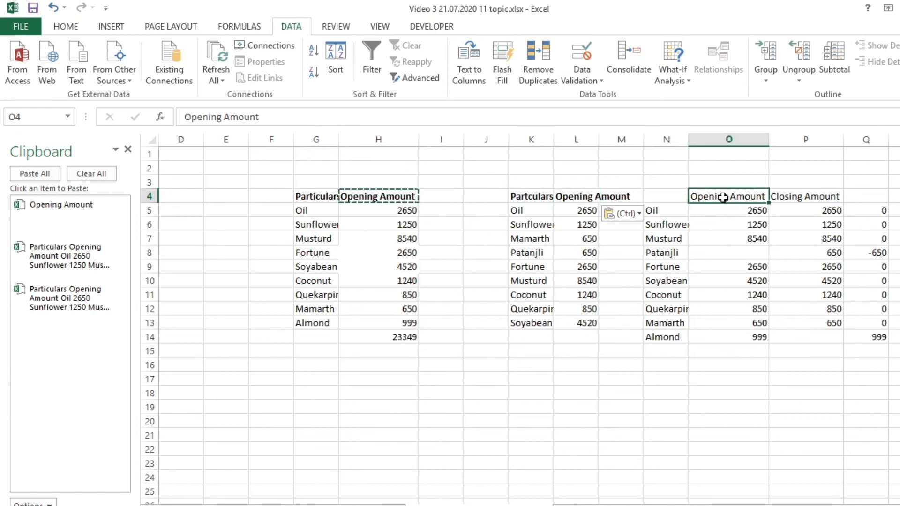
{"action": "key", "text": "shift+Down"}
{"action": "key", "text": "shift+Right"}
{"action": "key", "text": "shift+Down"}
{"action": "key", "text": "shift+Down"}
{"action": "key", "text": "shift+Down"}
{"action": "key", "text": "shift+Down"}
{"action": "key", "text": "shift+Down"}
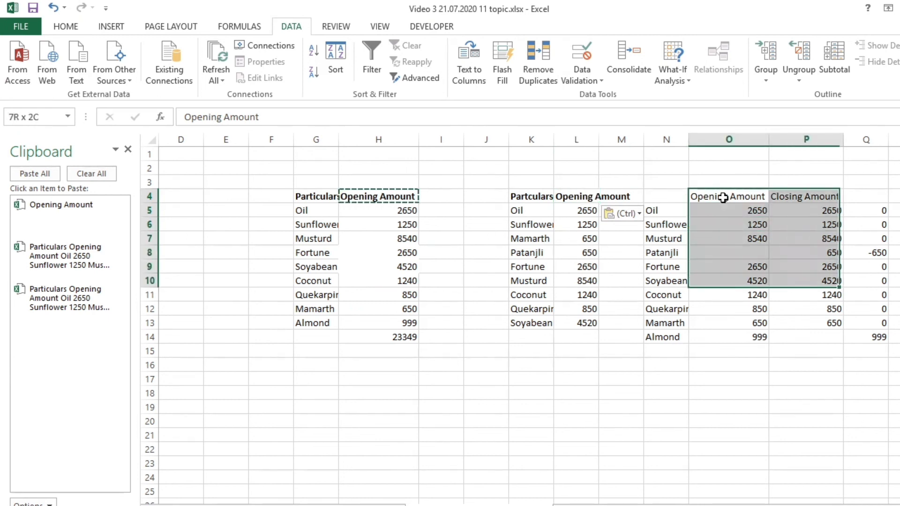
{"action": "key", "text": "shift+Down"}
{"action": "key", "text": "shift+Down"}
{"action": "key", "text": "shift+Right"}
{"action": "key", "text": "shift+Down"}
{"action": "key", "text": "shift+Down"}
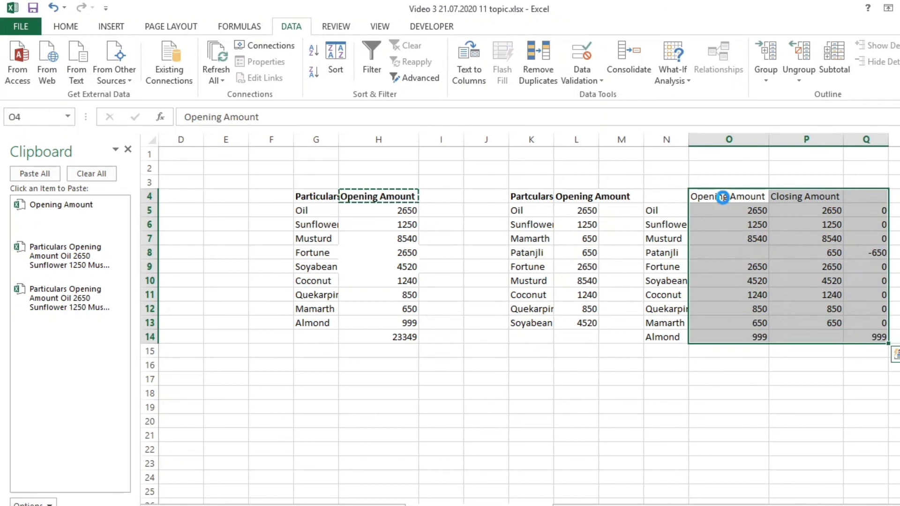
{"action": "key", "text": "Delete"}
{"action": "key", "text": "shift+Up"}
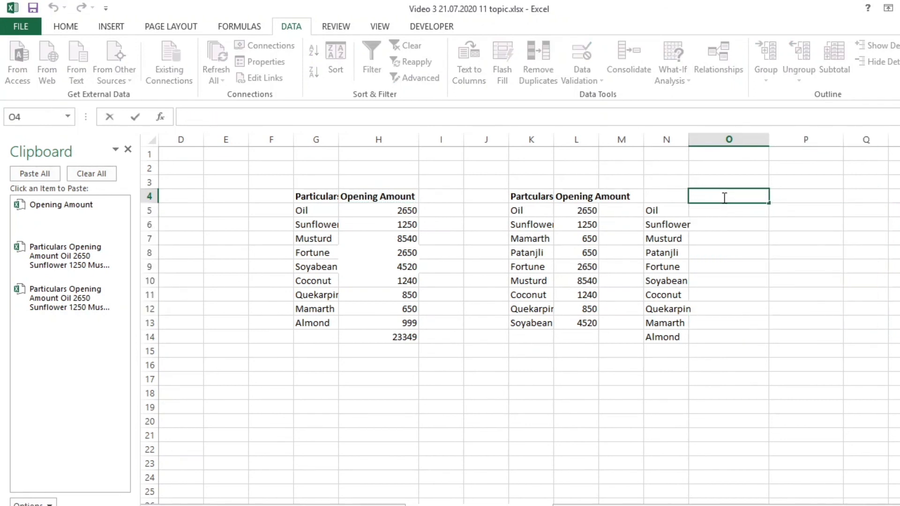
{"action": "key", "text": "Return"}
Start a consolidation with P4 as the destination and delete both existing references, G4:H13 and K4:L13
{"action": "left_click", "coordinate": [725, 198]}
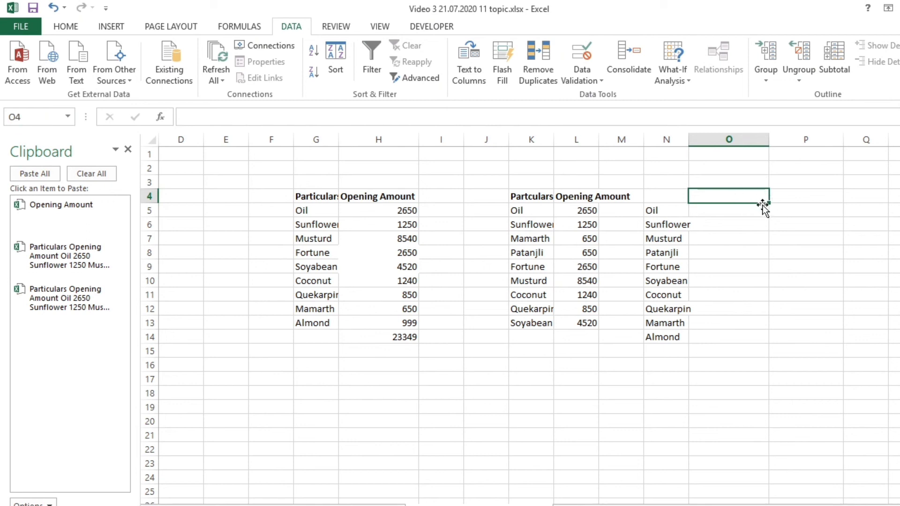
{"action": "left_click", "coordinate": [781, 203]}
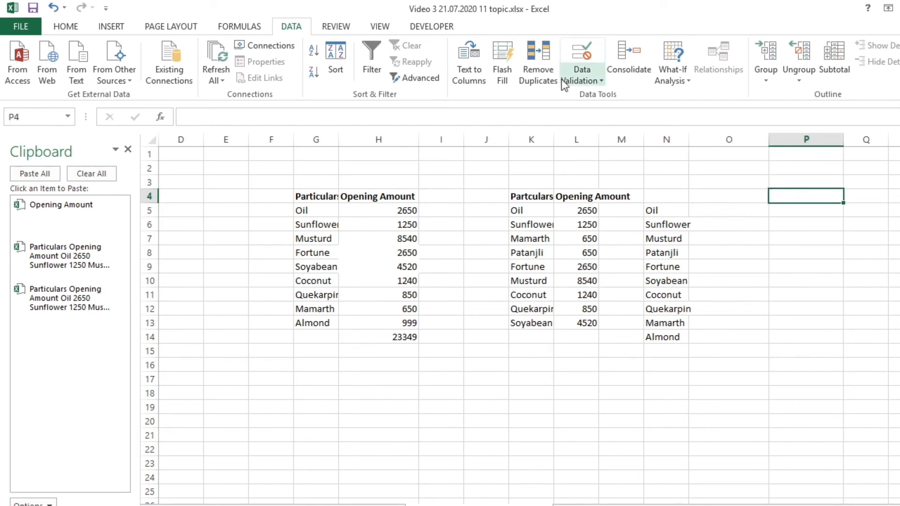
{"action": "left_click", "coordinate": [629, 65]}
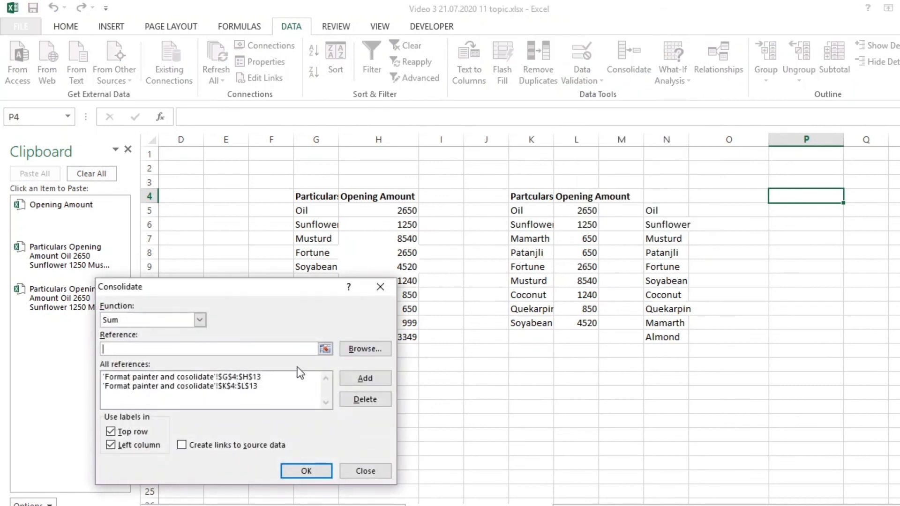
{"action": "left_click", "coordinate": [260, 376]}
{"action": "left_click", "coordinate": [364, 399]}
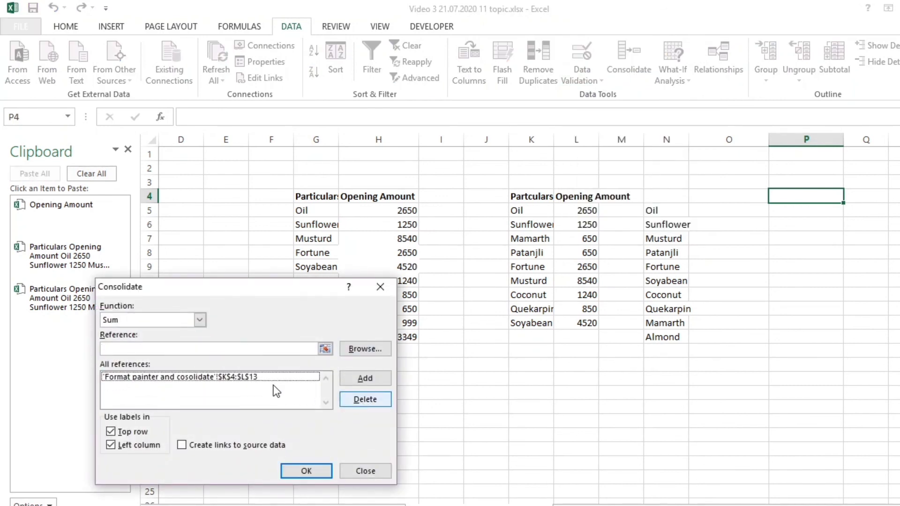
{"action": "left_click", "coordinate": [239, 377]}
{"action": "left_click", "coordinate": [360, 399]}
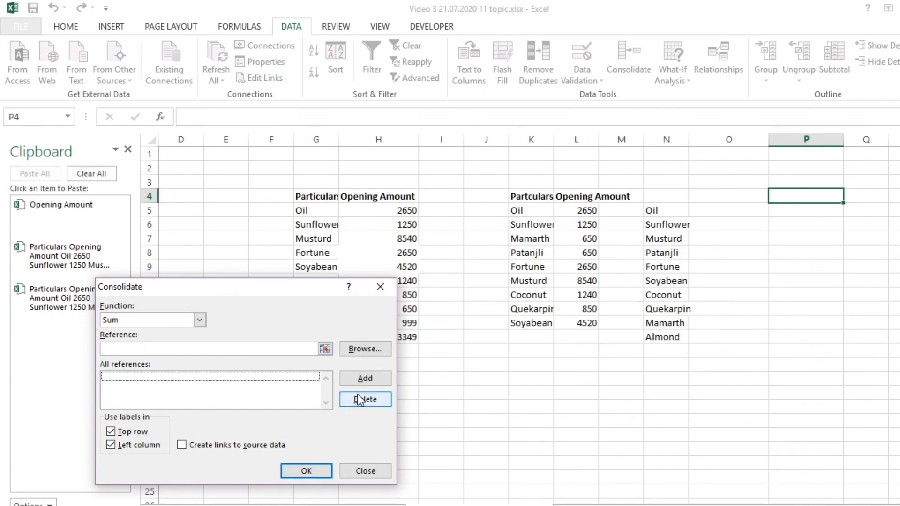
Add the first table including its total row, G4:H14, as a consolidation reference
{"action": "left_click", "coordinate": [305, 347]}
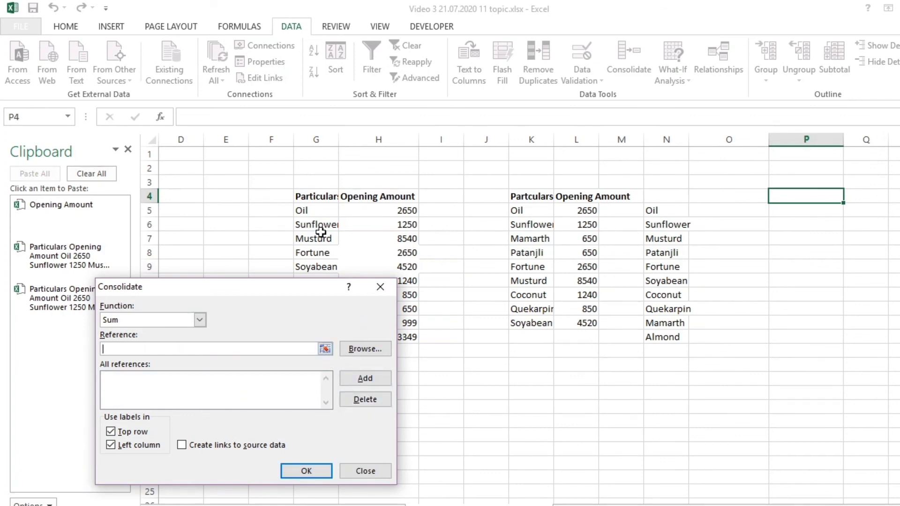
{"action": "left_click_drag", "start_coordinate": [312, 202], "coordinate": [314, 265]}
{"action": "key", "text": "shift+Down"}
{"action": "key", "text": "shift+Down"}
{"action": "key", "text": "shift+Down"}
{"action": "key", "text": "shift+Down"}
{"action": "key", "text": "shift+Down"}
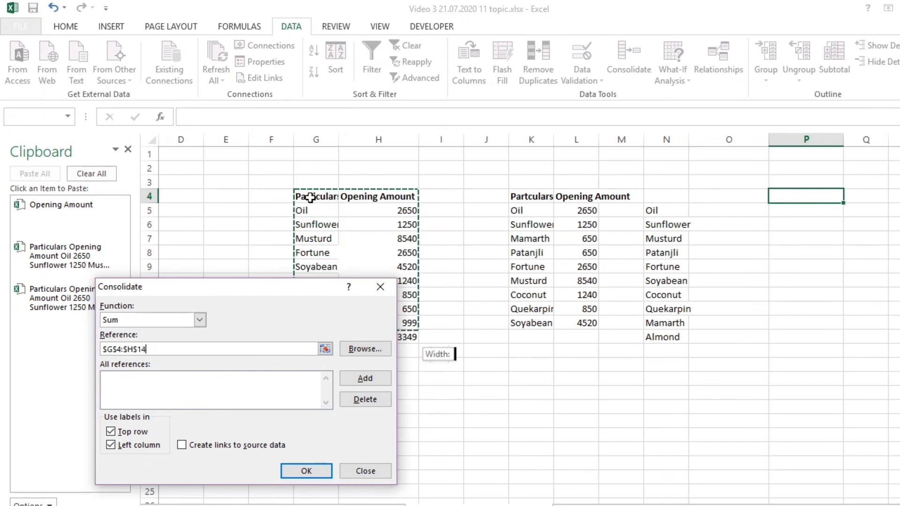
{"action": "left_click", "coordinate": [355, 379]}
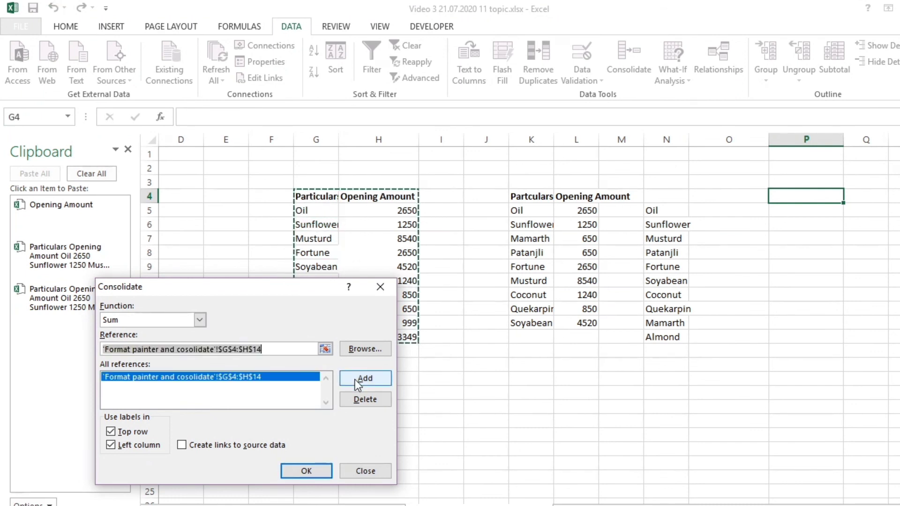
Add the second table K4:L13 as a reference and run the Sum consolidation with top row and left column labels
{"action": "left_click", "coordinate": [530, 194]}
{"action": "key", "text": "shift+Right"}
{"action": "key", "text": "shift+Down"}
{"action": "key", "text": "shift+Down"}
{"action": "key", "text": "shift+Down"}
{"action": "key", "text": "shift+Down"}
{"action": "key", "text": "shift+Down"}
{"action": "key", "text": "shift+Down"}
{"action": "key", "text": "shift+Down"}
{"action": "key", "text": "shift+Down"}
{"action": "key", "text": "shift+Down"}
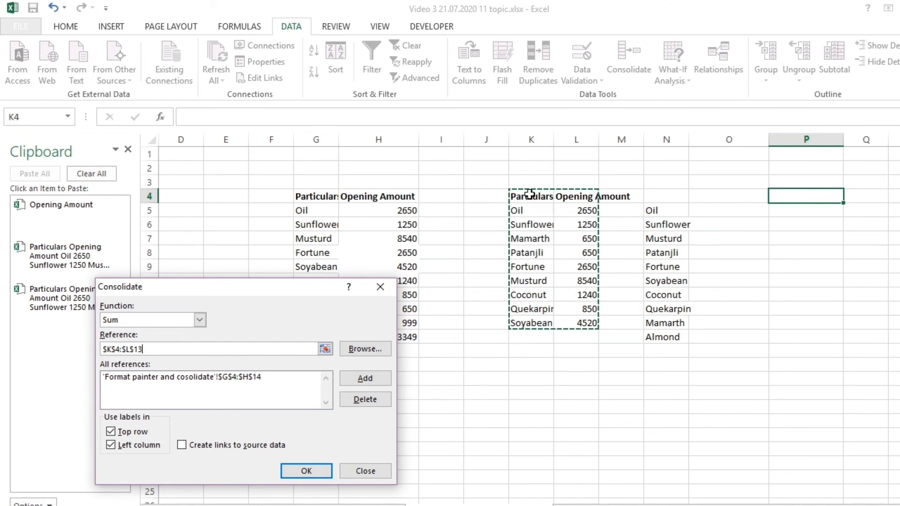
{"action": "left_click", "coordinate": [365, 378]}
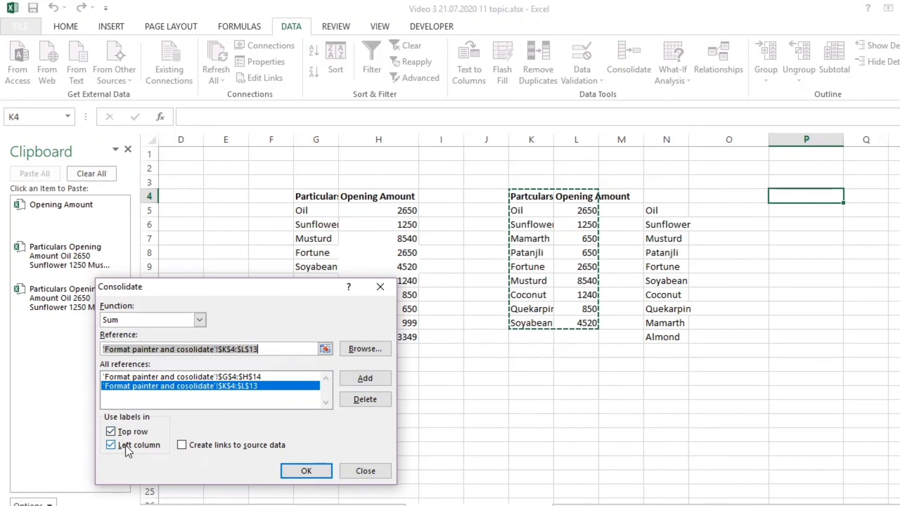
{"action": "left_click", "coordinate": [298, 470]}
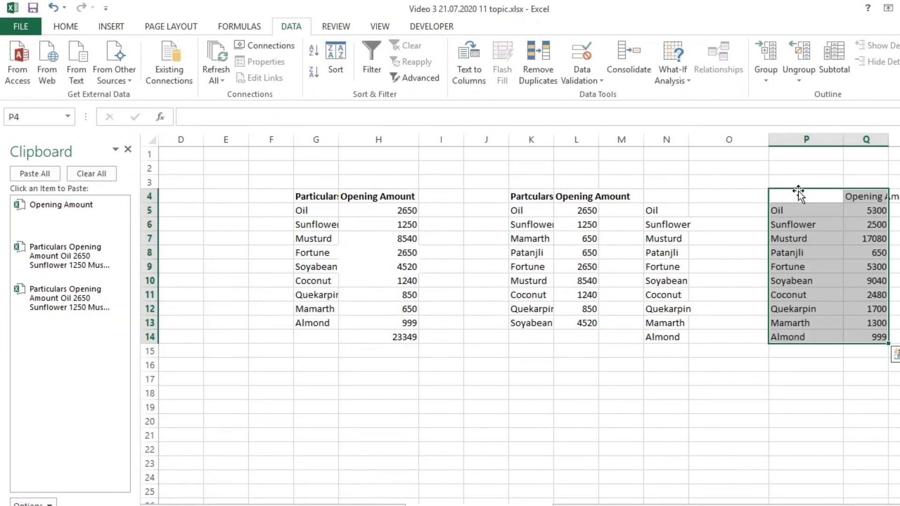
Compare the consolidated Oil amount in Q5 with the source amounts in H5 and L5, and check the headings in row 4
{"action": "key", "text": "Down"}
{"action": "key", "text": "Right"}
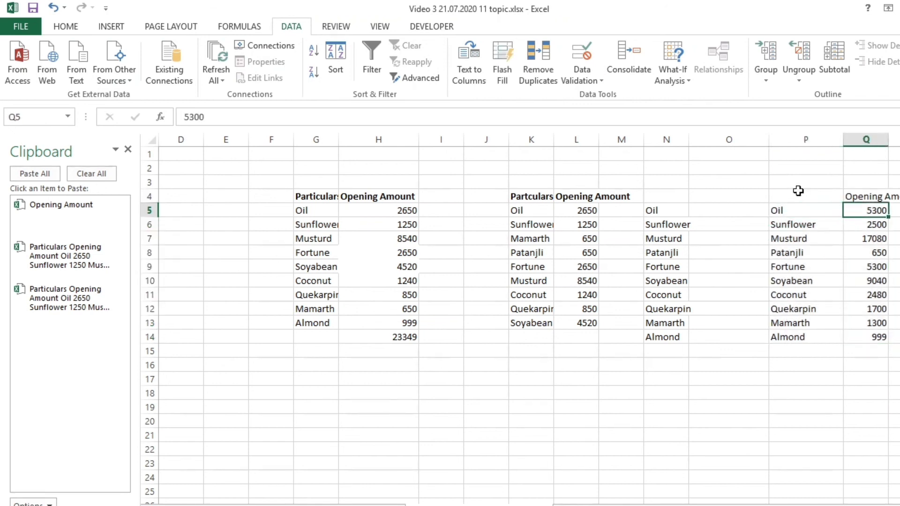
{"action": "left_click", "coordinate": [396, 209]}
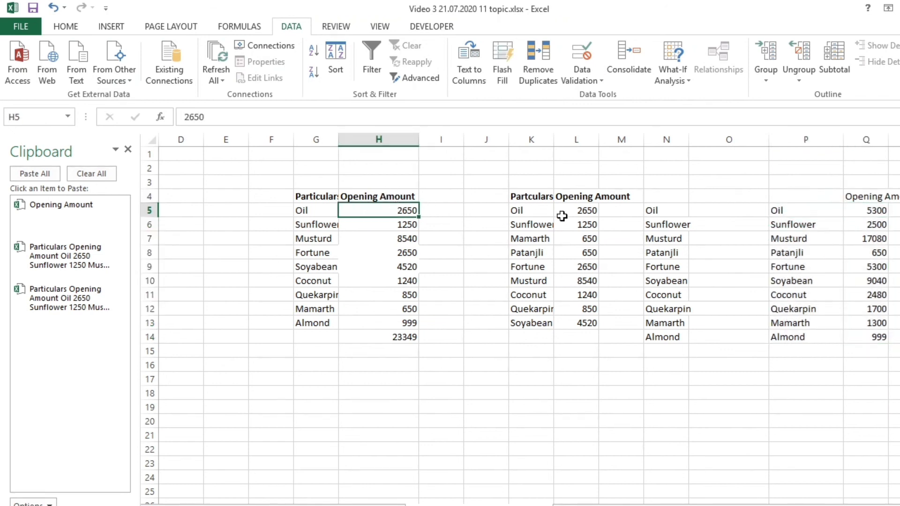
{"action": "left_click", "coordinate": [580, 213], "text": "ctrl"}
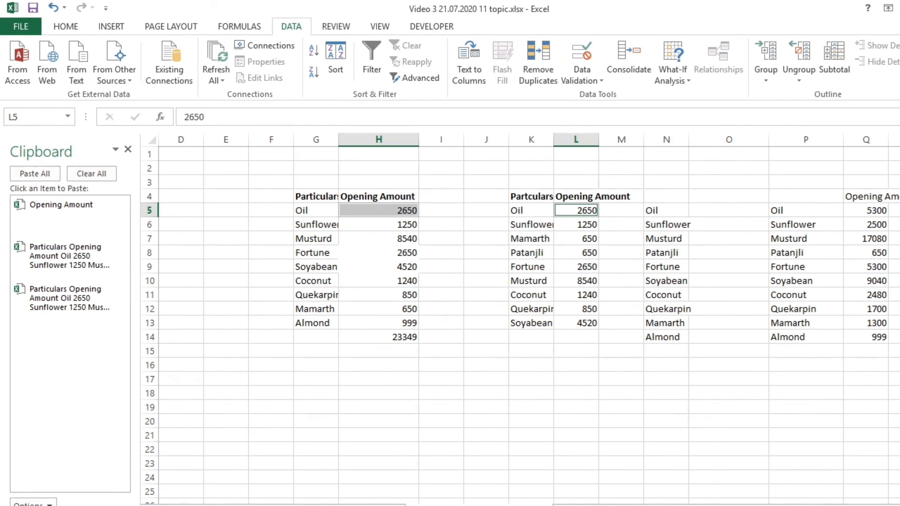
{"action": "left_click", "coordinate": [883, 212]}
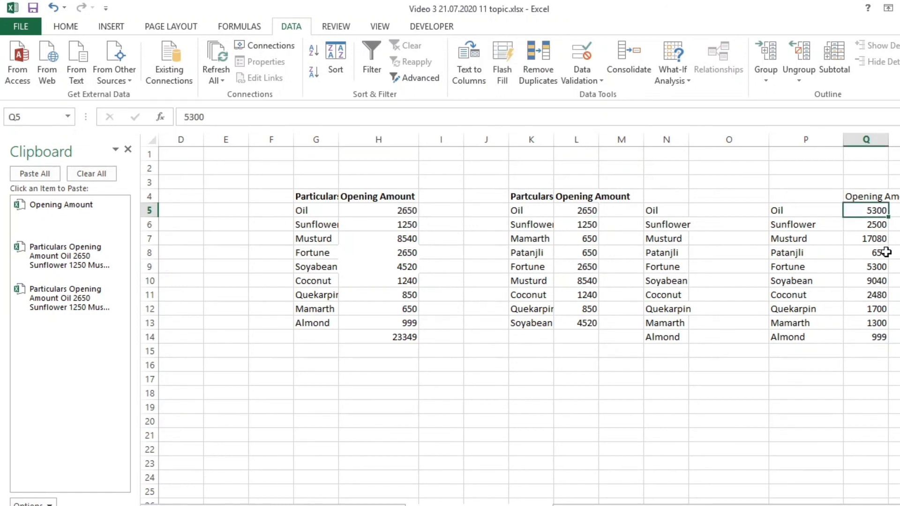
{"action": "key", "text": "Up"}
{"action": "key", "text": "Left"}
{"action": "key", "text": "Left"}
{"action": "key", "text": "Left"}
{"action": "key", "text": "Left"}
{"action": "key", "text": "Left"}
{"action": "key", "text": "Left"}
{"action": "key", "text": "Left"}
{"action": "key", "text": "Left"}
{"action": "key", "text": "Left"}
{"action": "key", "text": "Left"}
{"action": "key", "text": "Left"}
{"action": "key", "text": "Left"}
{"action": "key", "text": "Right"}
{"action": "key", "text": "Right"}
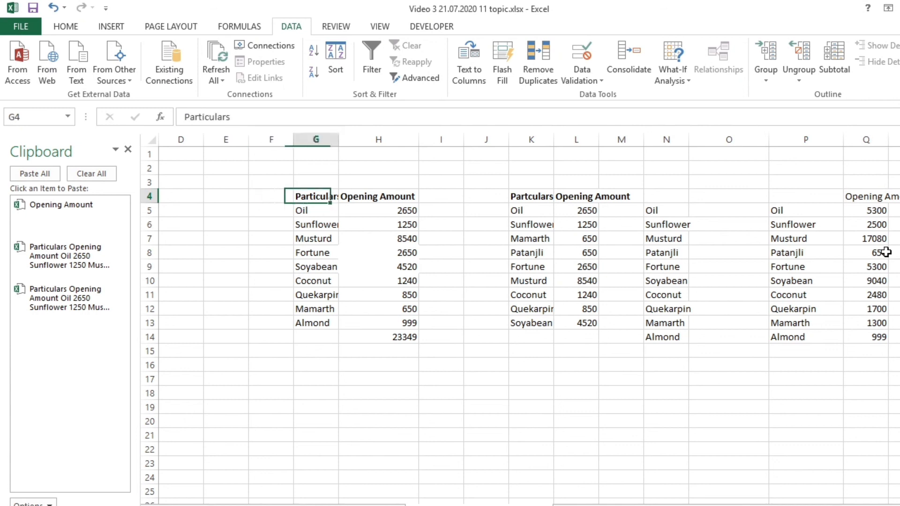
{"action": "key", "text": "Right"}
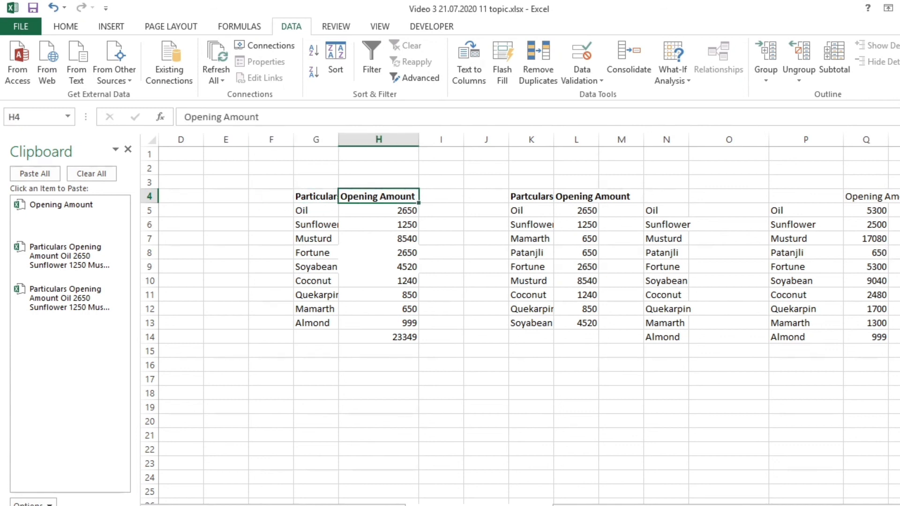
Copy the Opening Amount heading in H4 and check it against the second table's heading in L4
{"action": "key", "text": "ctrl+c"}
{"action": "left_click", "coordinate": [574, 200]}
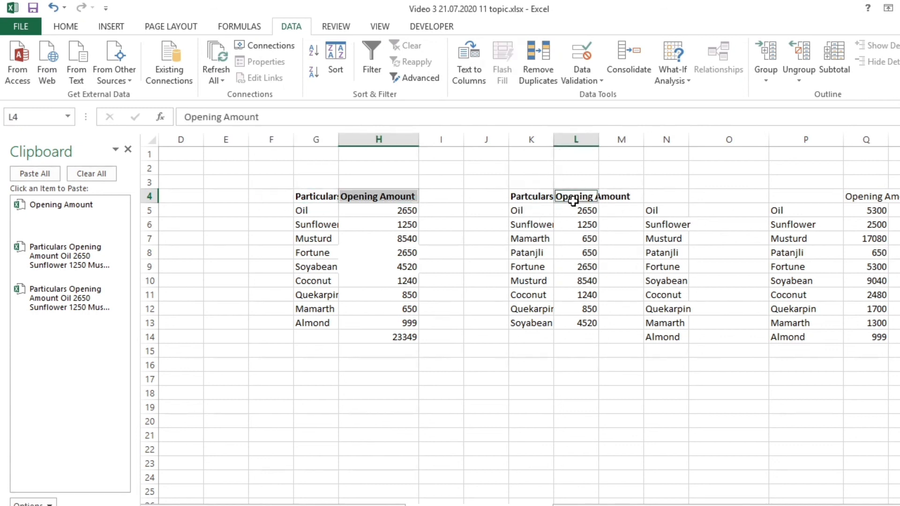
{"action": "left_click", "coordinate": [601, 249]}
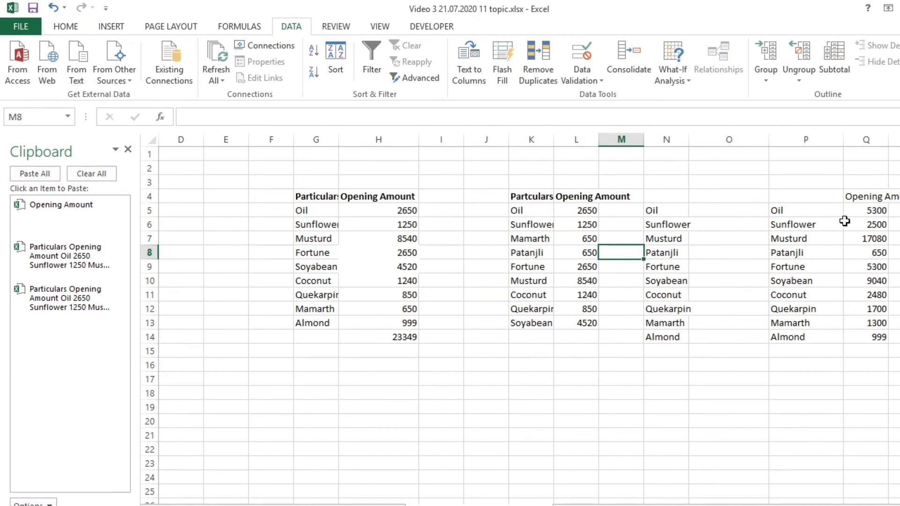
Check the consolidated amounts from Oil in Q5 down to Almond in Q14, including the Patanjli label in P8
{"action": "left_click", "coordinate": [885, 210]}
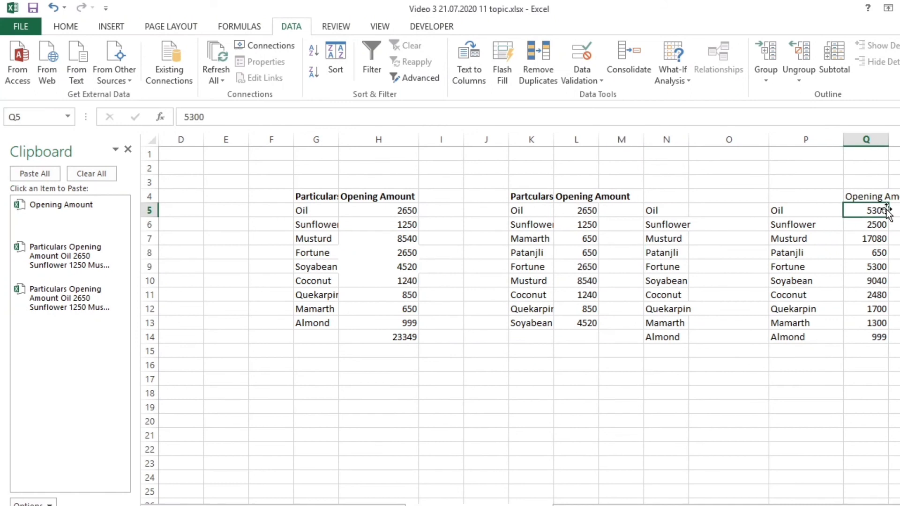
{"action": "key", "text": "Down"}
{"action": "key", "text": "Down"}
{"action": "key", "text": "Down"}
{"action": "key", "text": "Left"}
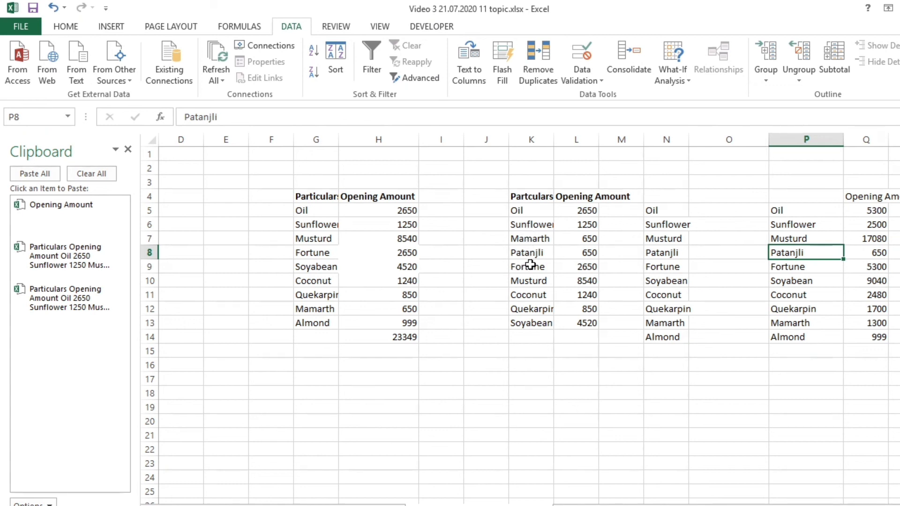
{"action": "left_click", "coordinate": [872, 254]}
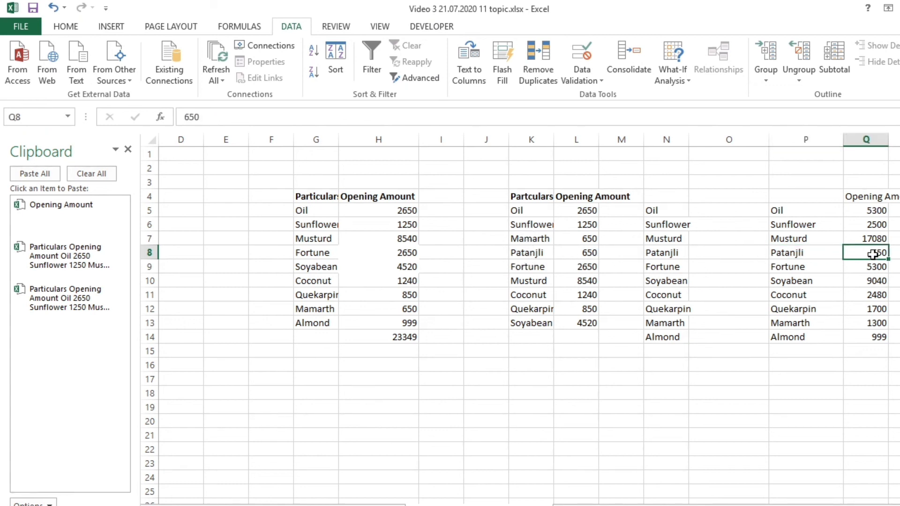
{"action": "key", "text": "Down"}
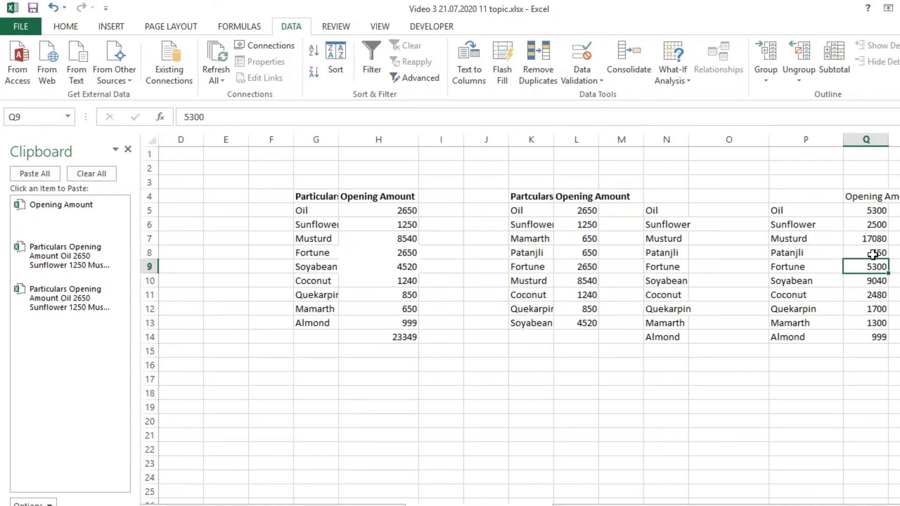
{"action": "key", "text": "Down"}
{"action": "key", "text": "Down"}
{"action": "key", "text": "Down"}
{"action": "key", "text": "Down"}
{"action": "key", "text": "Down"}
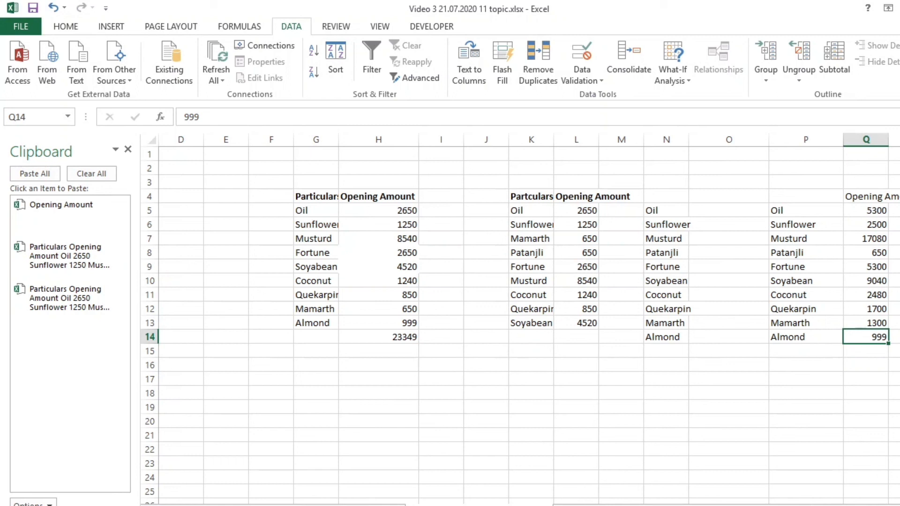
Switch to the sheet with the Closing Amount table and enter Rs in D3
{"action": "left_click", "coordinate": [510, 505]}
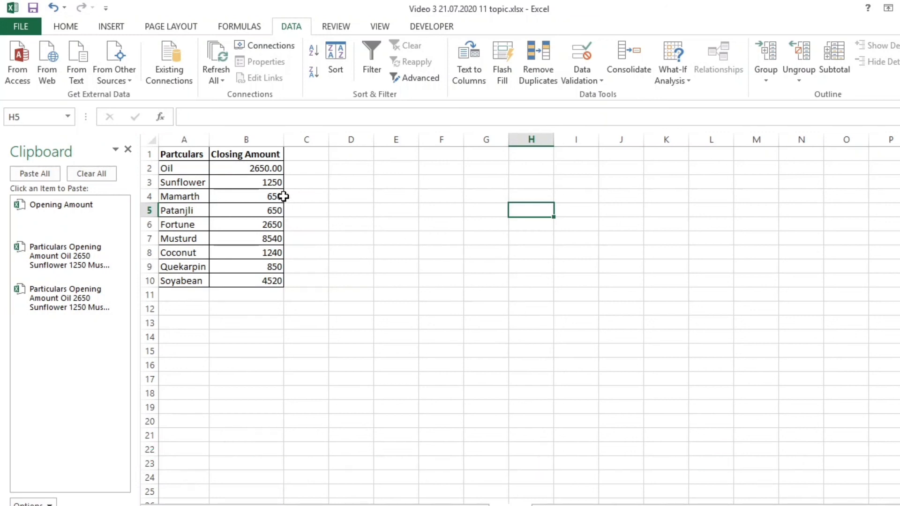
{"action": "left_click", "coordinate": [349, 181]}
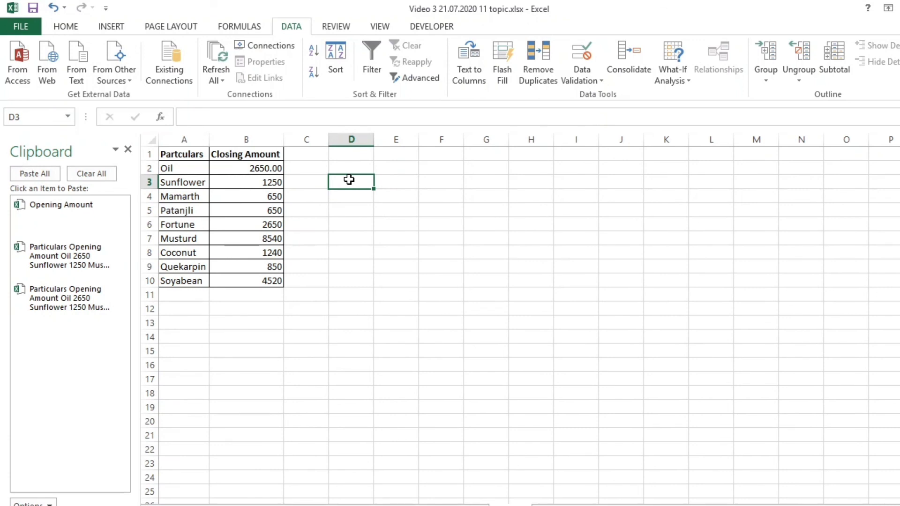
{"action": "type", "text": "Rs"}
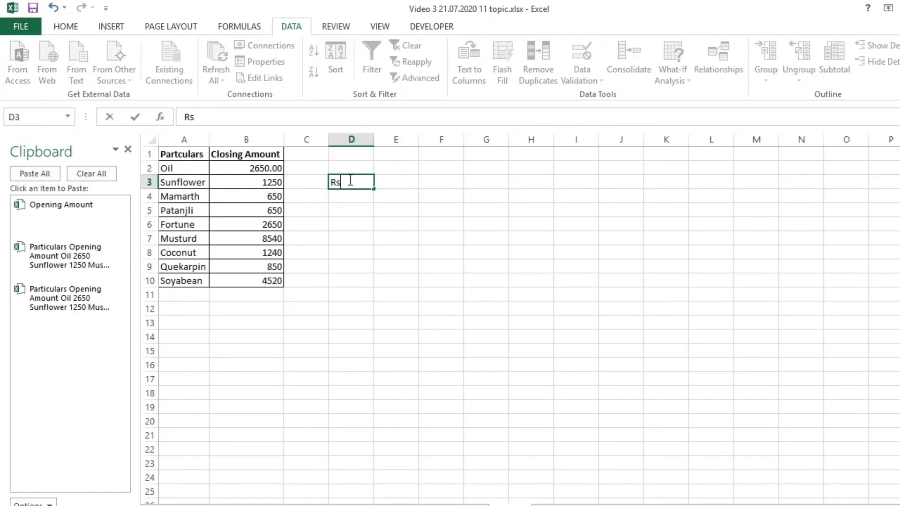
{"action": "key", "text": "Return"}
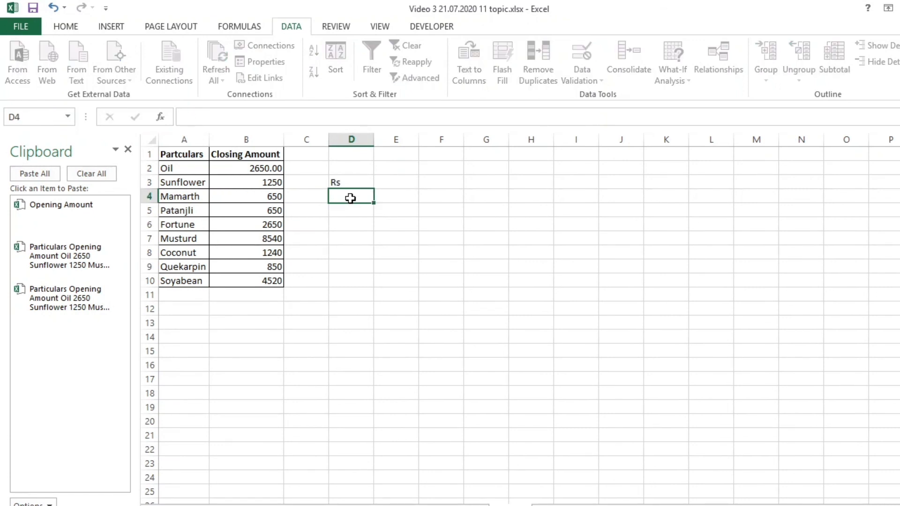
{"action": "left_click", "coordinate": [348, 183]}
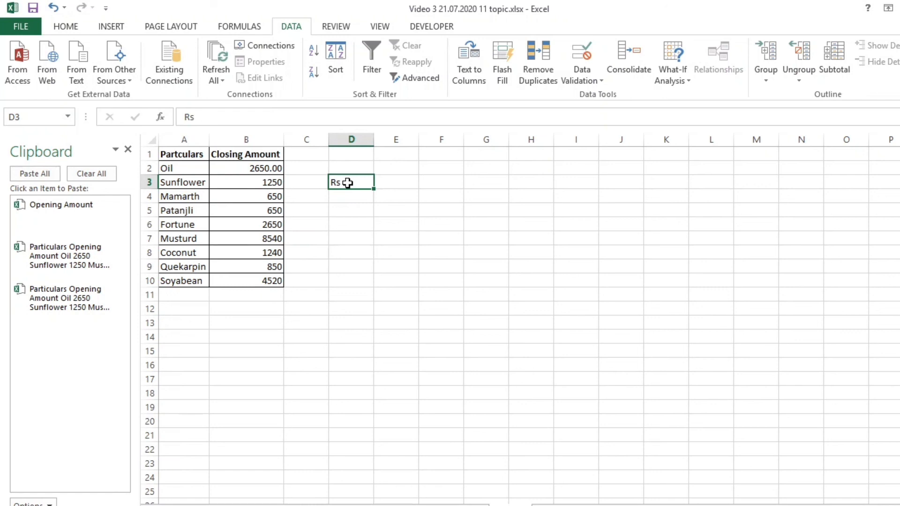
Format the Oil closing amount in B2 as Accounting with two decimal places and the ₹ Hindi symbol
{"action": "left_click", "coordinate": [253, 169]}
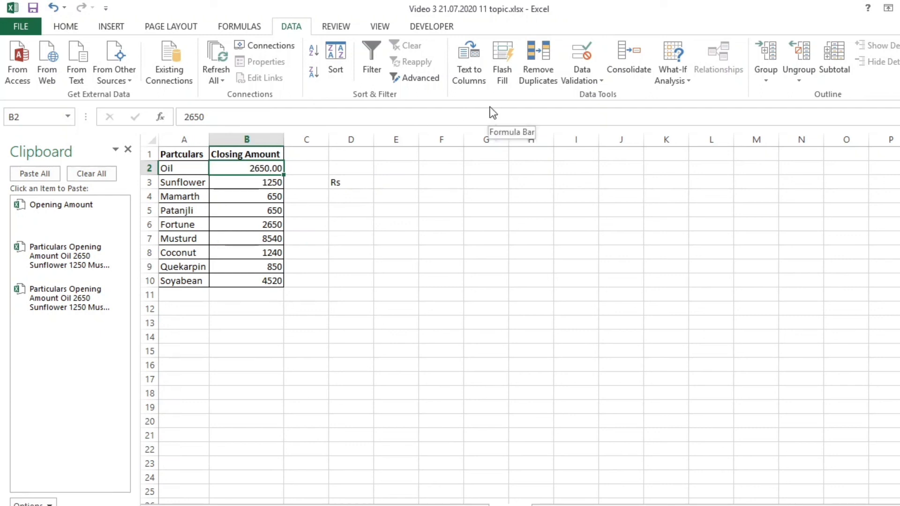
{"action": "left_click", "coordinate": [66, 27]}
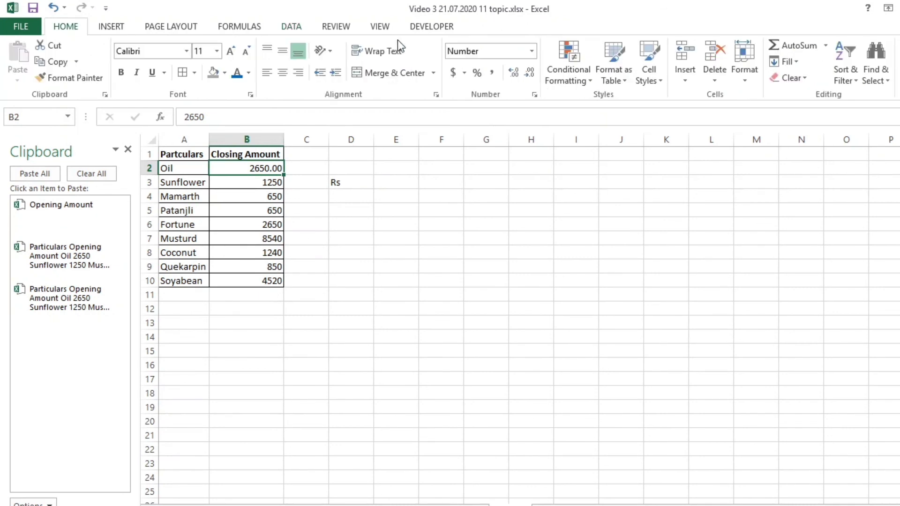
{"action": "left_click", "coordinate": [463, 74]}
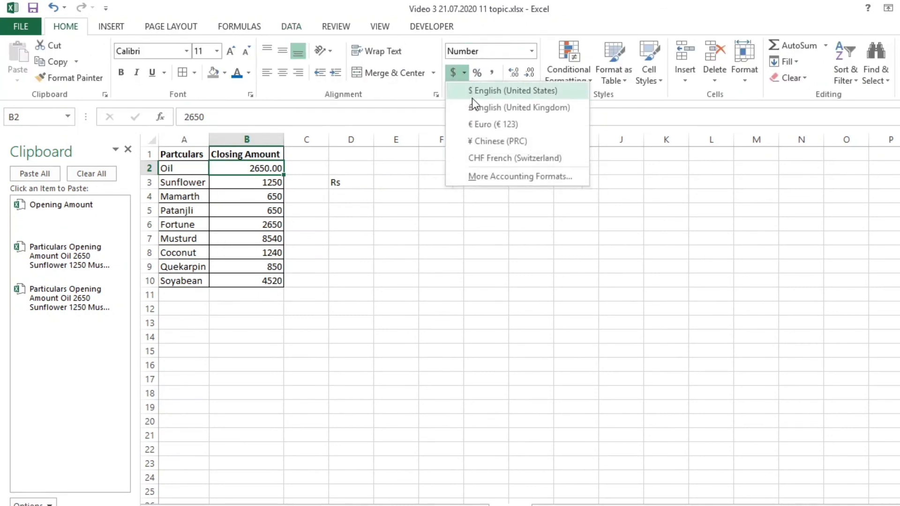
{"action": "left_click", "coordinate": [486, 180]}
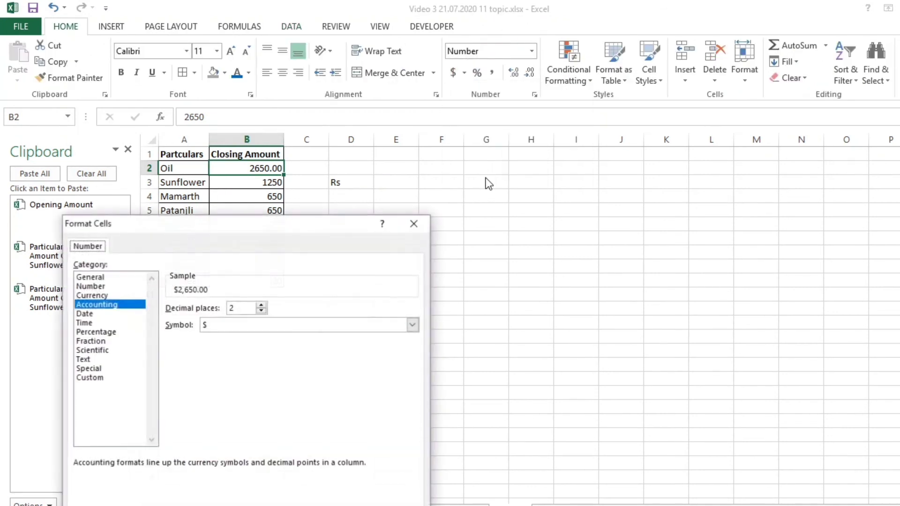
{"action": "left_click", "coordinate": [246, 324]}
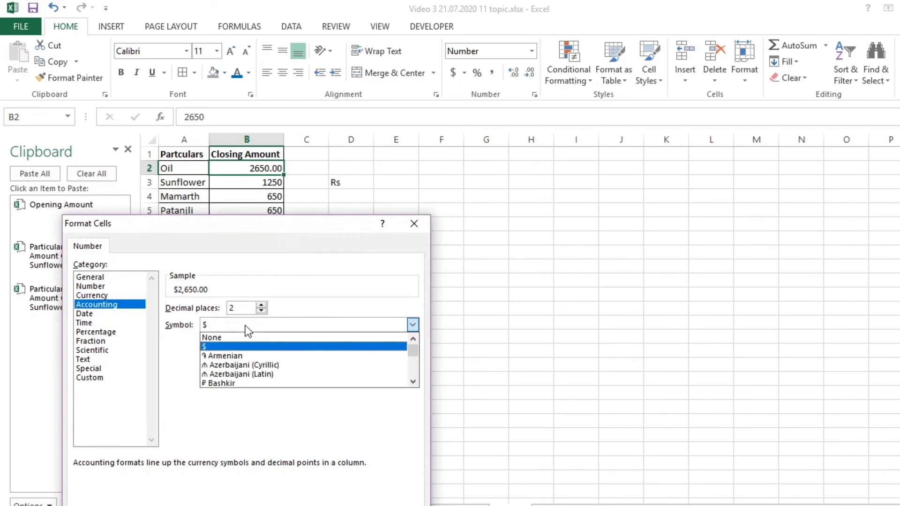
{"action": "left_click", "coordinate": [412, 373]}
{"action": "left_click", "coordinate": [412, 373]}
{"action": "left_click", "coordinate": [413, 373]}
{"action": "left_click", "coordinate": [413, 373]}
{"action": "left_click", "coordinate": [413, 373]}
{"action": "left_click", "coordinate": [413, 373]}
{"action": "left_click", "coordinate": [413, 373]}
{"action": "left_click", "coordinate": [413, 373]}
{"action": "left_click", "coordinate": [413, 372]}
{"action": "left_click", "coordinate": [413, 373]}
{"action": "left_click", "coordinate": [413, 373]}
{"action": "left_click", "coordinate": [413, 373]}
{"action": "left_click", "coordinate": [413, 373]}
{"action": "left_click", "coordinate": [413, 373]}
{"action": "left_click", "coordinate": [412, 373]}
{"action": "left_click", "coordinate": [413, 373]}
{"action": "left_click", "coordinate": [413, 372]}
{"action": "left_click", "coordinate": [413, 373]}
{"action": "left_click", "coordinate": [412, 373]}
{"action": "left_click", "coordinate": [413, 373]}
{"action": "left_click", "coordinate": [413, 373]}
{"action": "left_click", "coordinate": [412, 373]}
{"action": "left_click", "coordinate": [413, 373]}
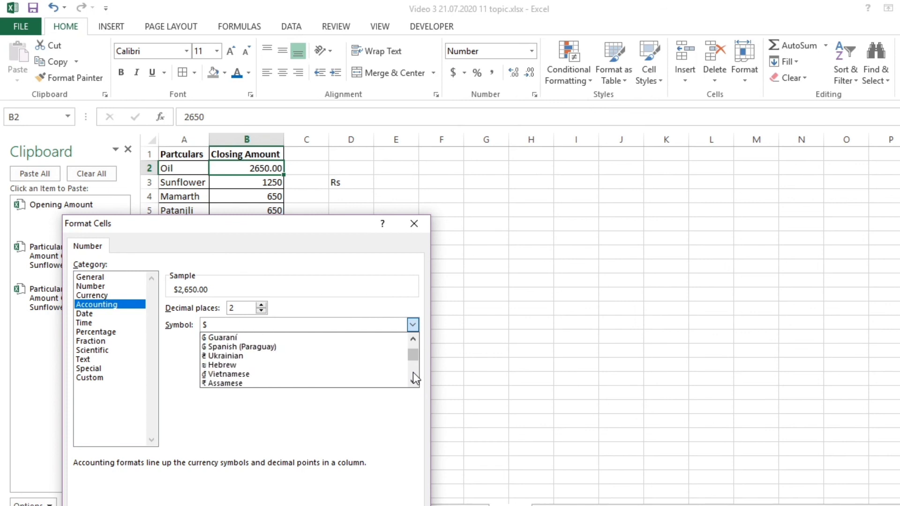
{"action": "left_click", "coordinate": [413, 372]}
{"action": "left_click", "coordinate": [413, 373]}
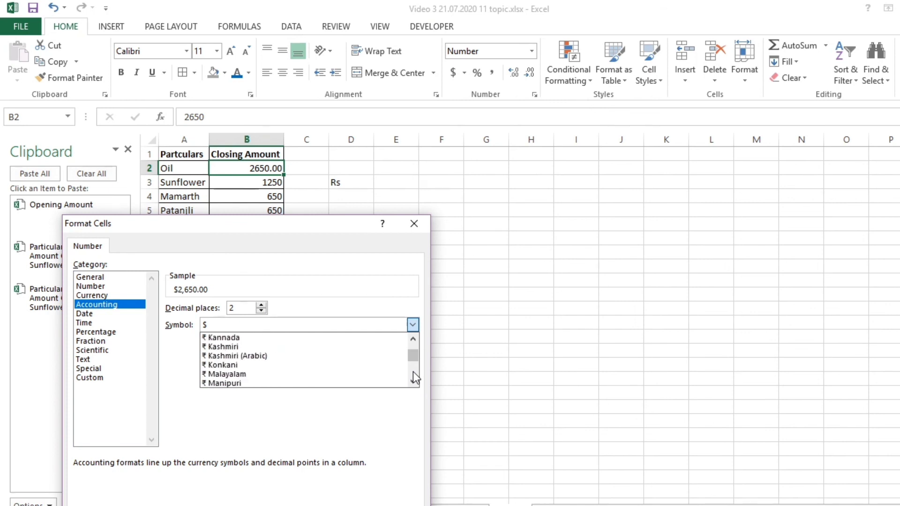
{"action": "left_click", "coordinate": [413, 338]}
{"action": "left_click", "coordinate": [413, 338]}
{"action": "left_click", "coordinate": [412, 338]}
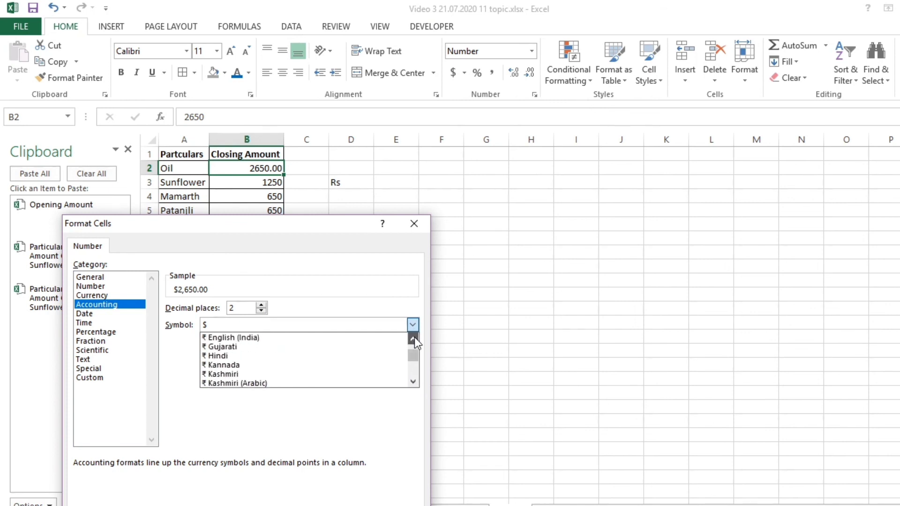
{"action": "left_click", "coordinate": [237, 357]}
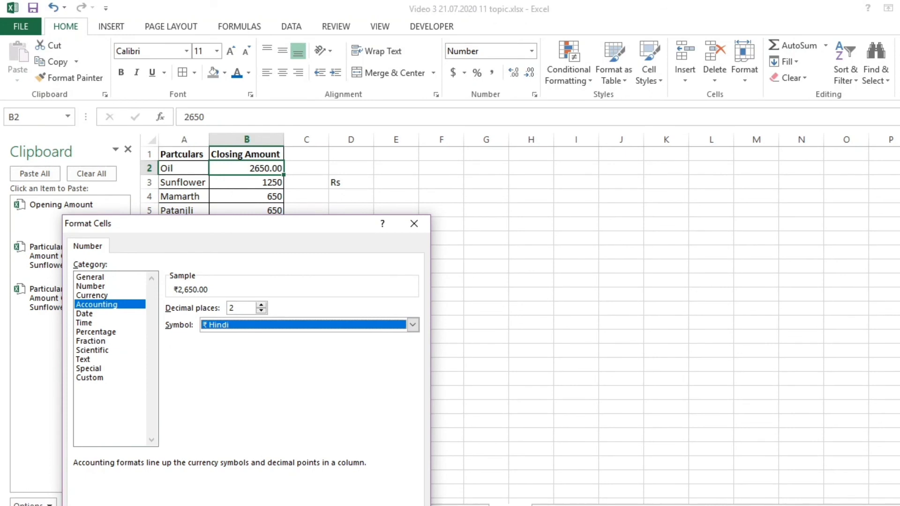
{"action": "key", "text": "Return"}
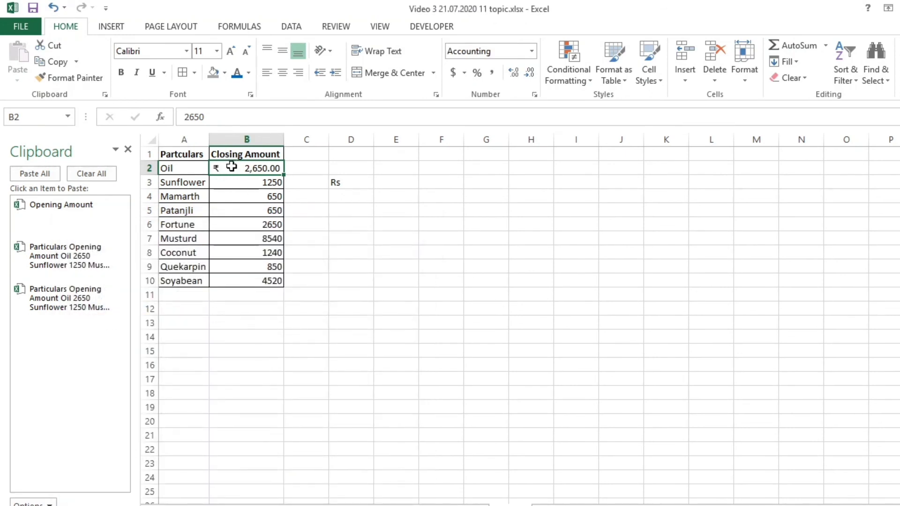
Fill B2 with its rupee format down the Closing Amount column to B10
{"action": "left_click_drag", "start_coordinate": [283, 174], "coordinate": [284, 285]}
{"action": "left_click", "coordinate": [320, 267]}
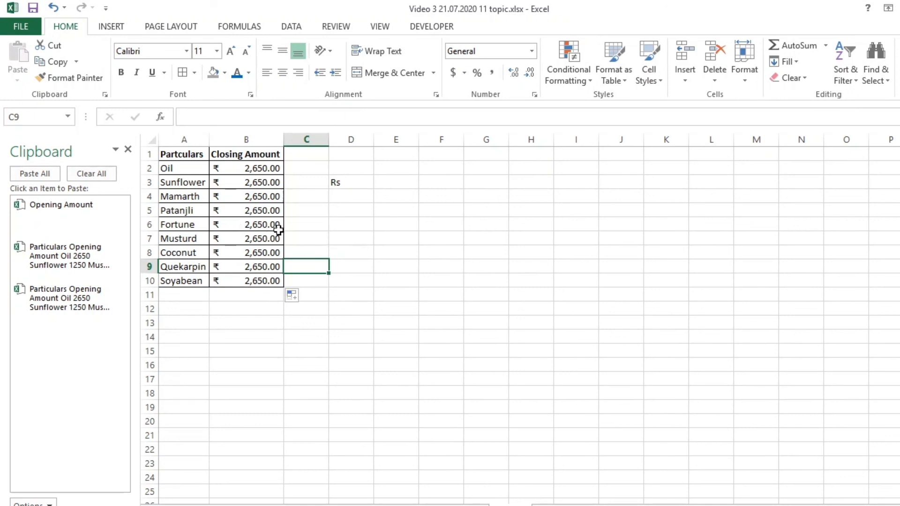
{"action": "left_click", "coordinate": [376, 249]}
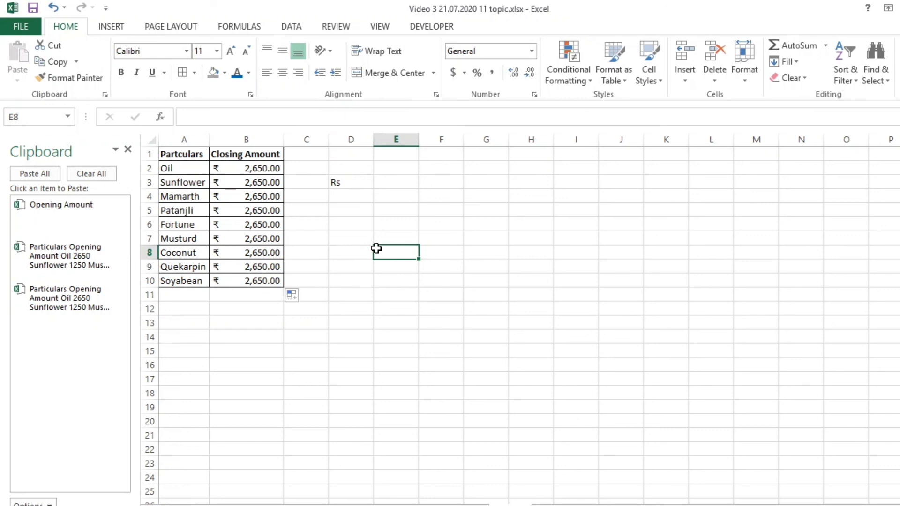
{"action": "left_click", "coordinate": [399, 237]}
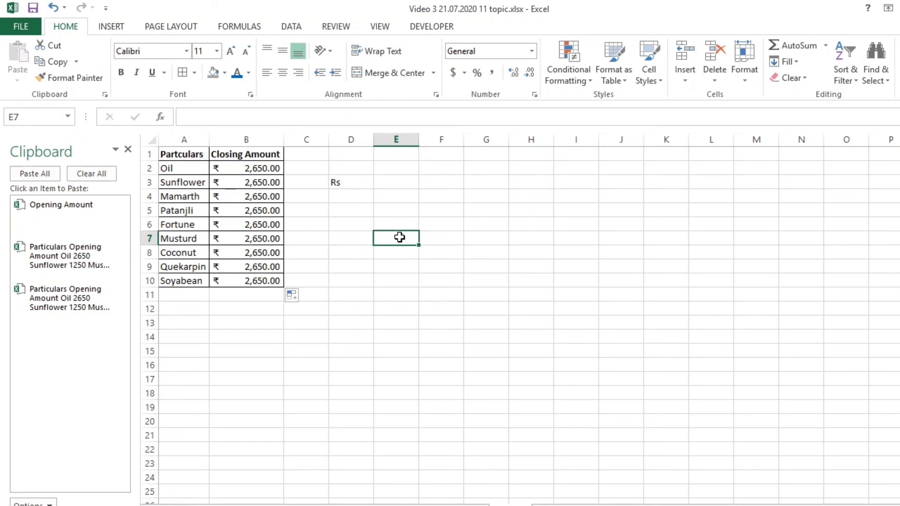